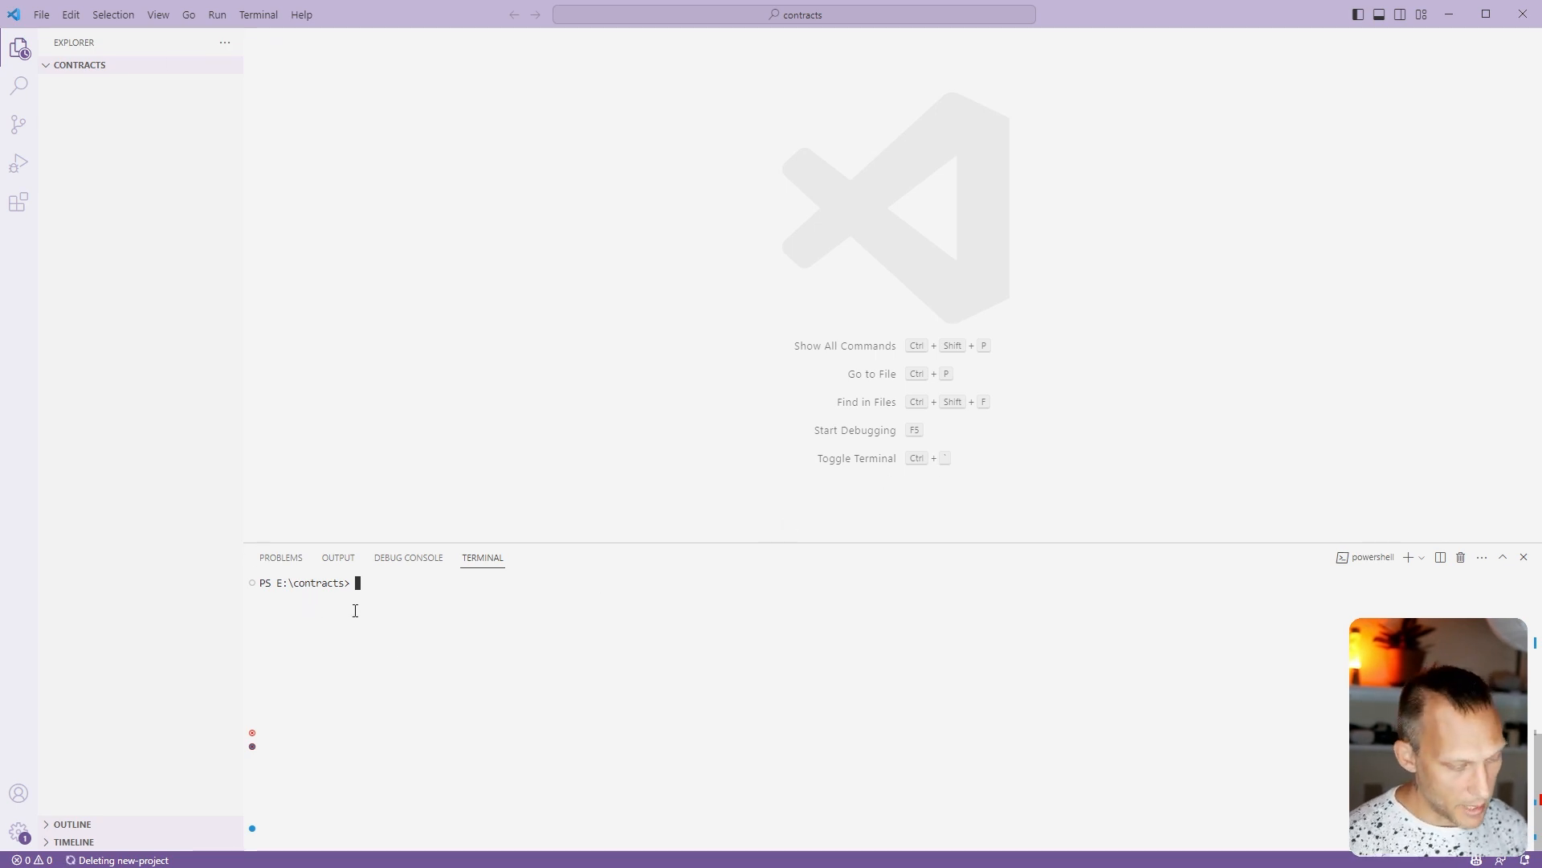
text(mkdir new-proje)
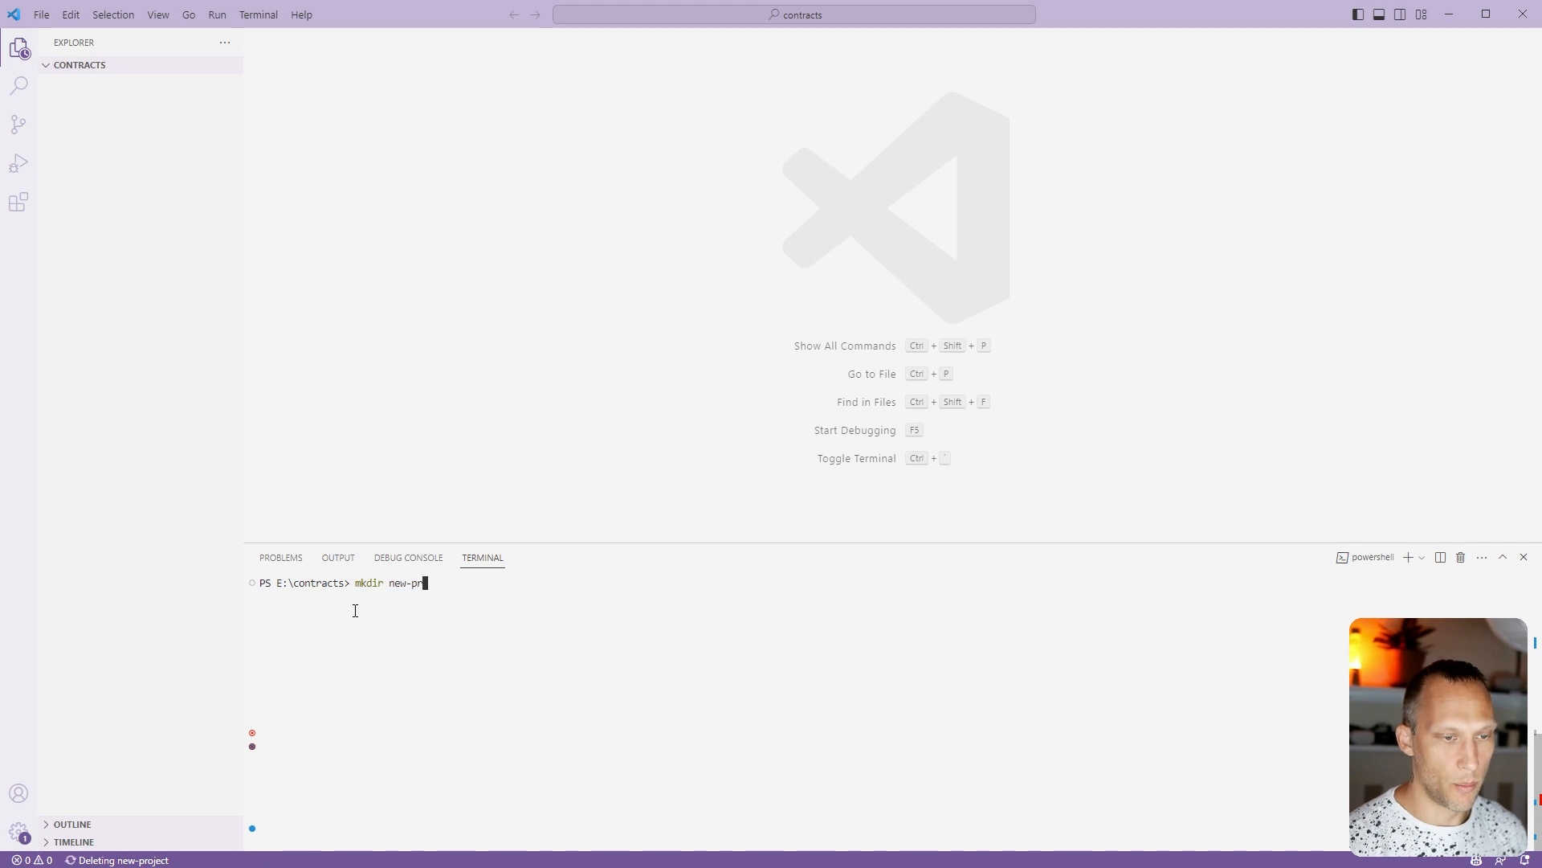
text(ct)
Create the new-project folder, move the terminal into it and launch npx hardhat
key(Return)
text(cd ne)
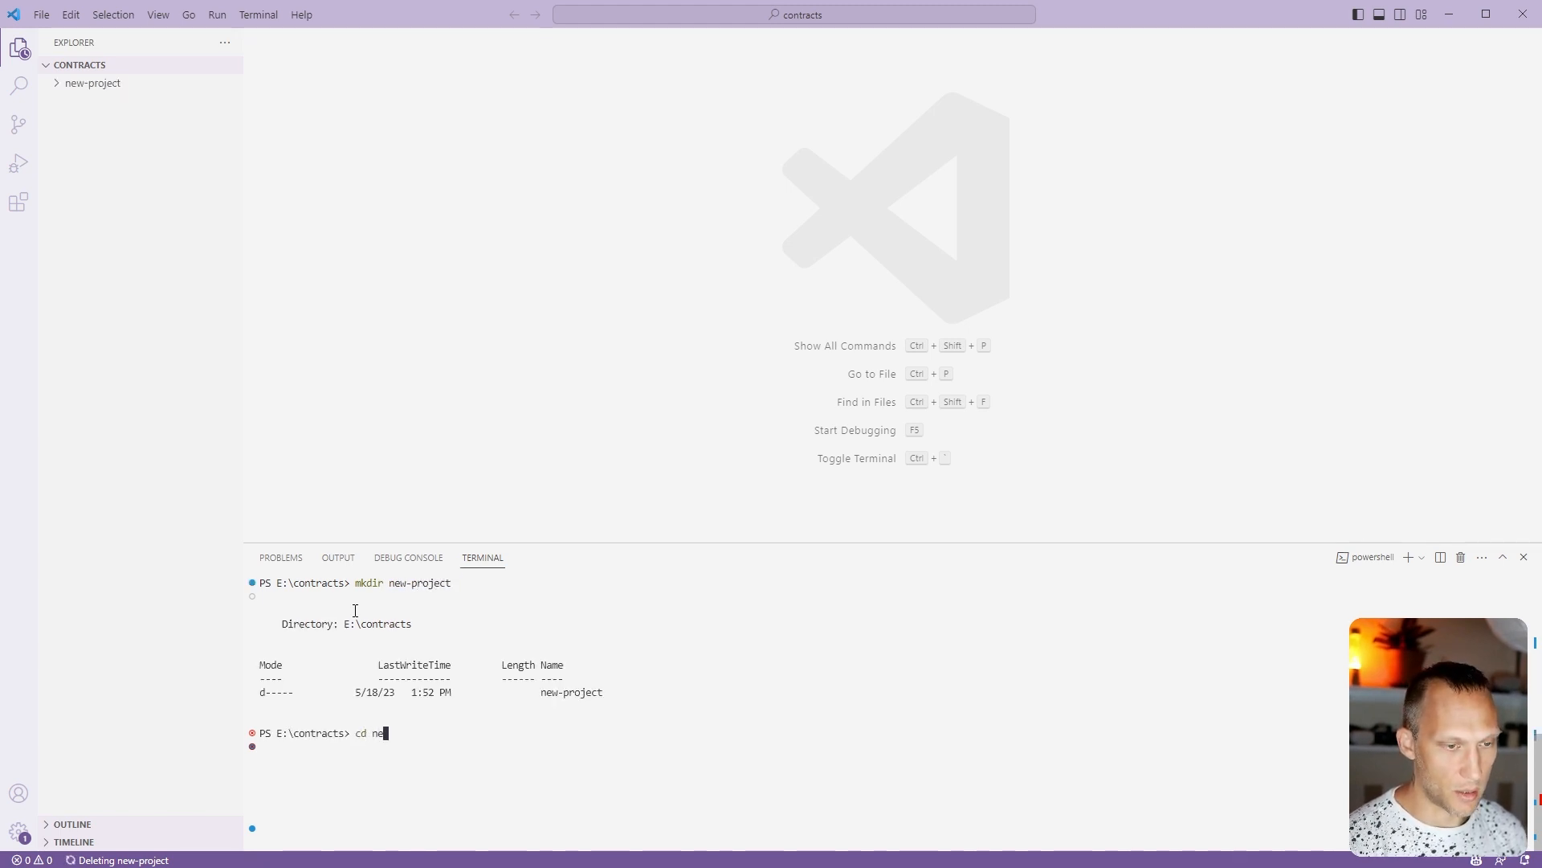
key(Tab)
key(Return)
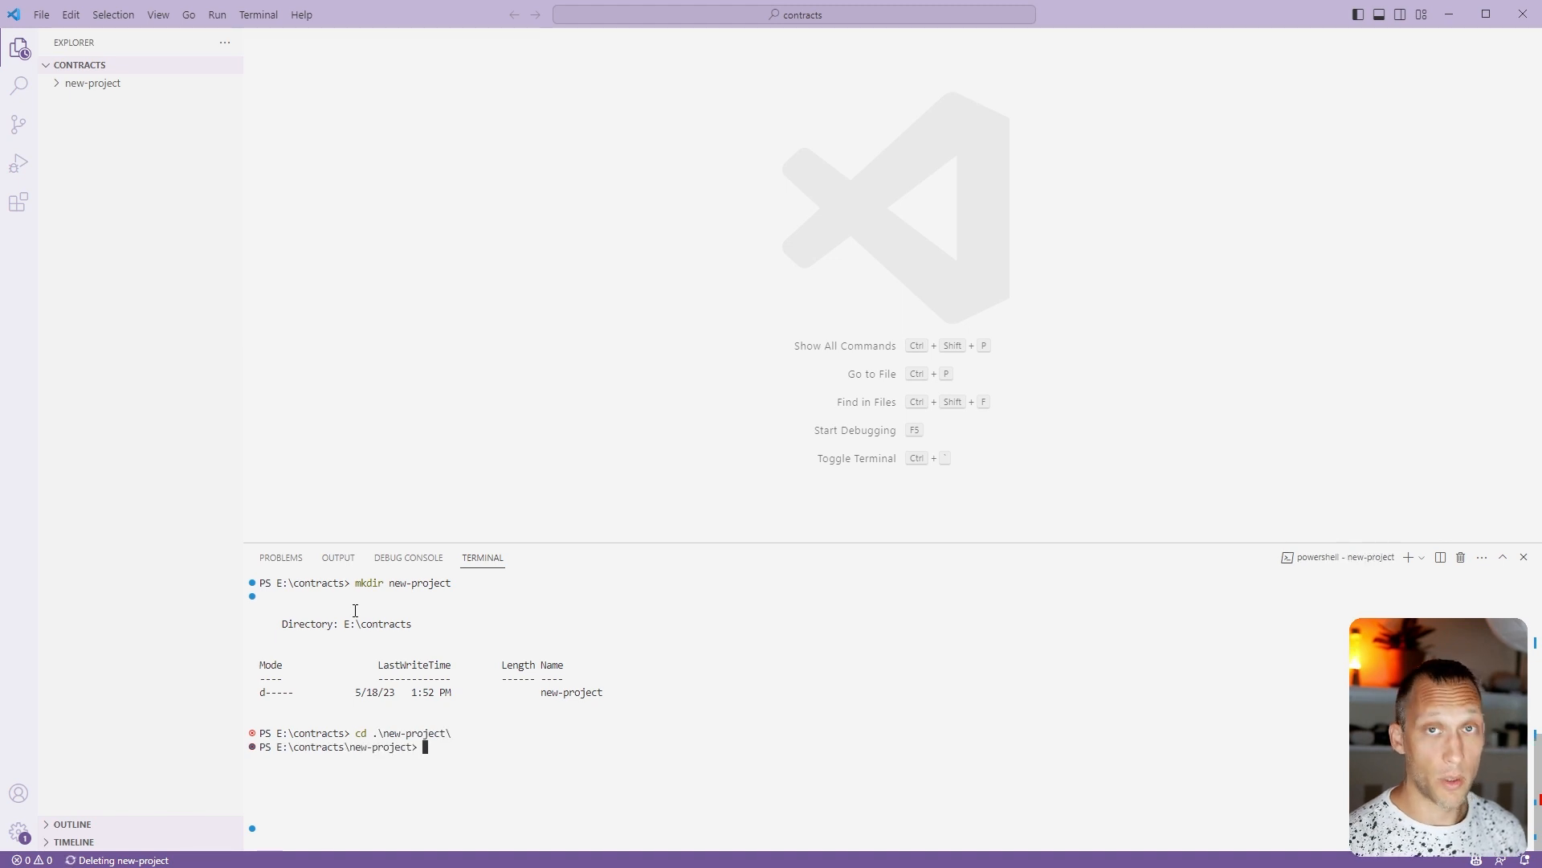
text(npx hardhat)
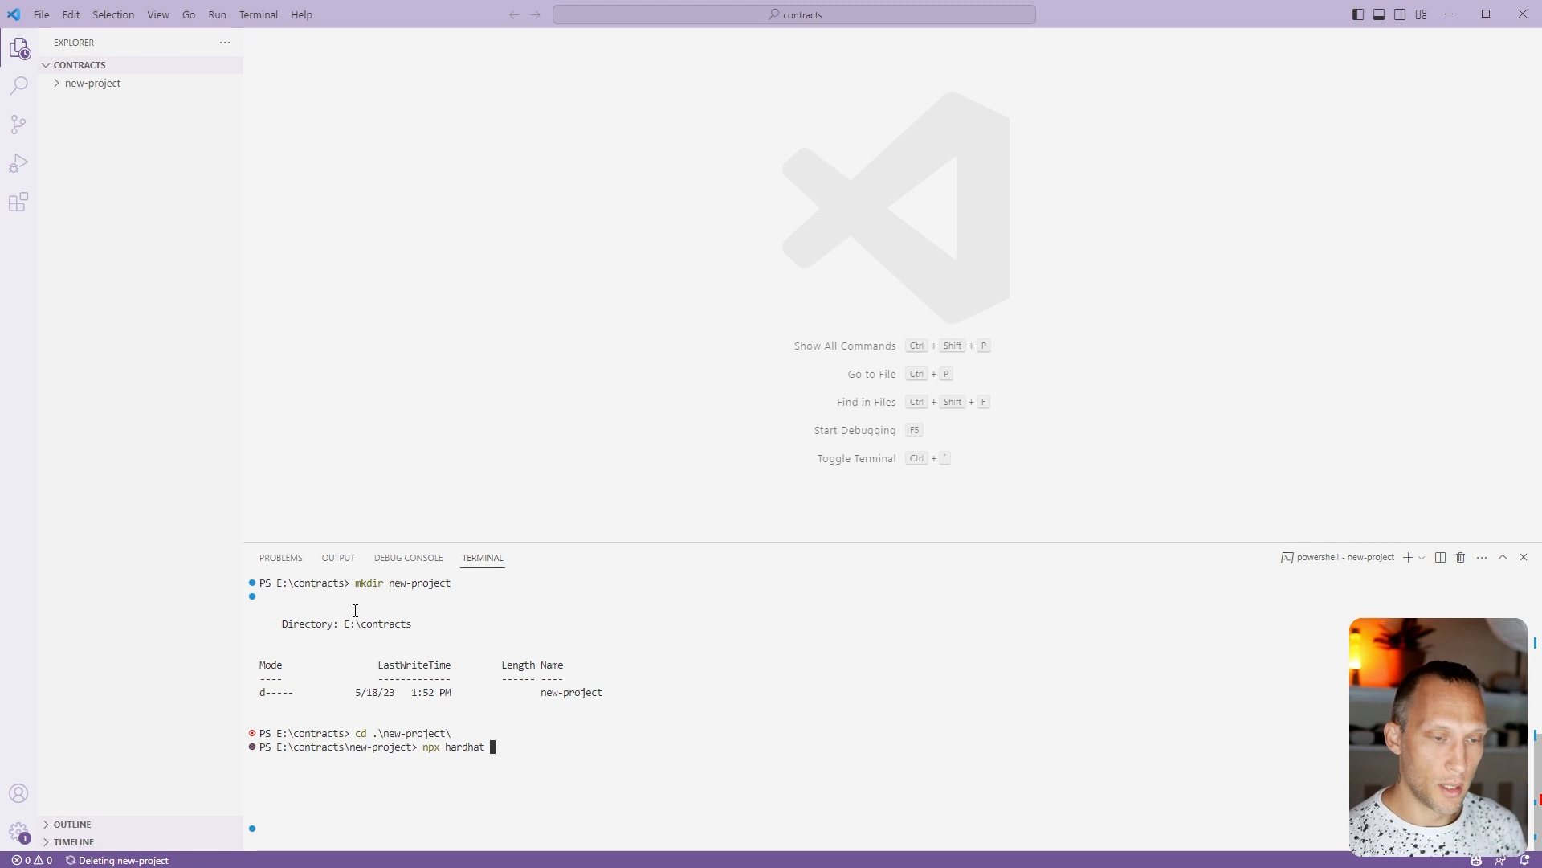
key(Return)
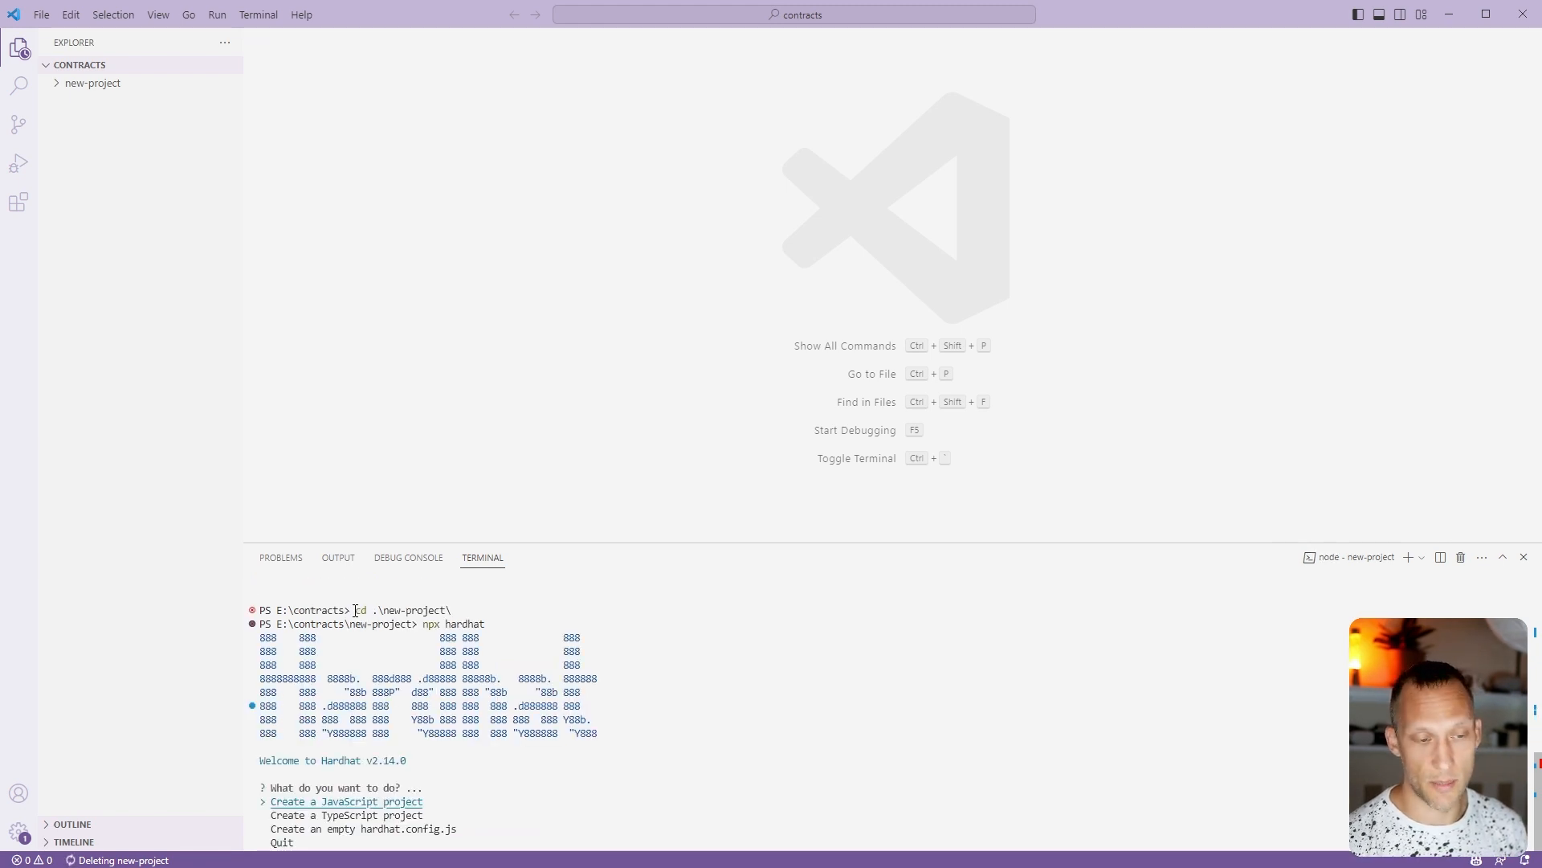
Choose Create a TypeScript project, accept the project root and add a .gitignore
key(Down)
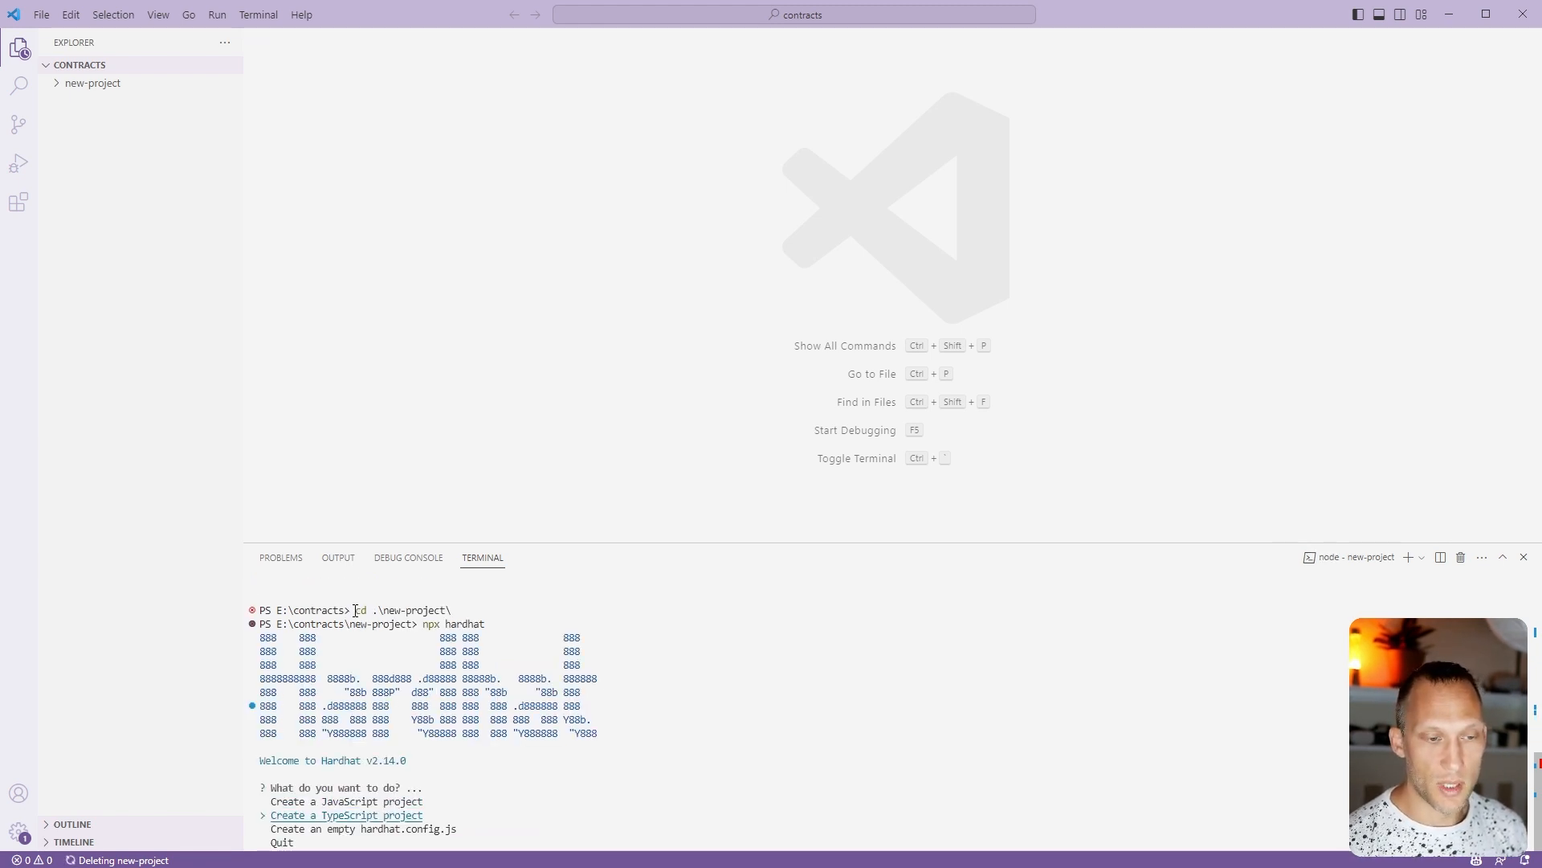
key(Return)
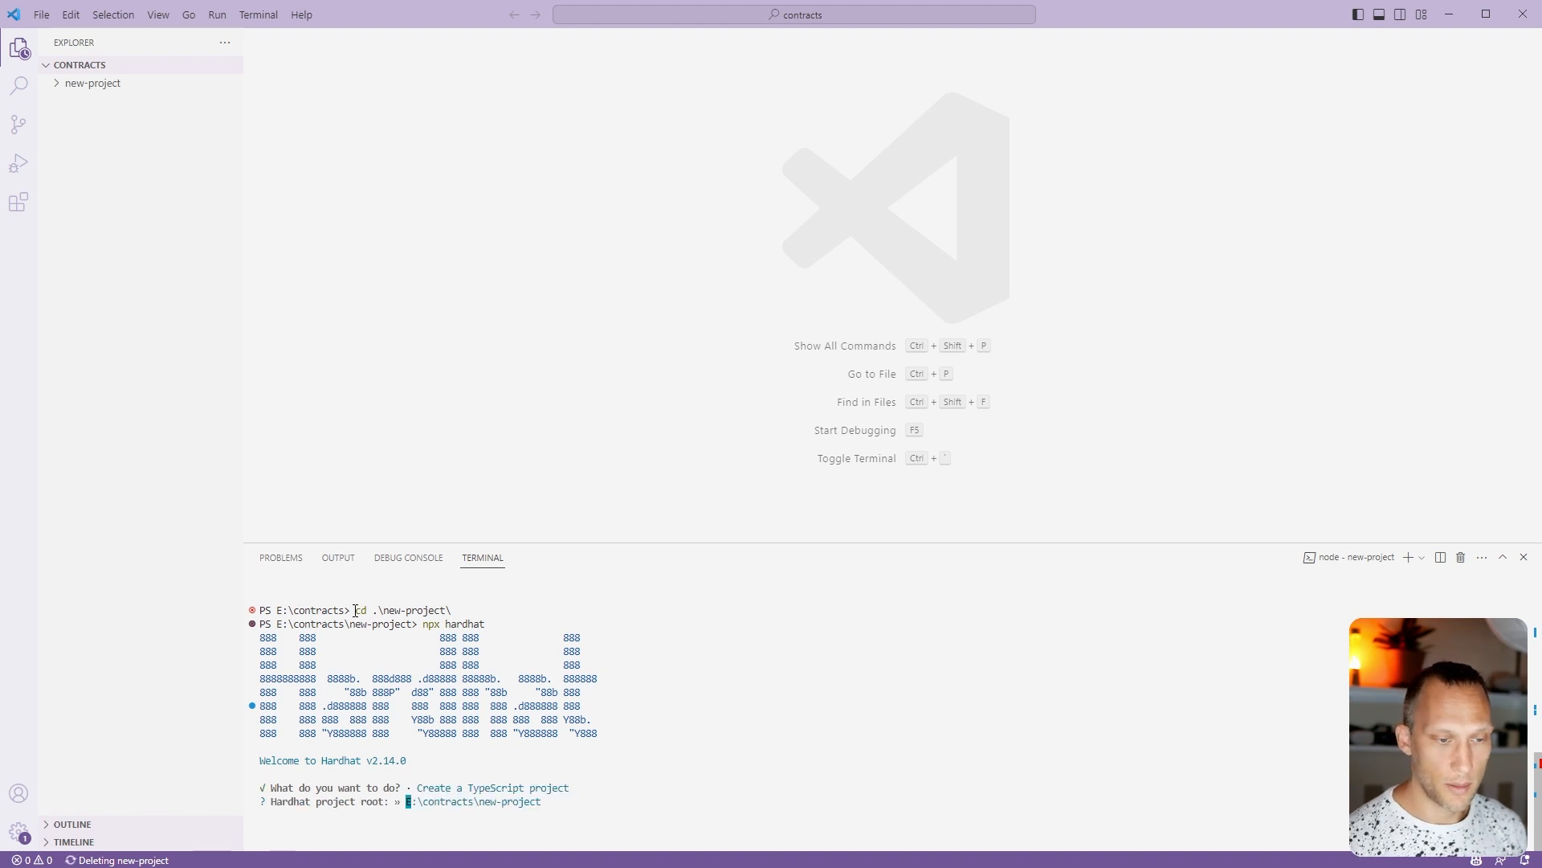
key(Return)
key(Return)
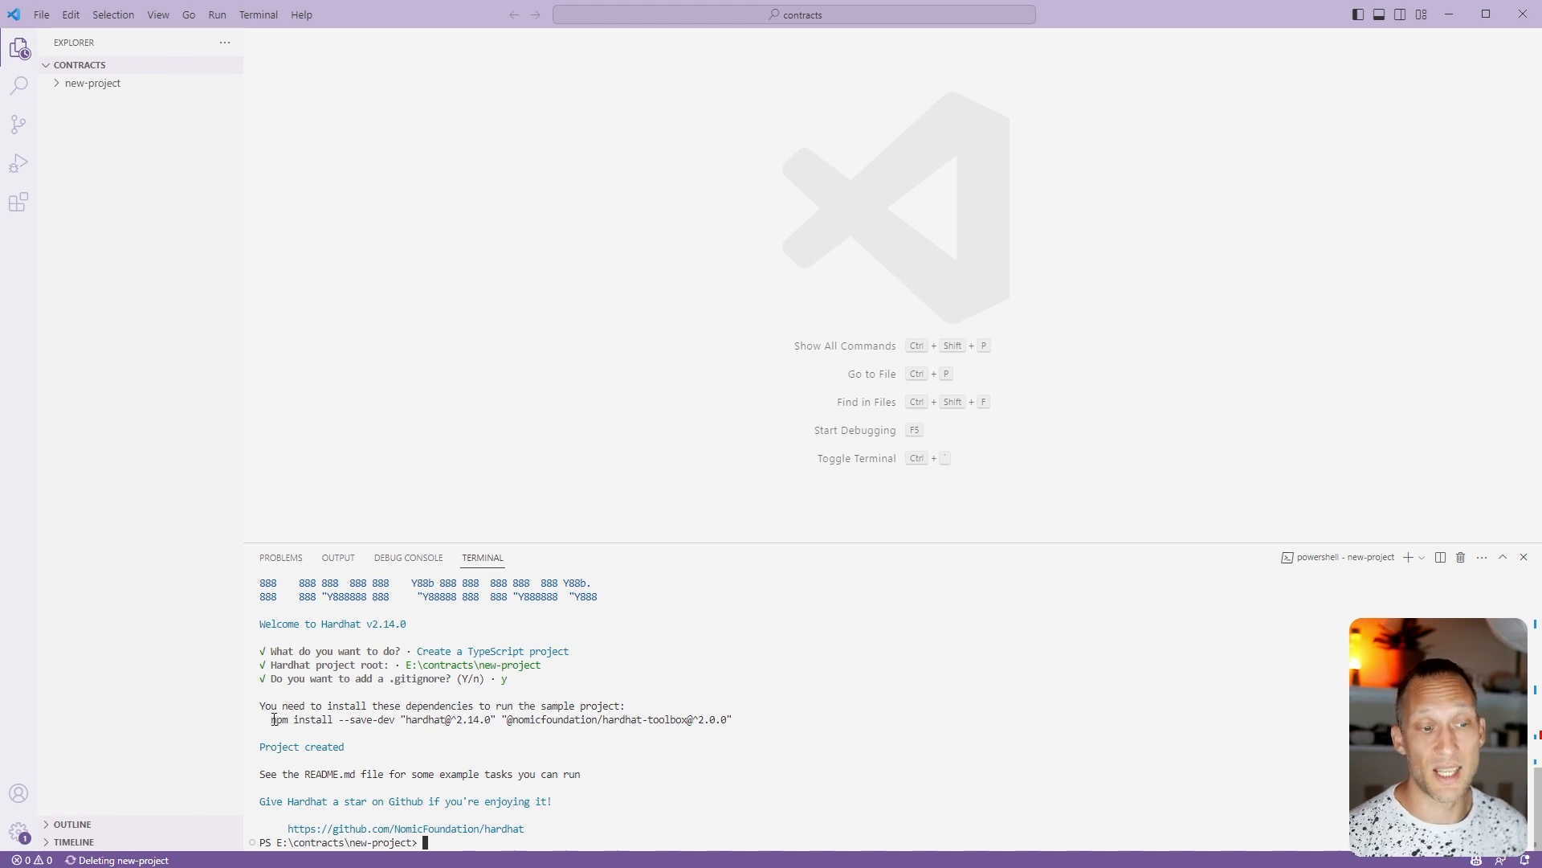
Copy the suggested npm install command for hardhat and hardhat-toolbox into the terminal
drag(274, 719, 731, 719)
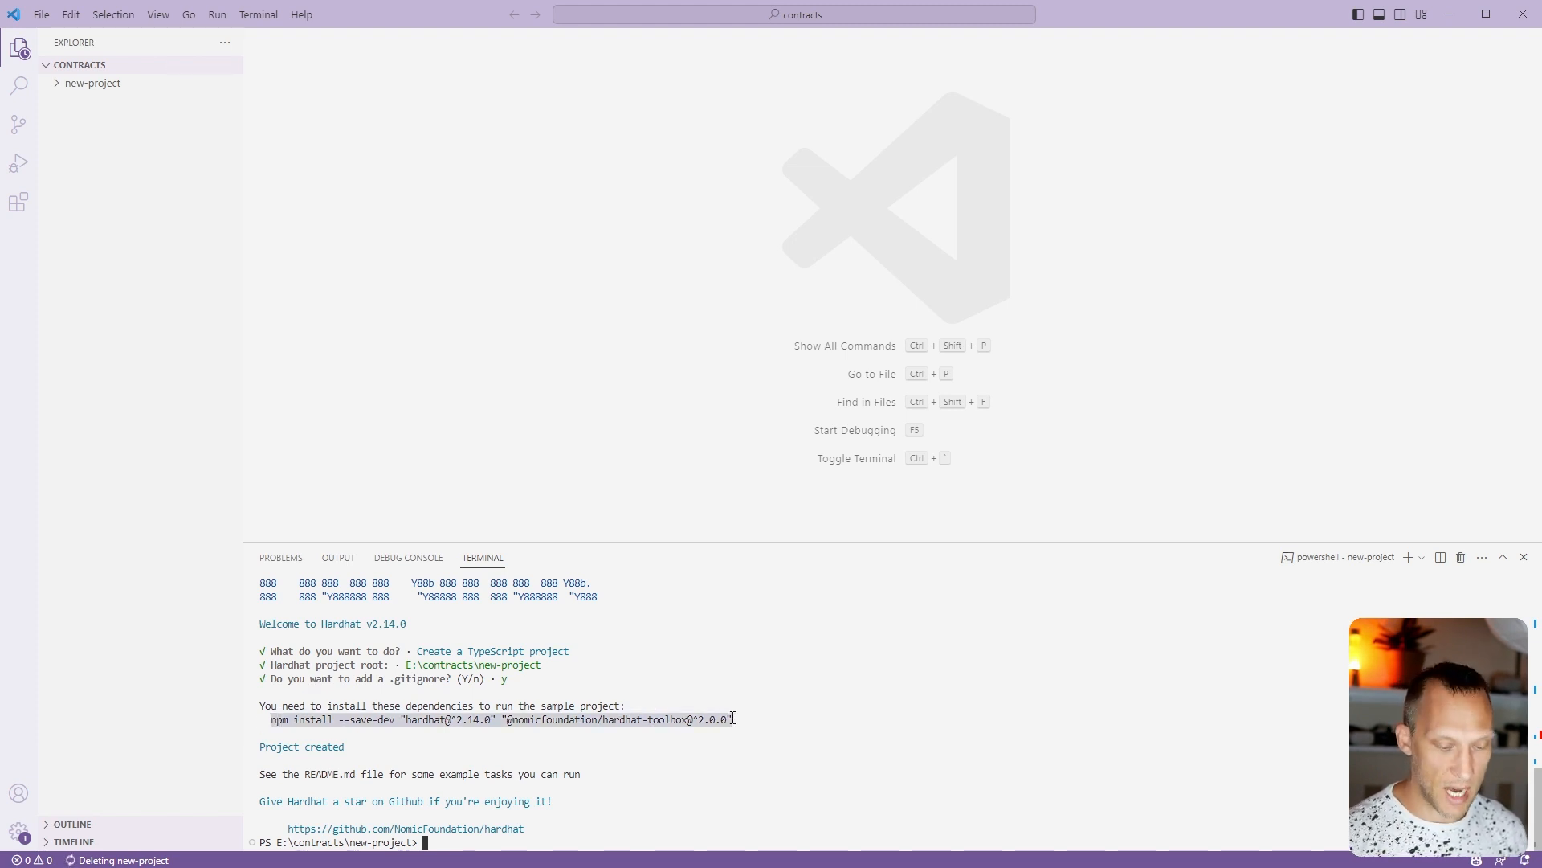
key(ctrl+c)
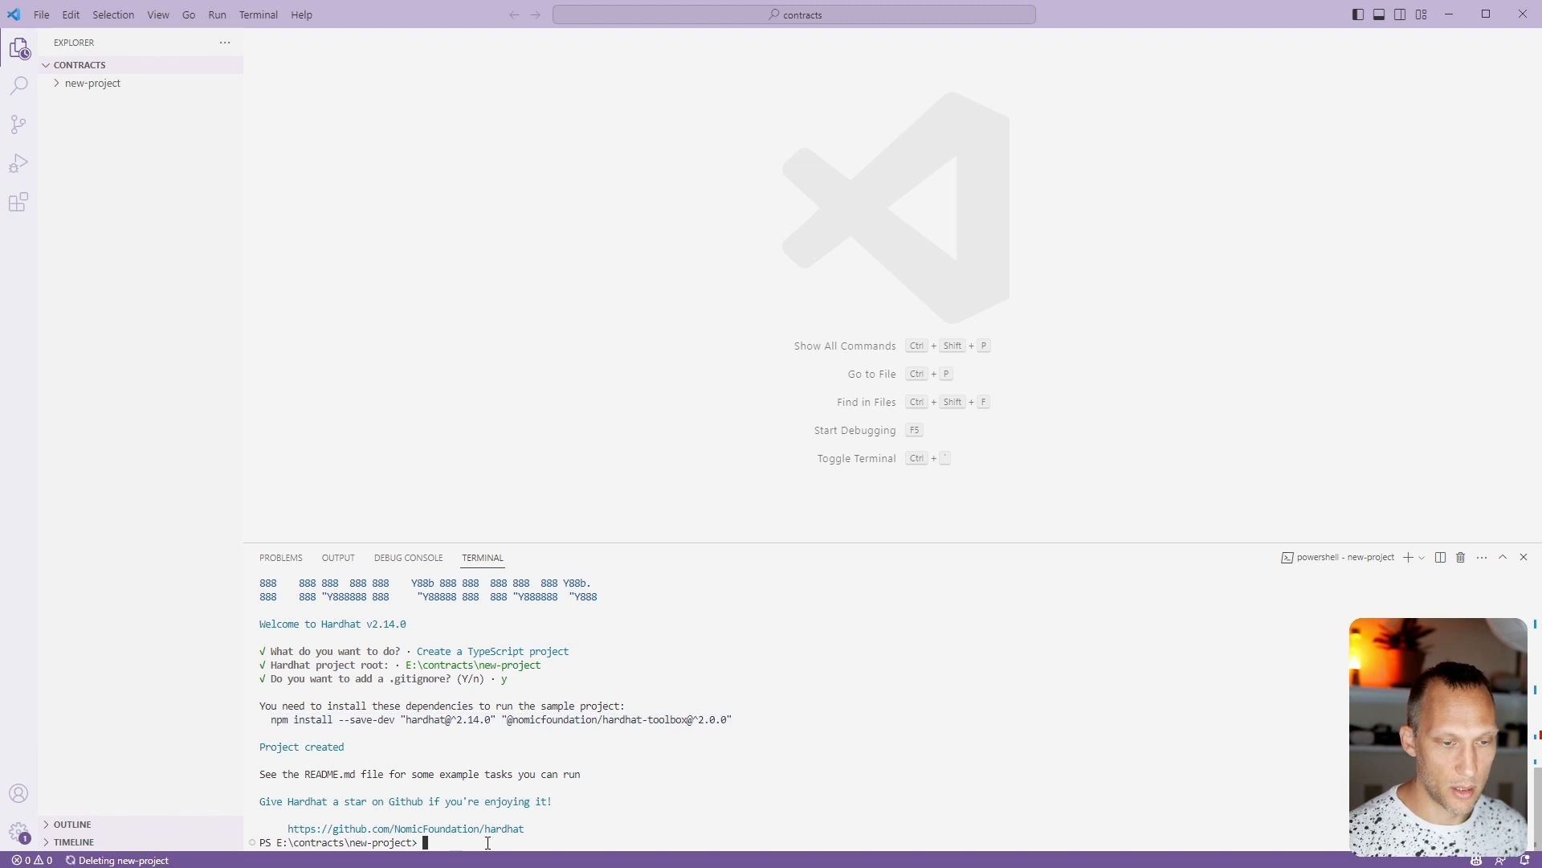
key(ctrl+v)
Run the dependency install and open scripts/deploy.ts from the new-project Explorer tree
key(Return)
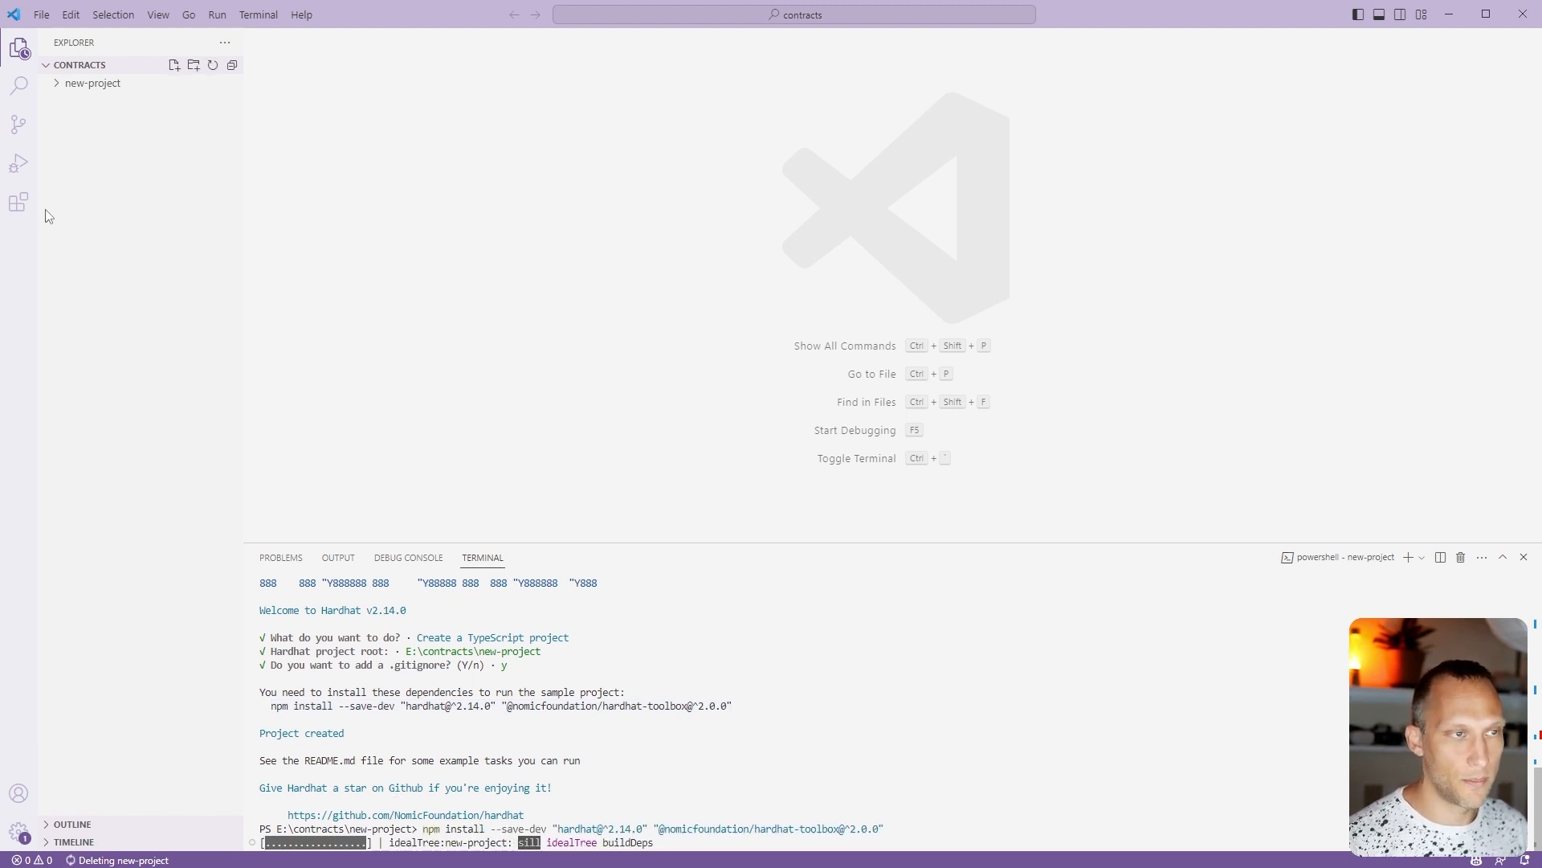
click(59, 83)
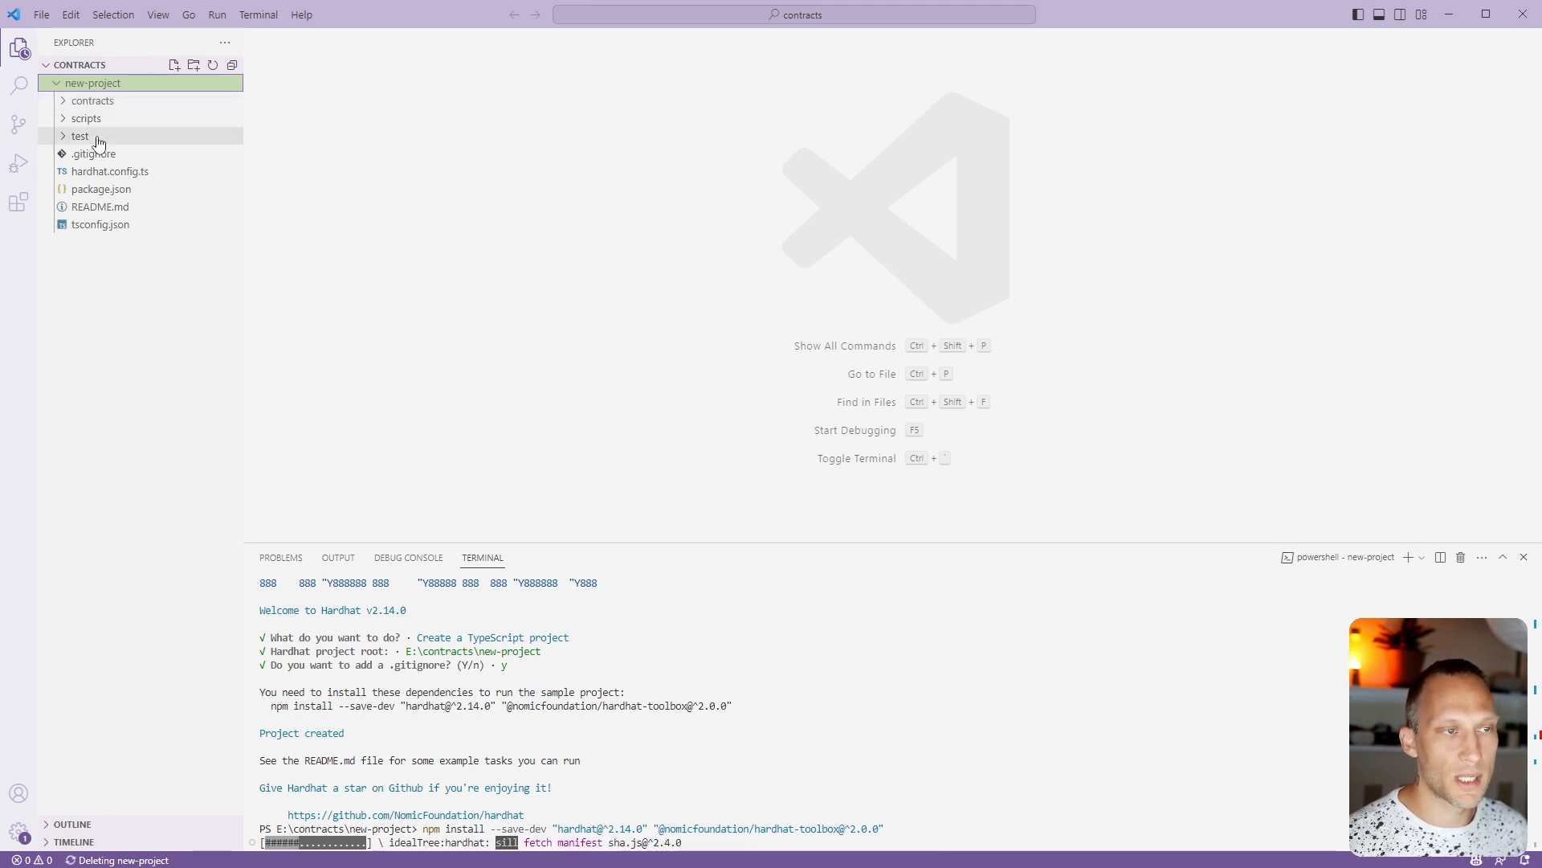
click(91, 100)
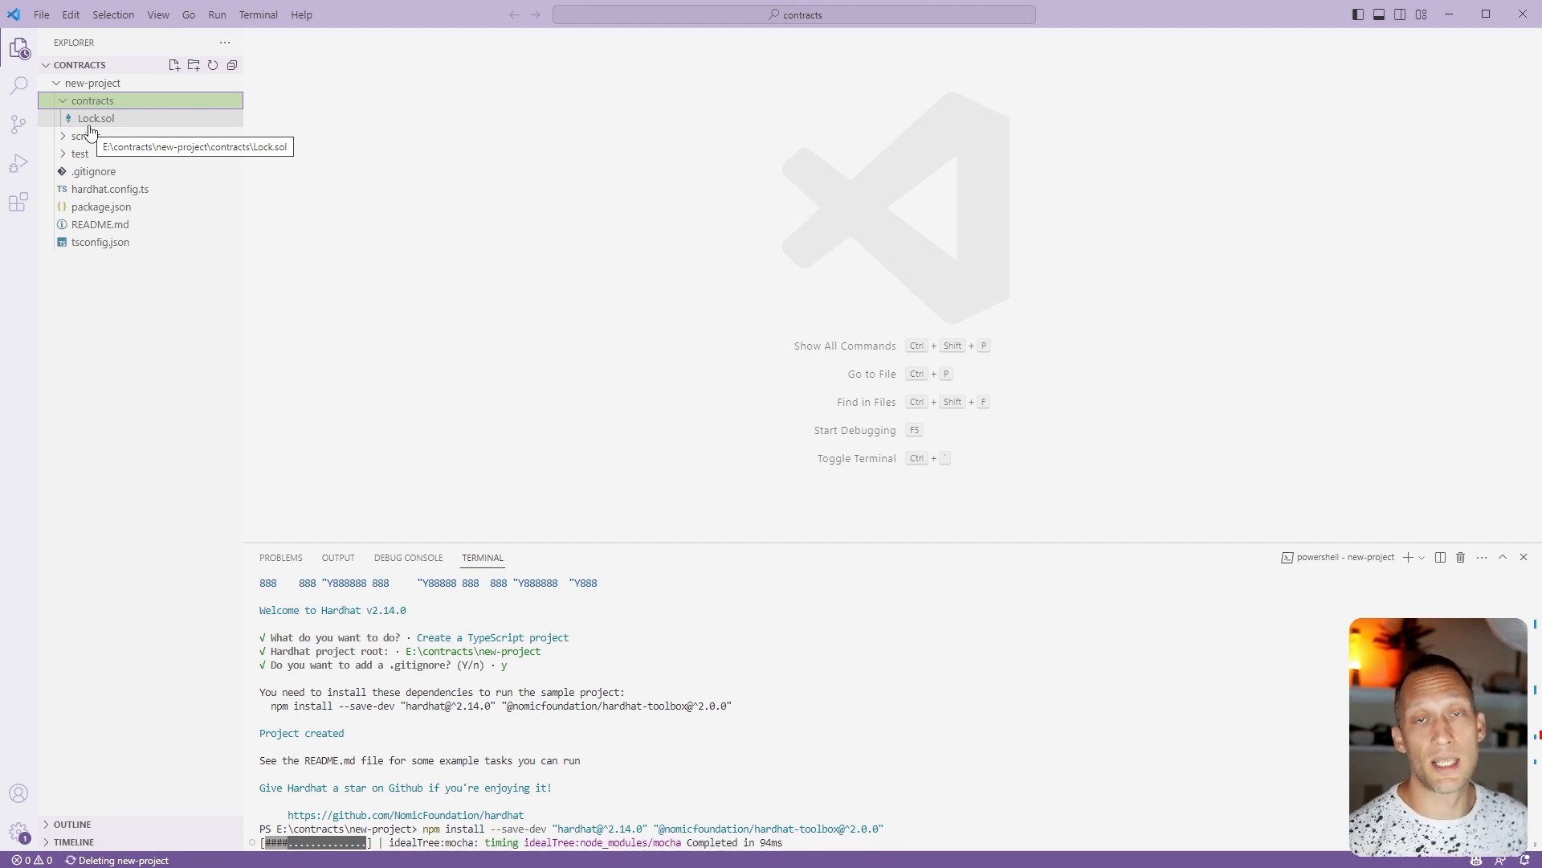
click(85, 136)
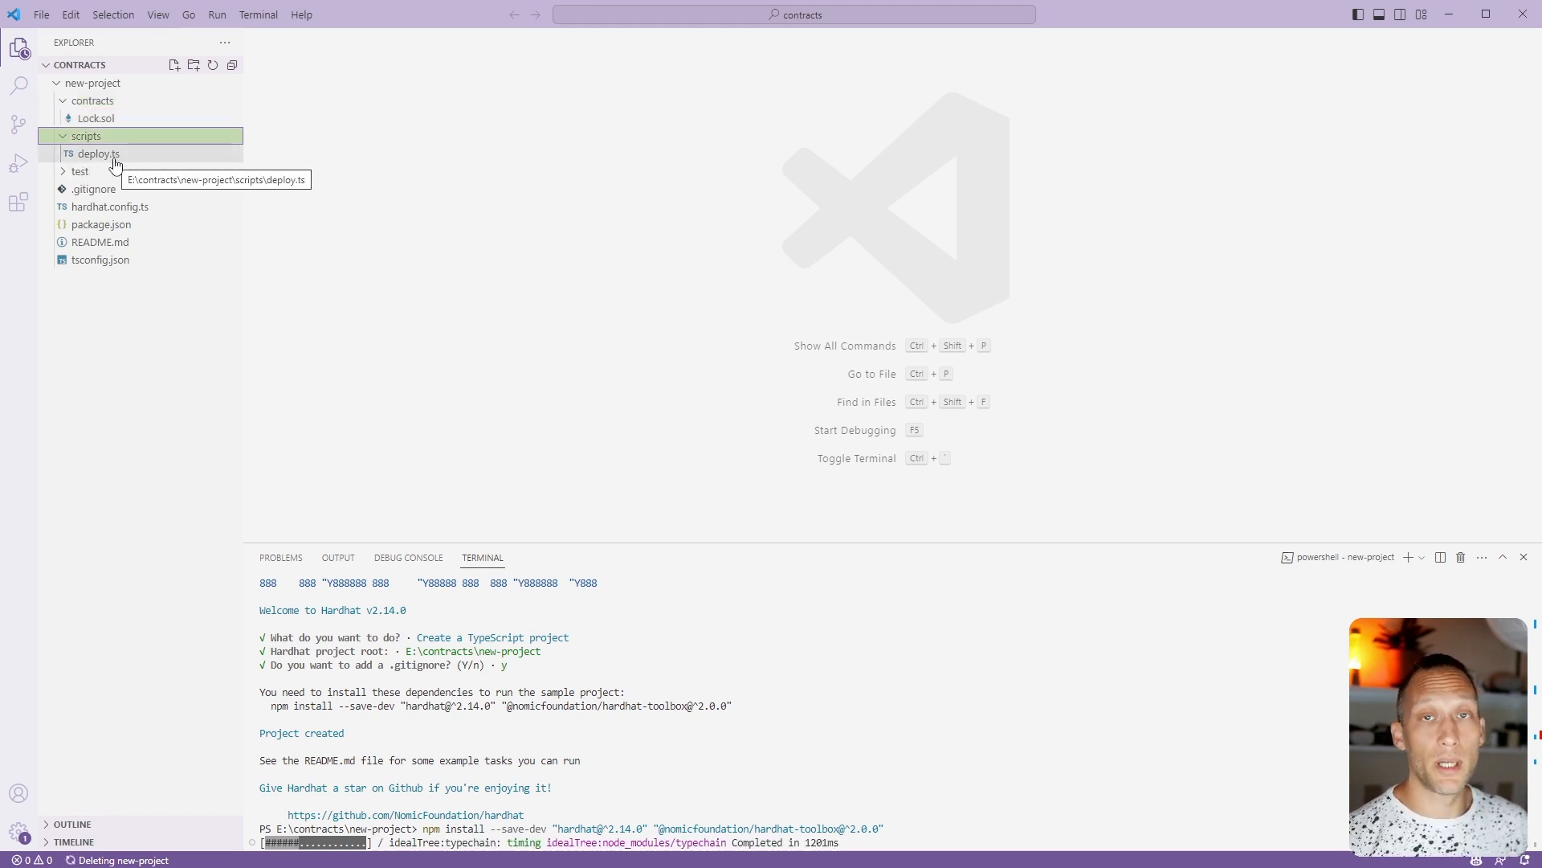
click(98, 153)
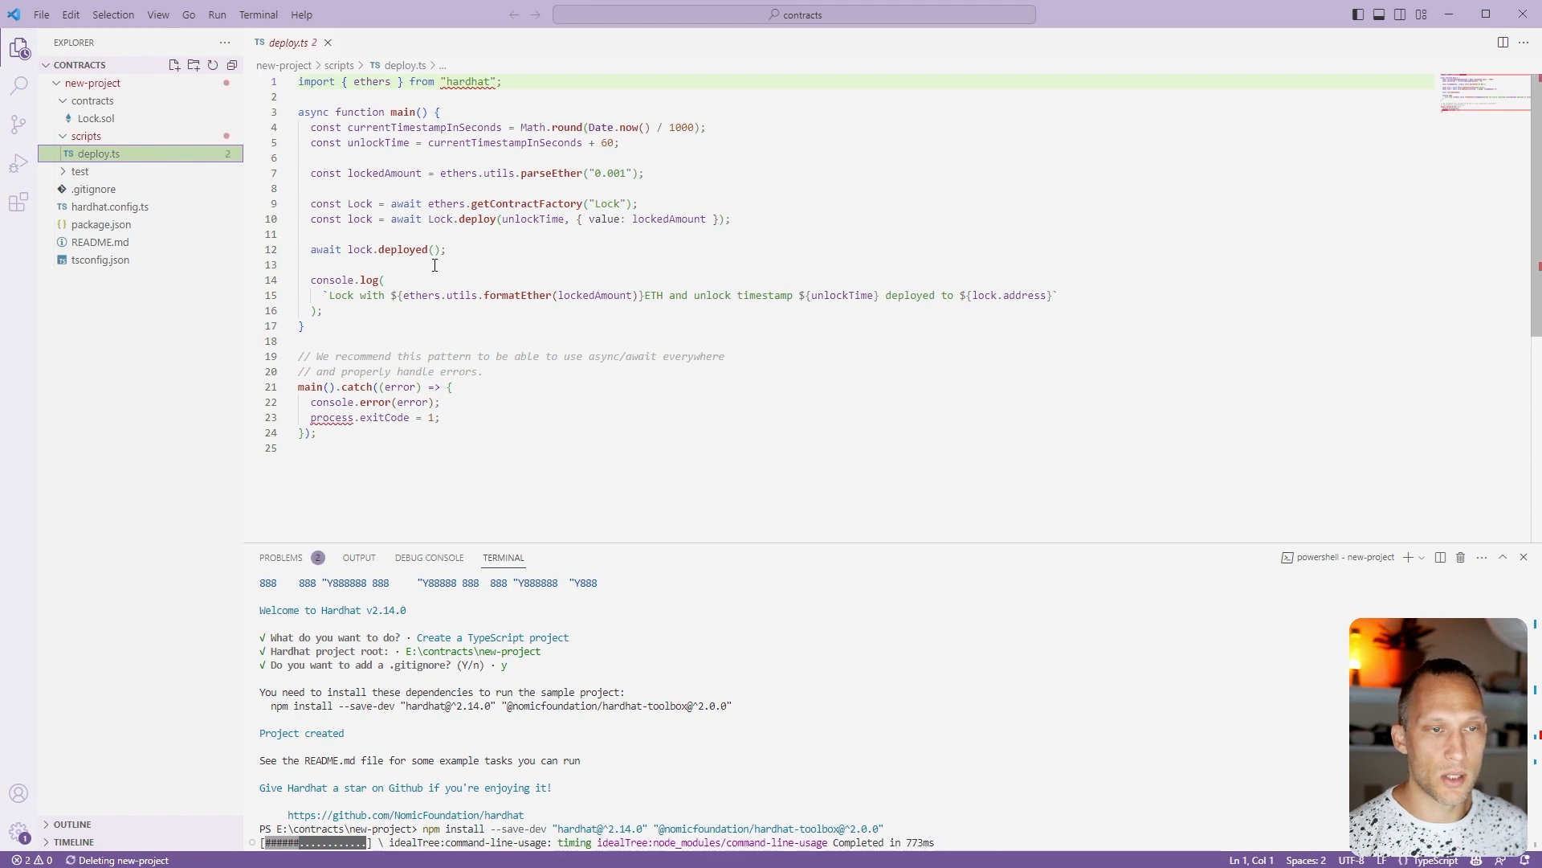
Review the deploy arguments, open test/Lock.ts, then open hardhat.config.ts once the install finishes
drag(504, 218, 725, 218)
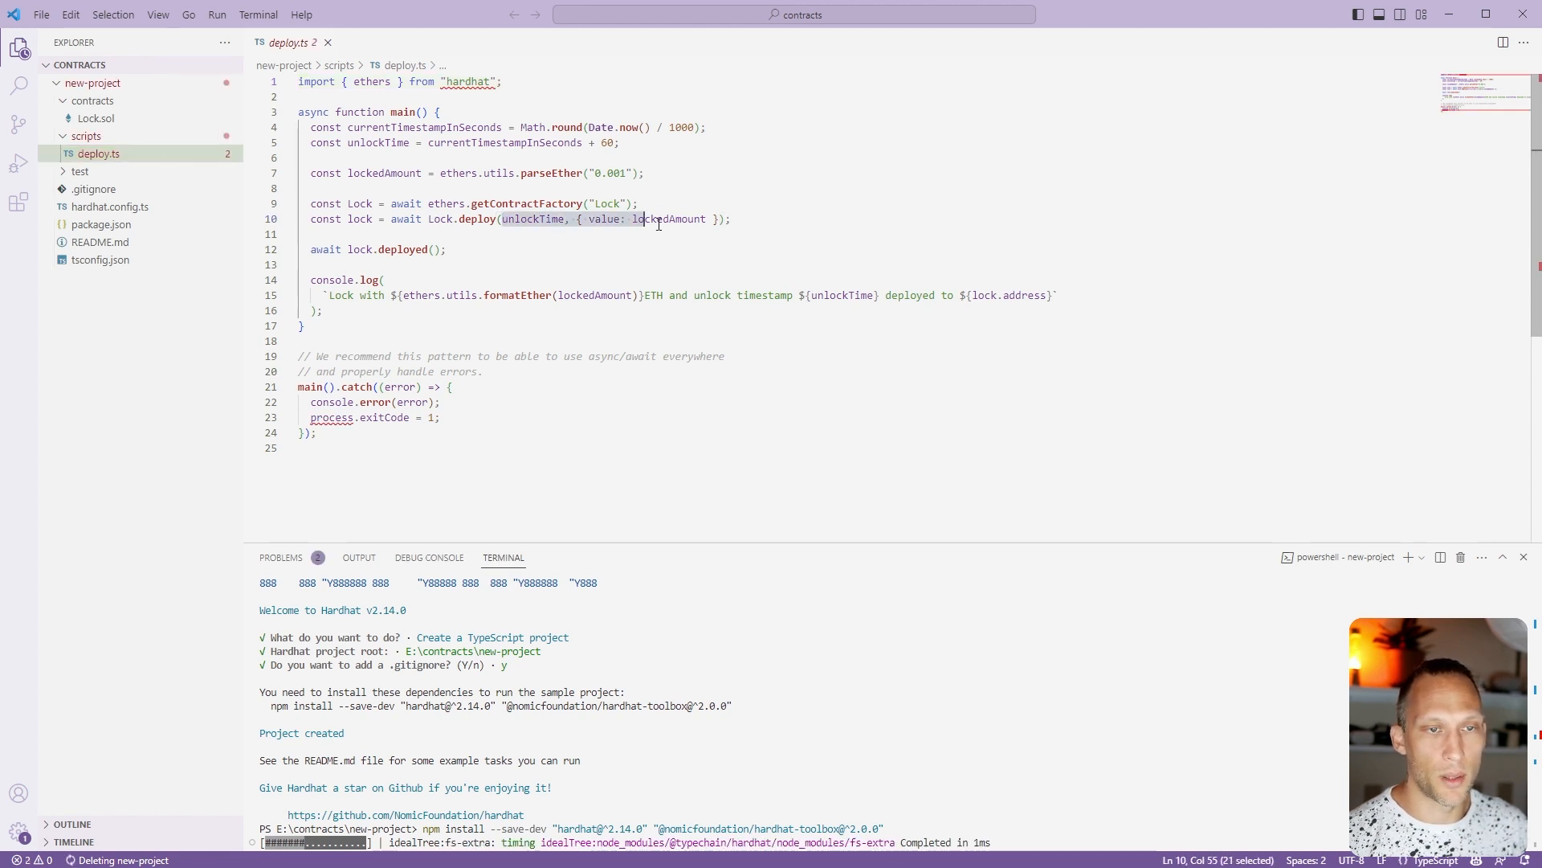
click(565, 218)
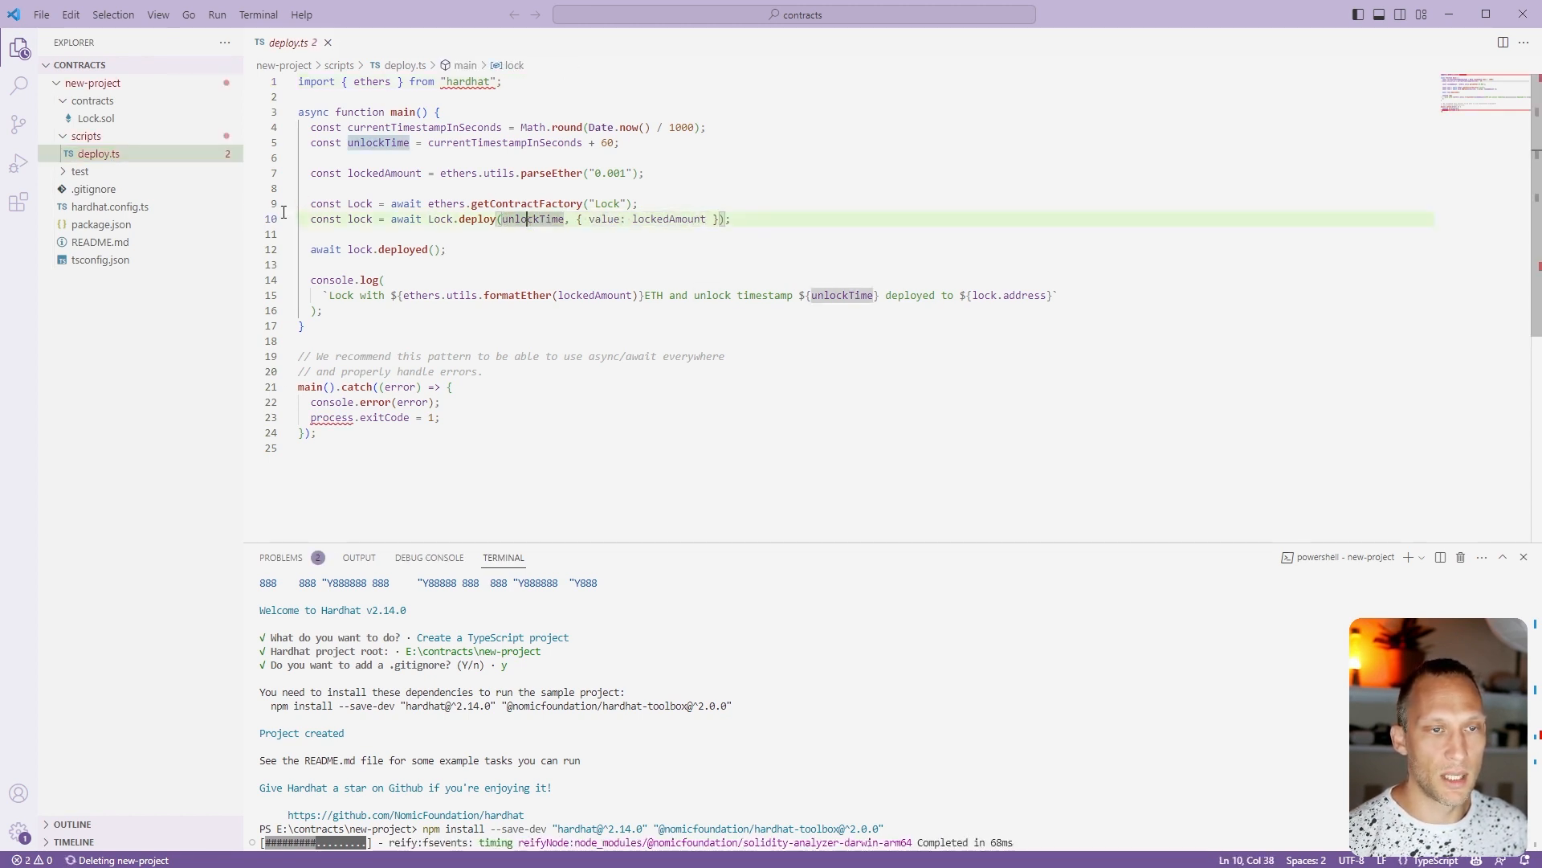
click(80, 190)
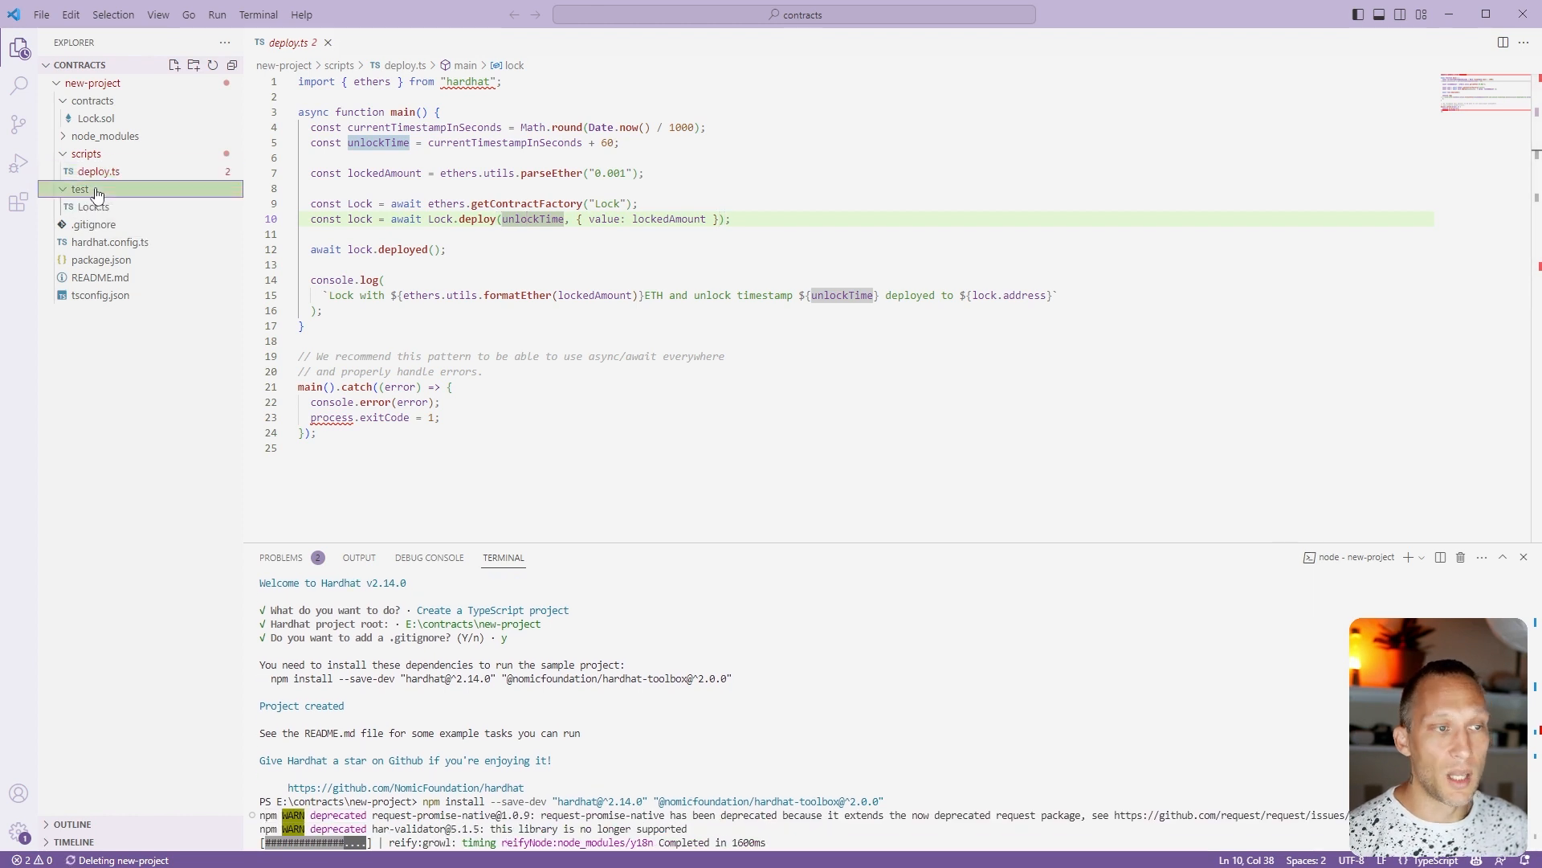
click(94, 206)
scroll(511, 251, down, 5)
scroll(511, 252, down, 8)
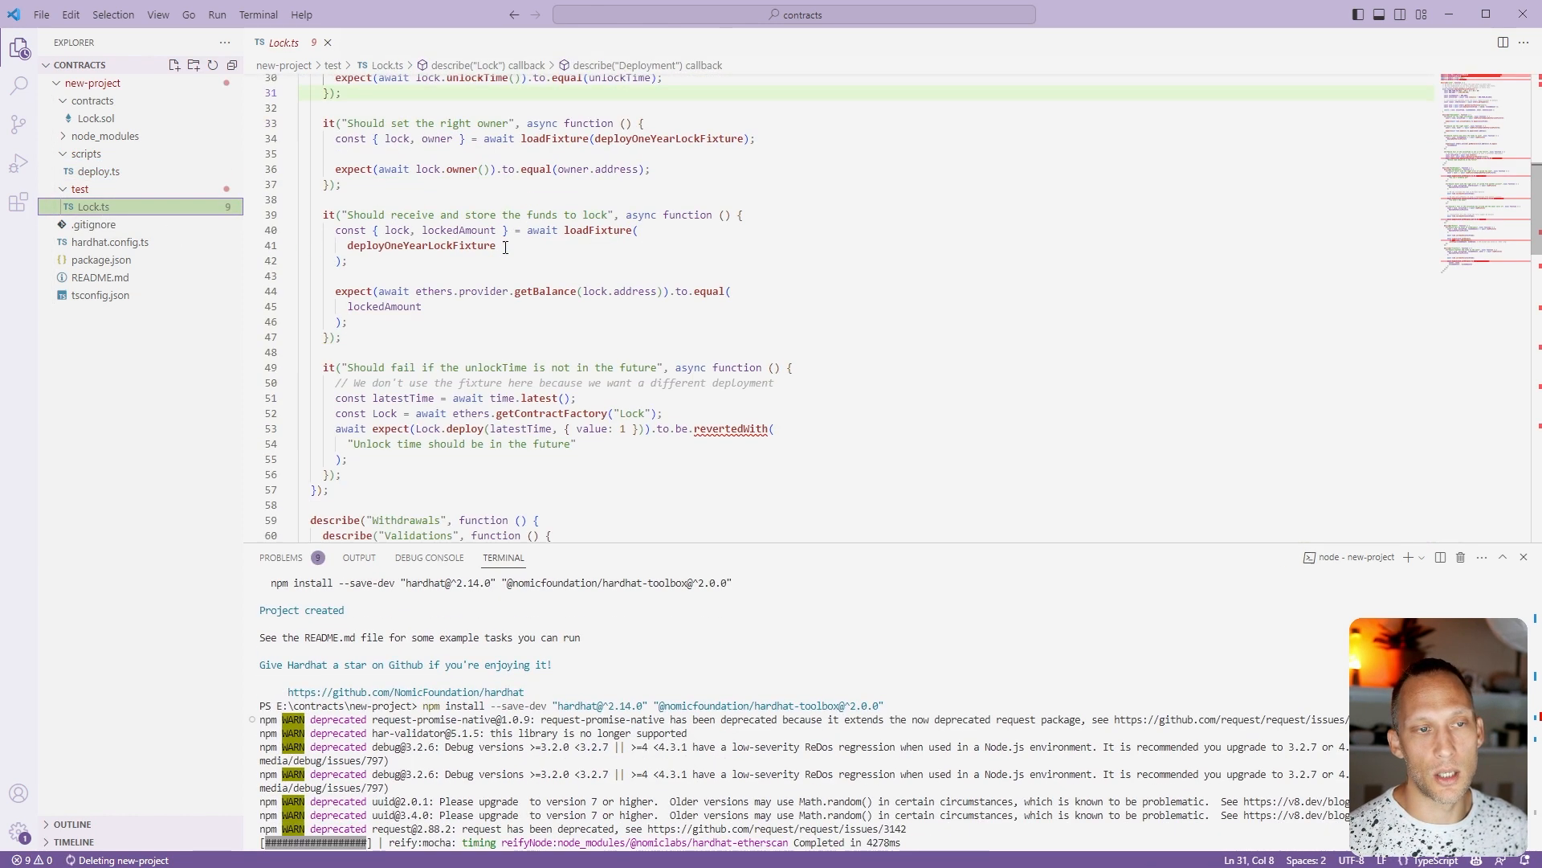
scroll(511, 252, down, 8)
scroll(494, 249, down, 6)
scroll(486, 248, down, 4)
scroll(486, 246, down, 5)
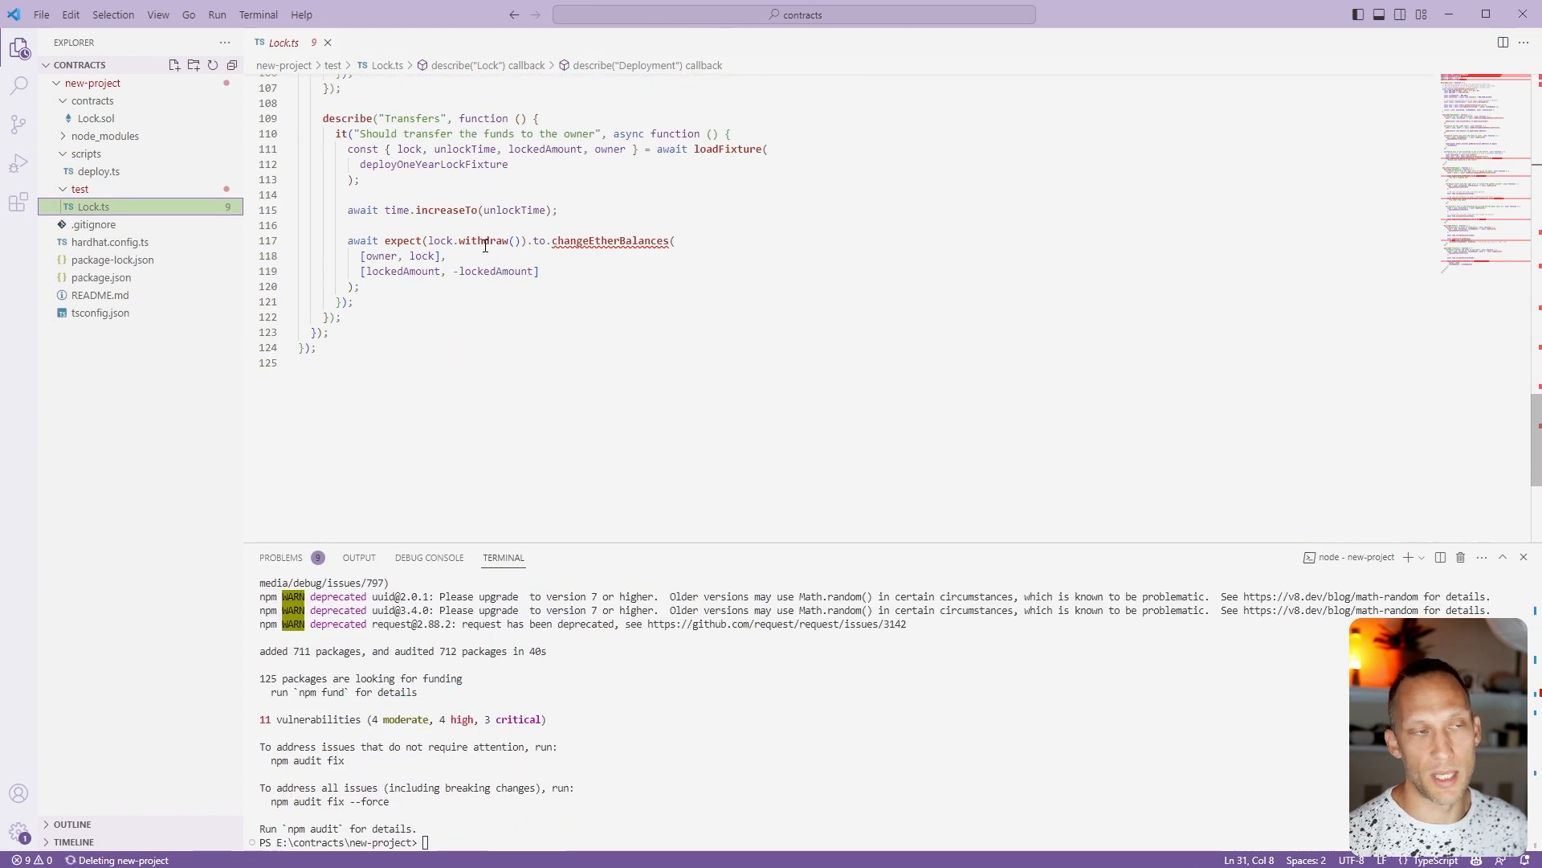
scroll(486, 247, up, 6)
scroll(457, 253, up, 8)
scroll(414, 256, up, 8)
scroll(414, 257, up, 2)
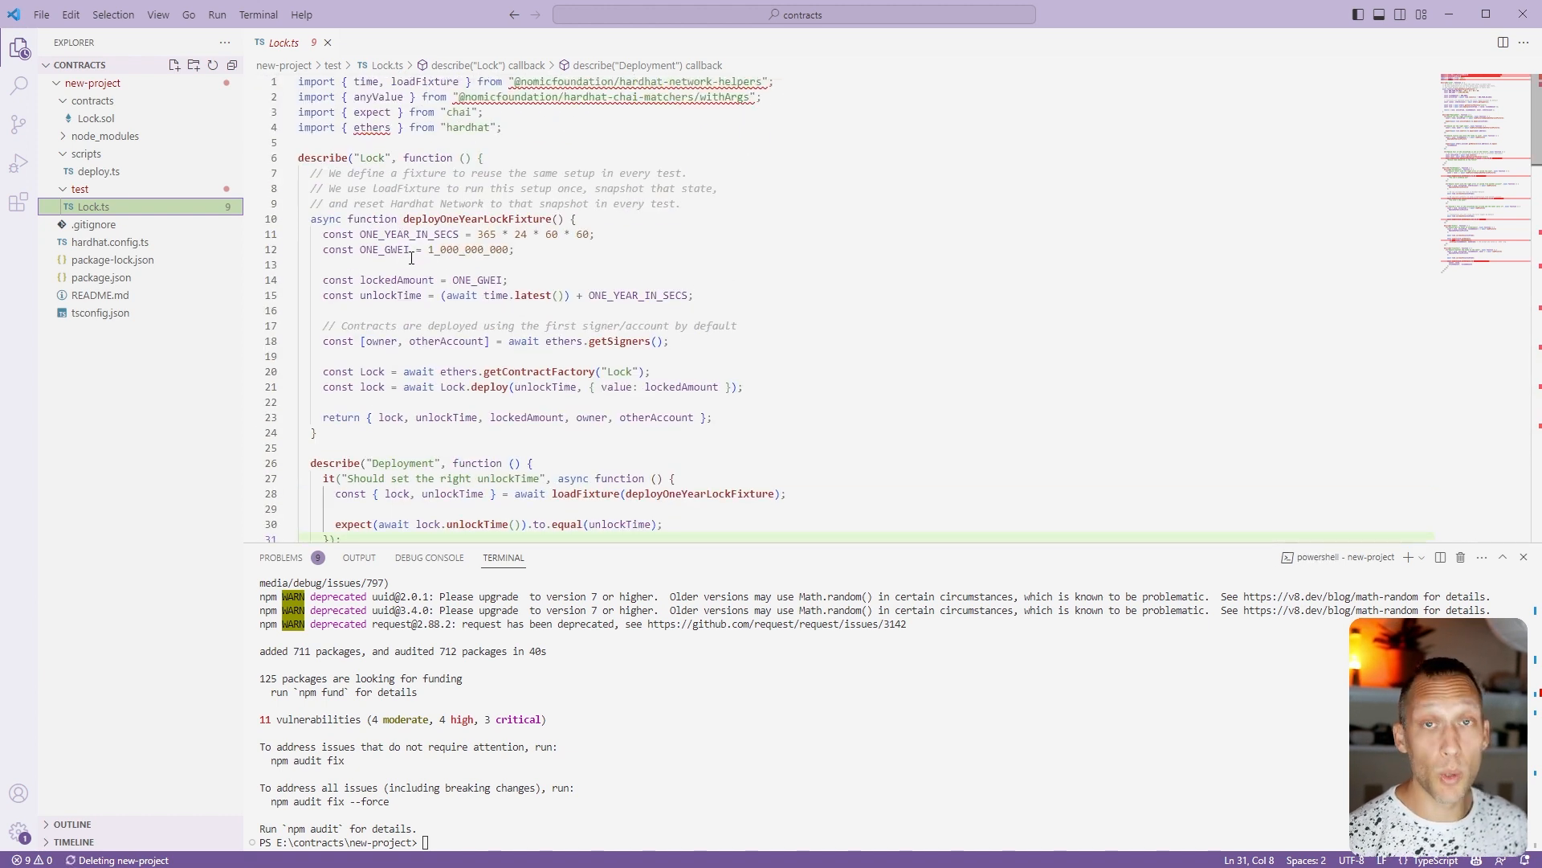
click(495, 796)
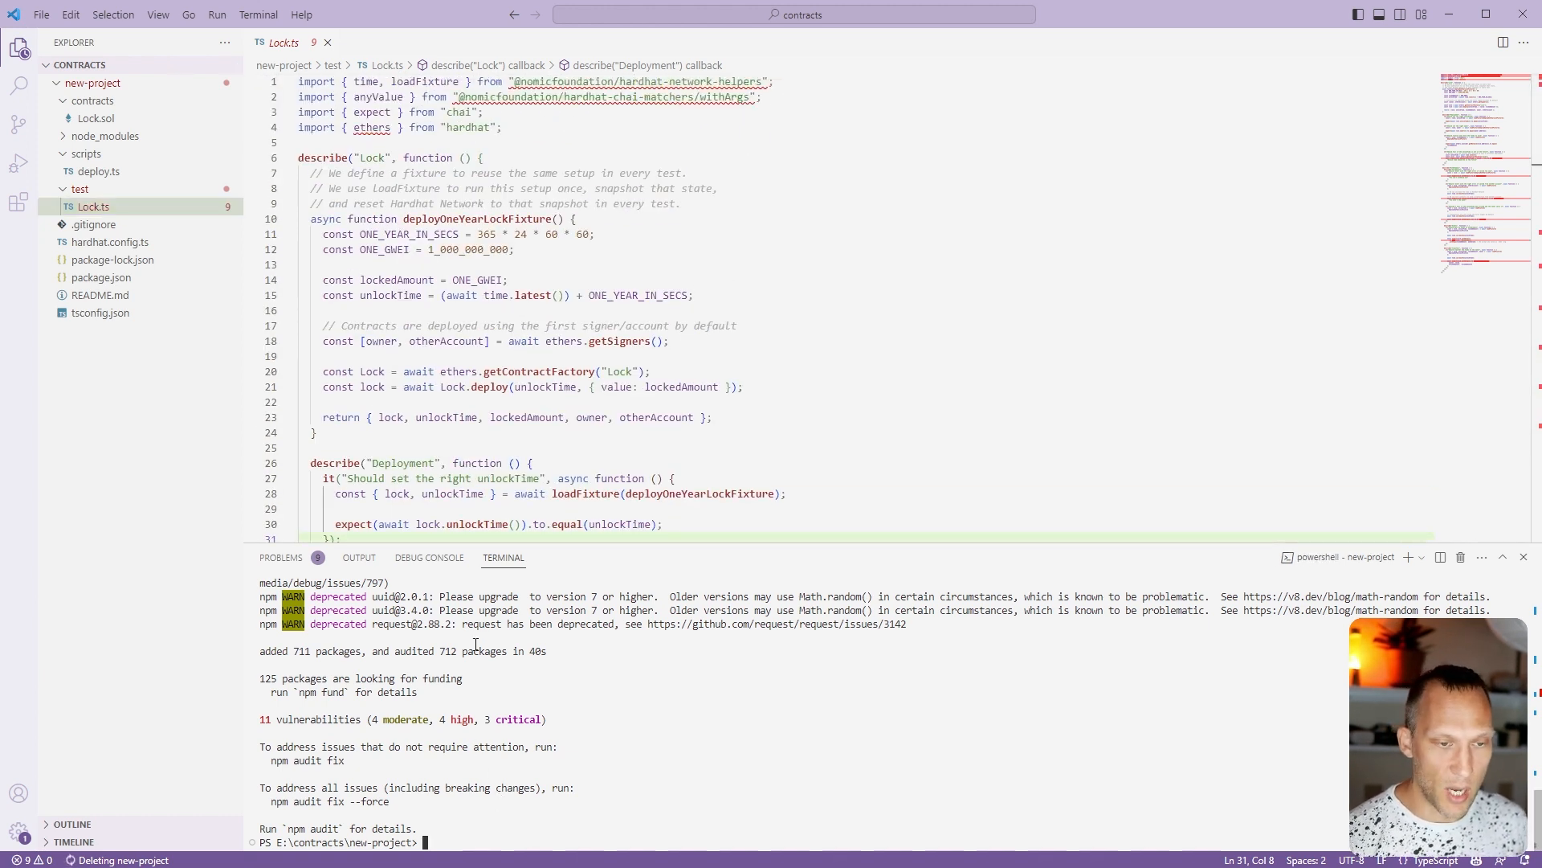
click(109, 242)
Note Solidity 0.8.18 in the config and run npx hardhat compile in the terminal
drag(428, 142, 367, 143)
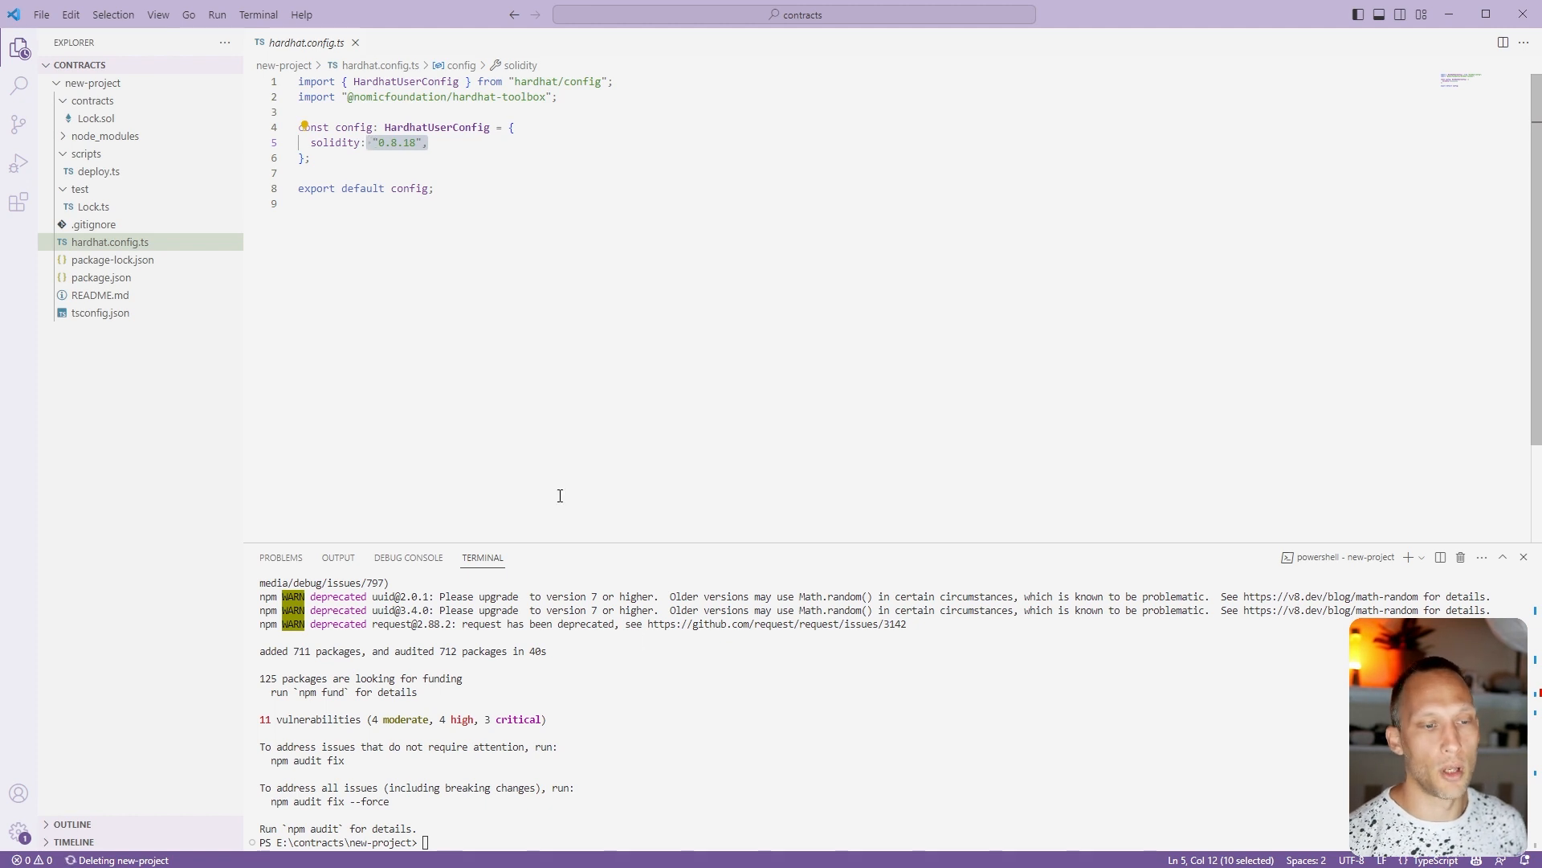
click(660, 673)
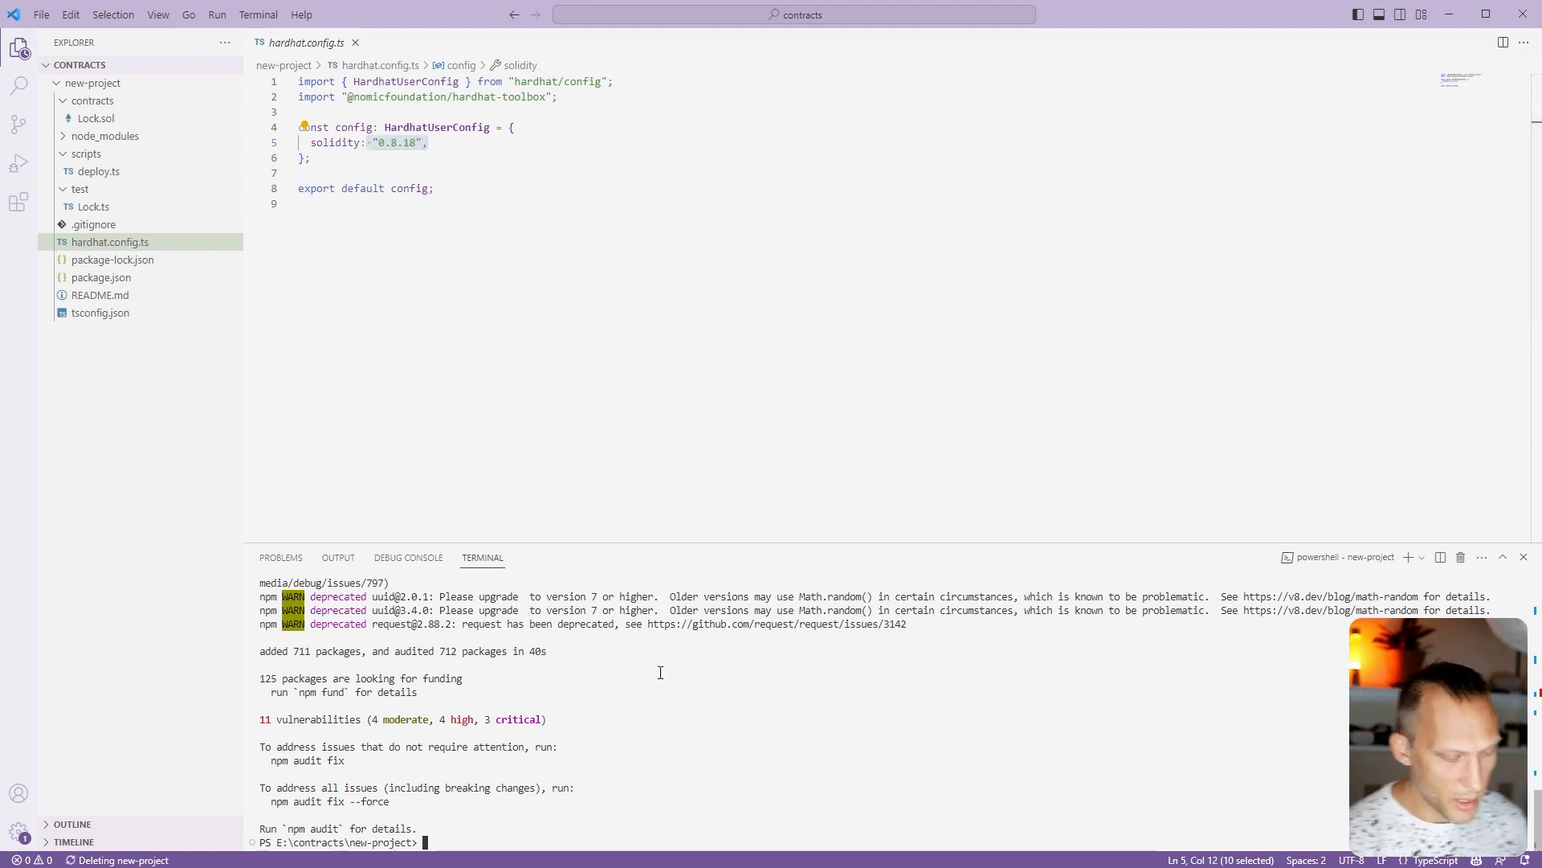
text(npx )
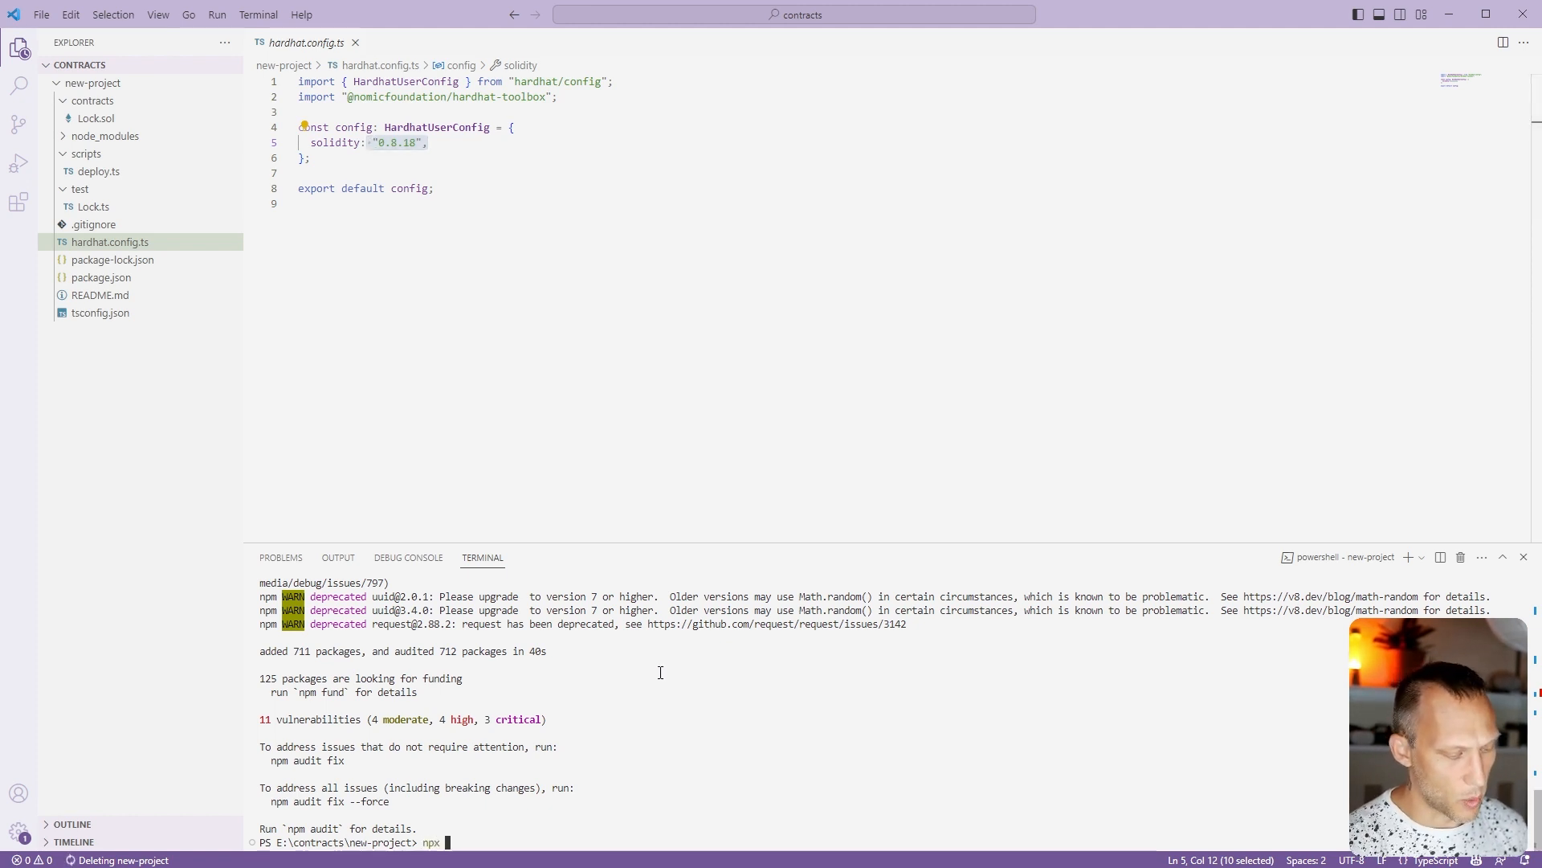
text(hardhat com)
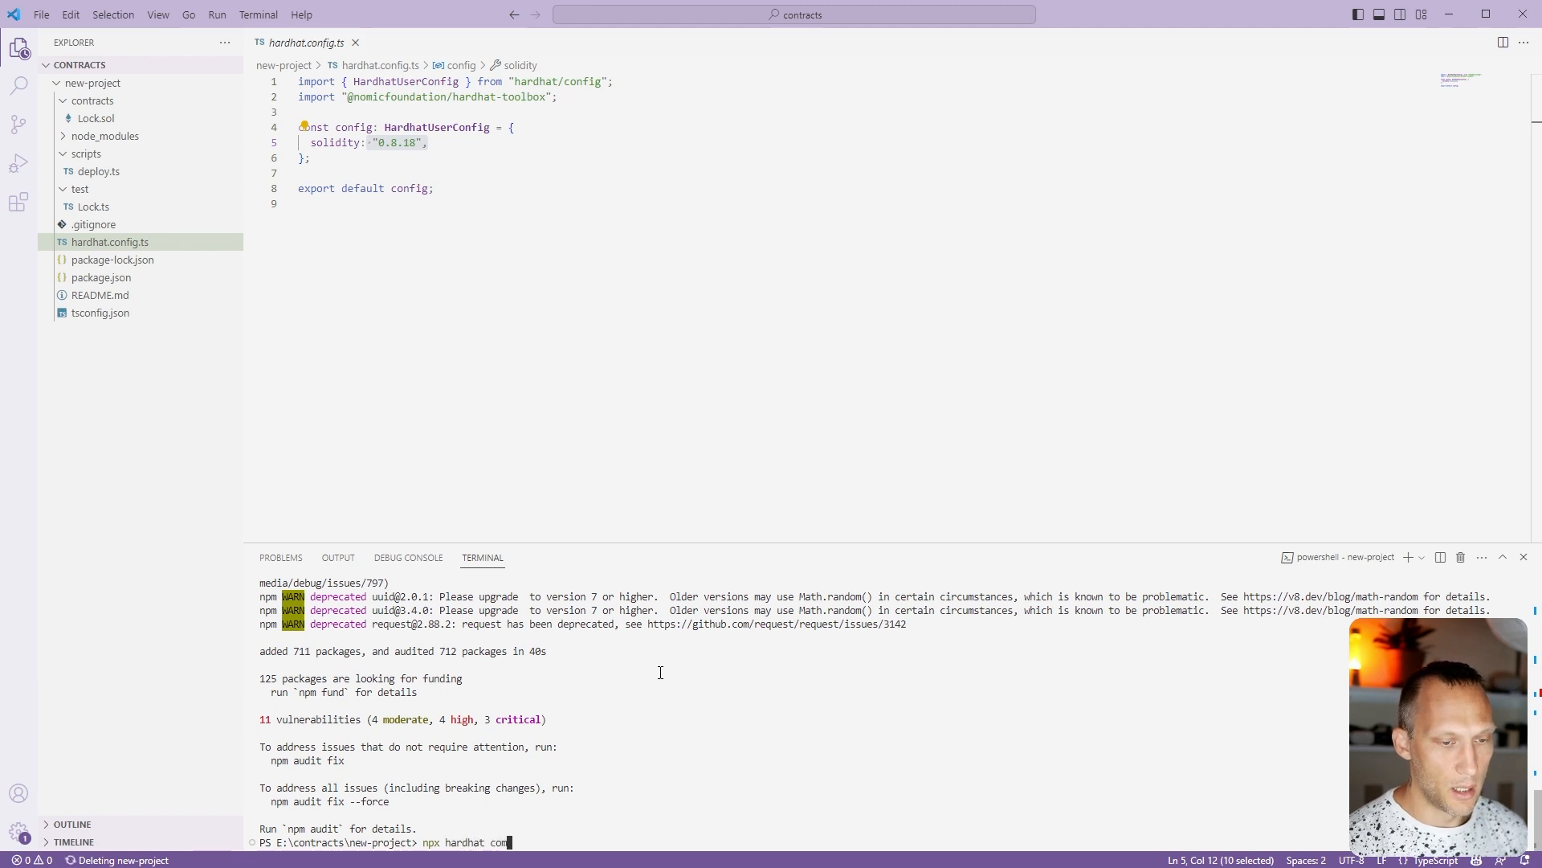
text(pile)
key(Return)
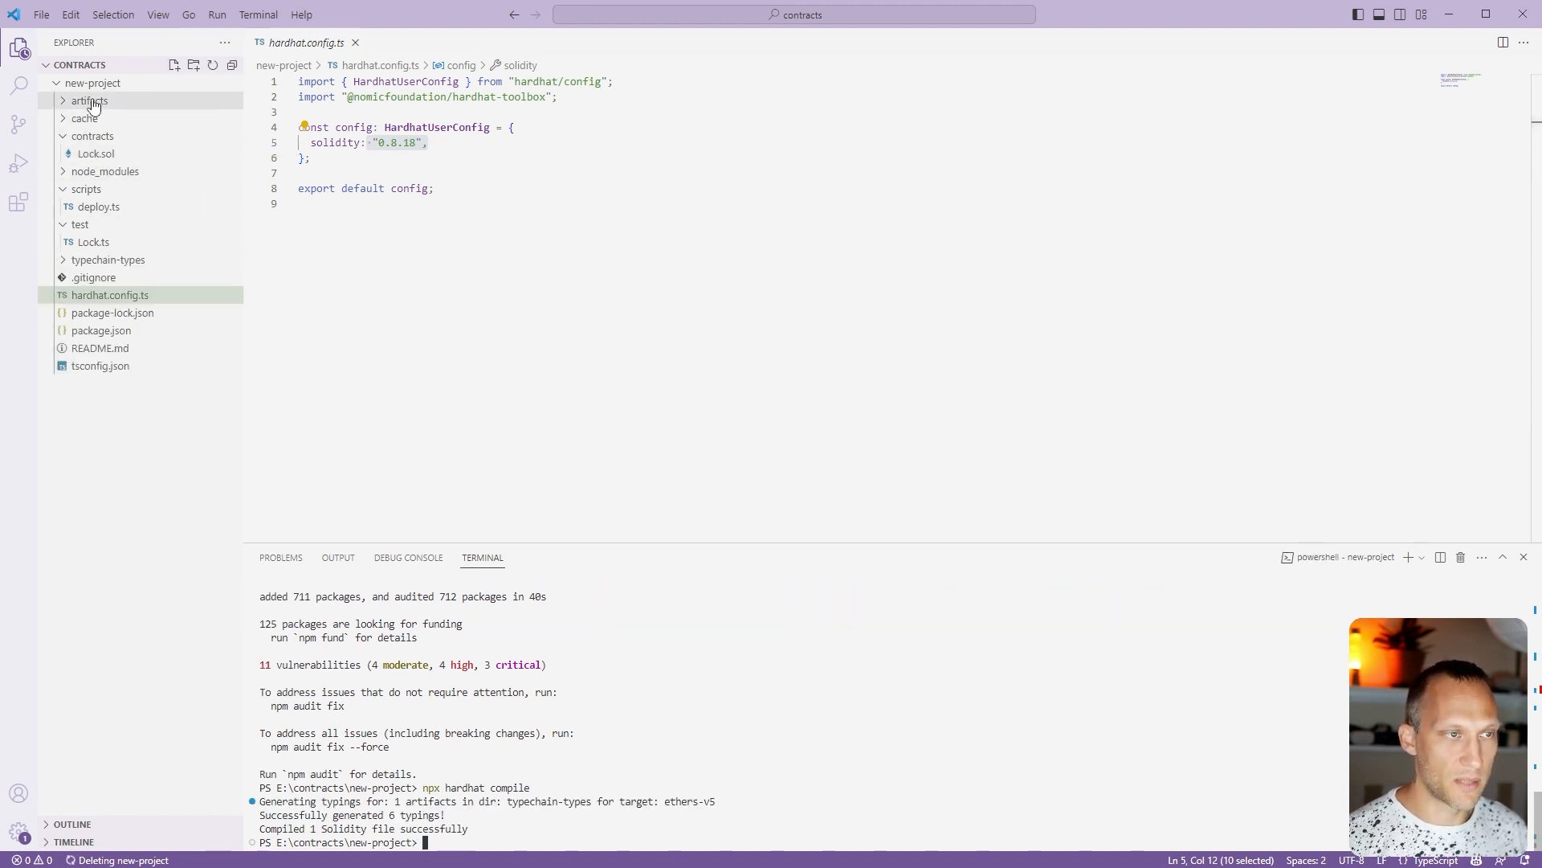
mouse_move(89, 101)
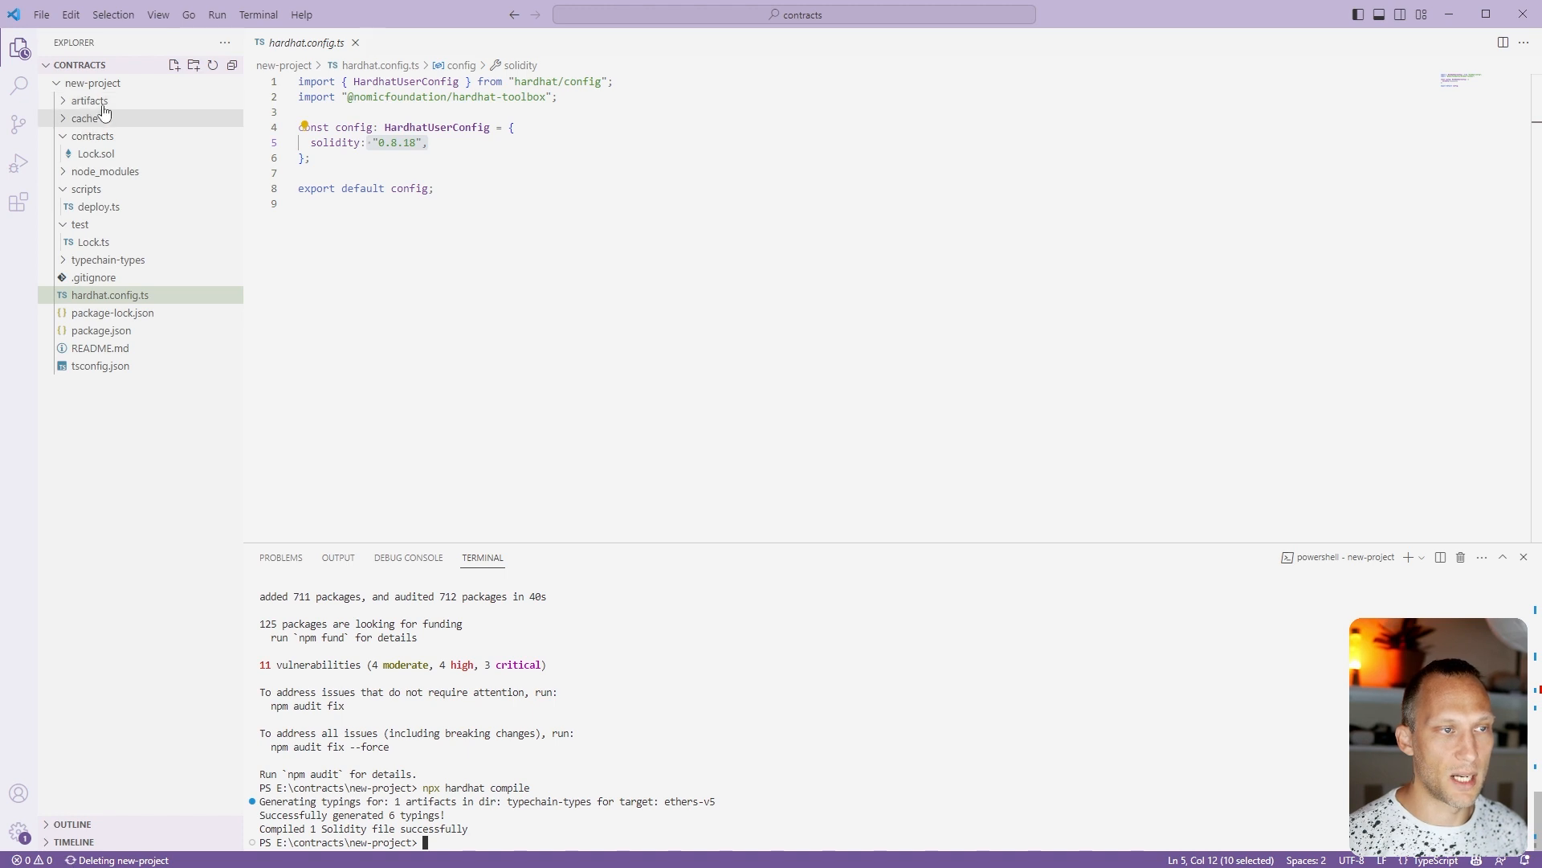
Open Lock.sol, edit line 7 and rerun the compile, which fails with a ParserError
click(114, 154)
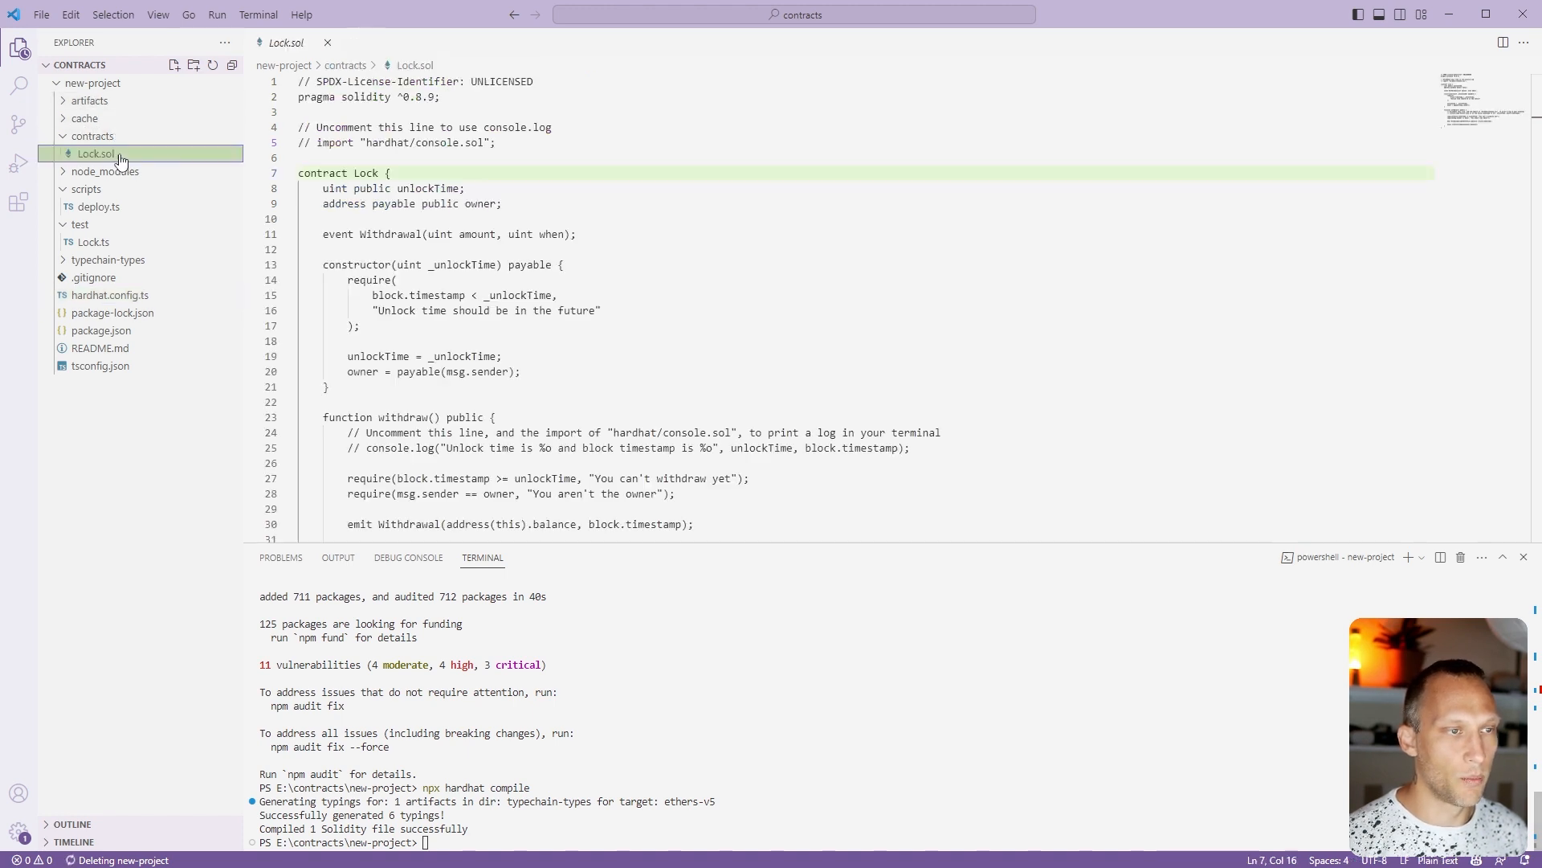
click(399, 172)
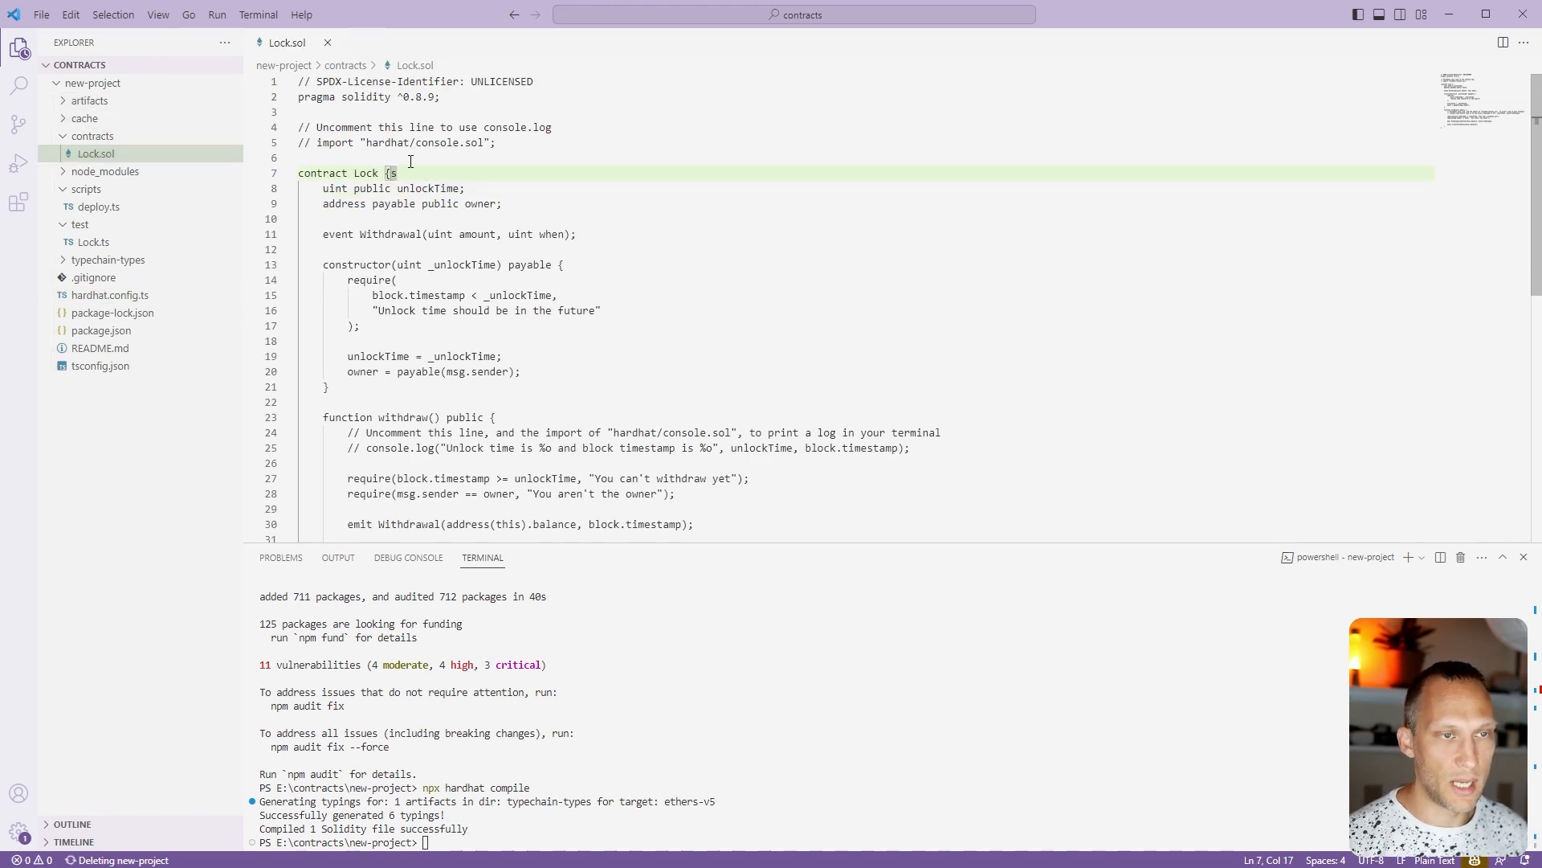
click(599, 780)
key(Up)
key(Return)
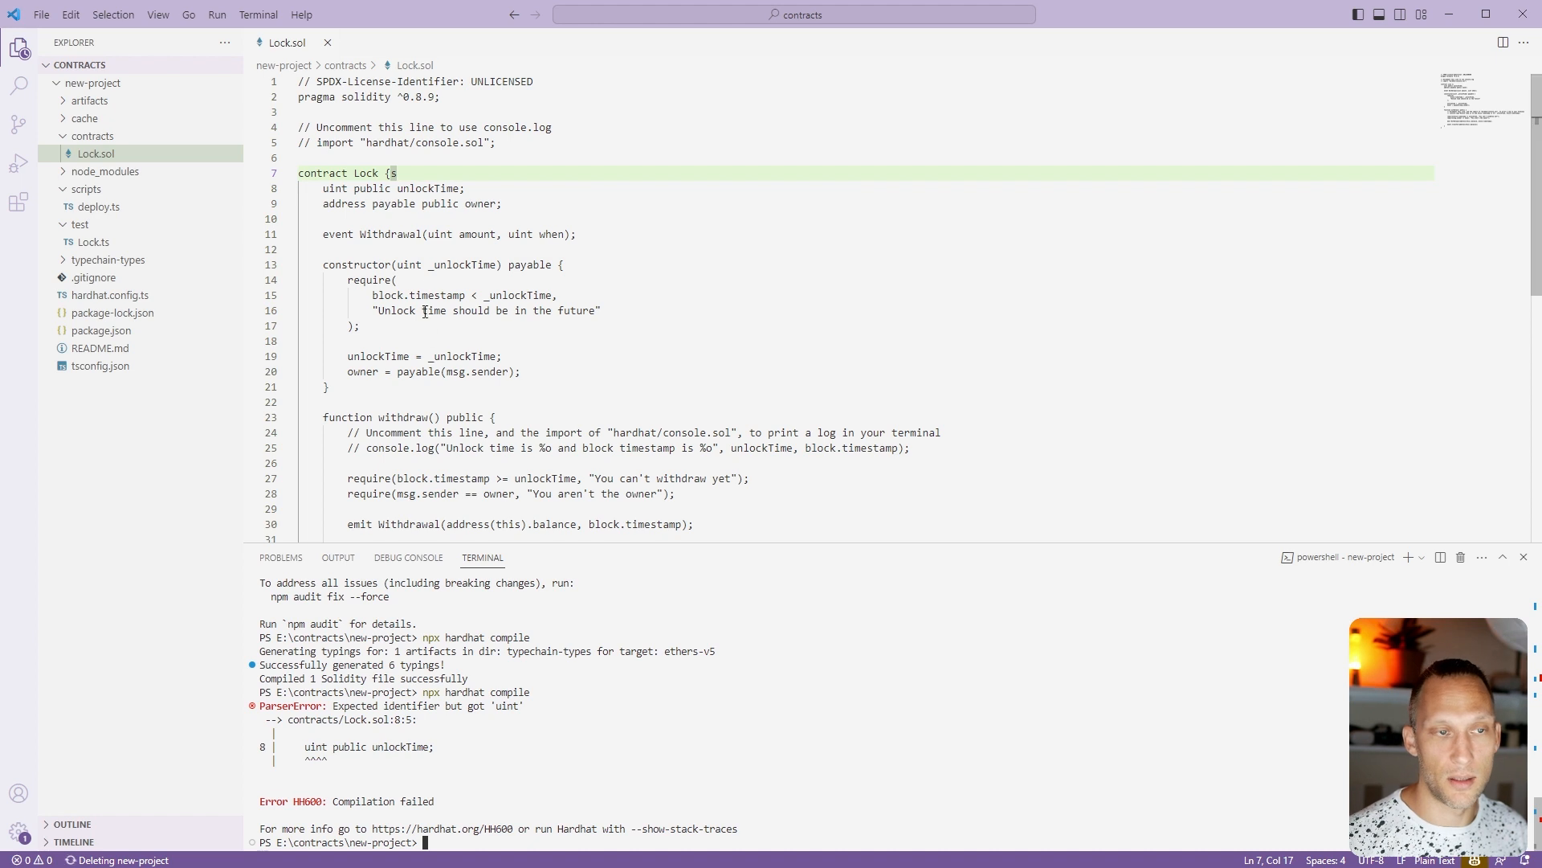
Remove the stray character from the Lock contract declaration and return to the terminal for npx hardhat test
click(413, 176)
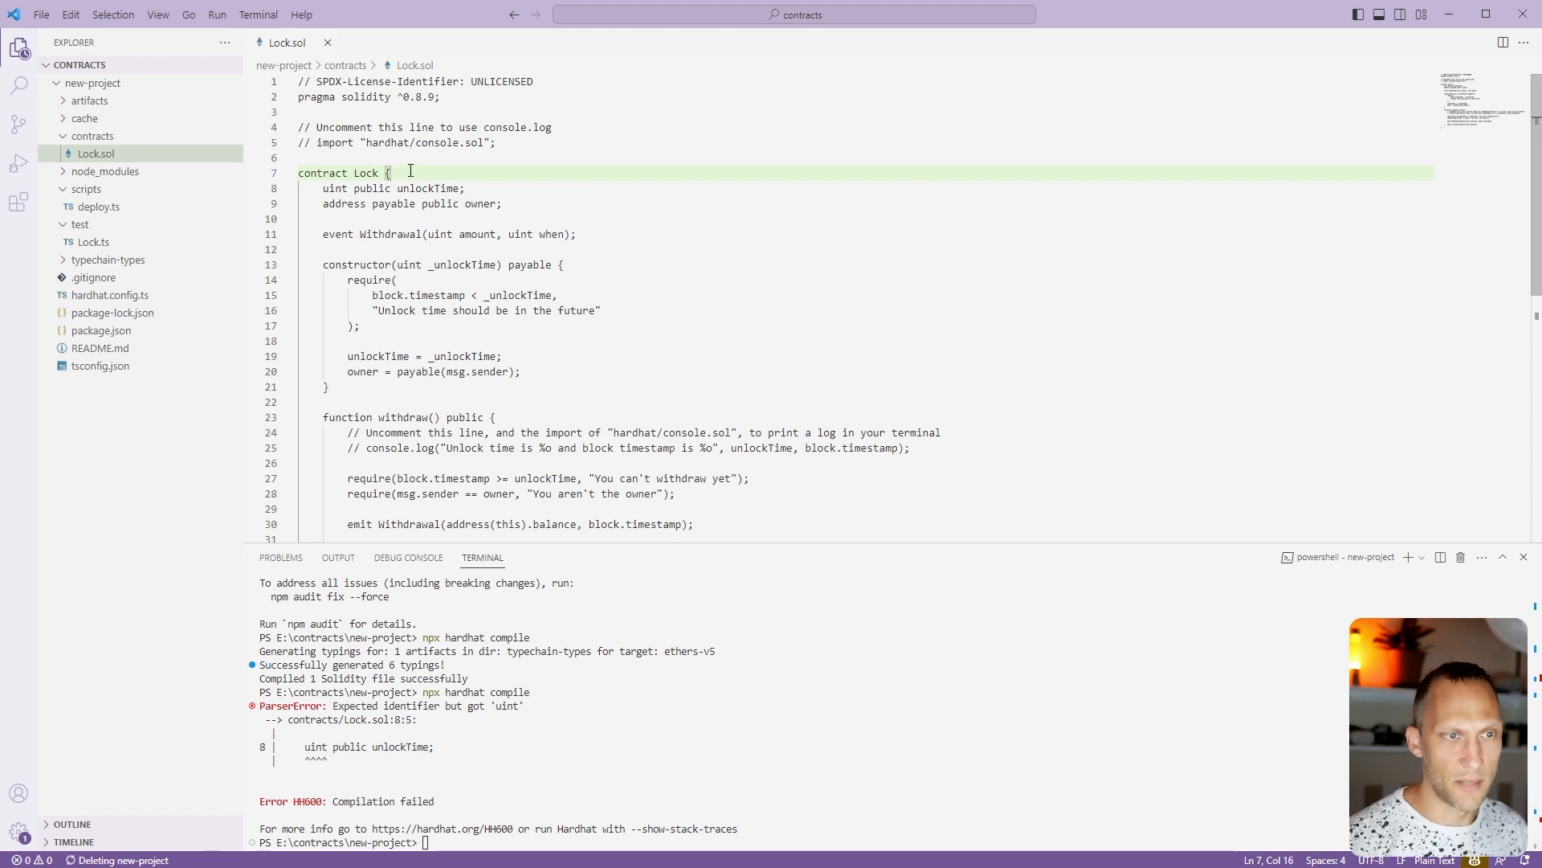
click(424, 683)
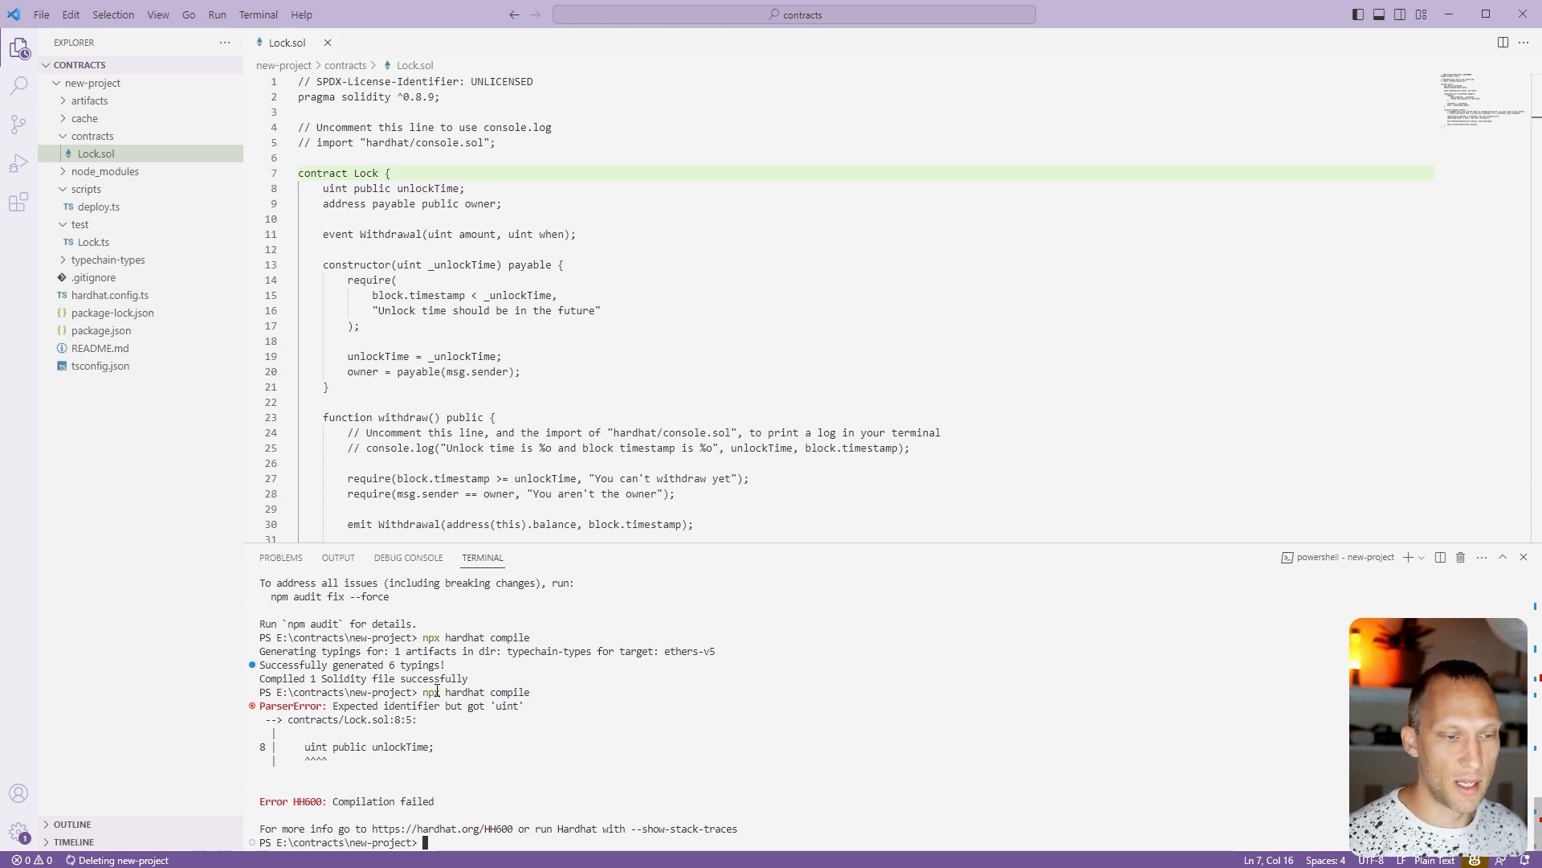
text(npx hardhat test)
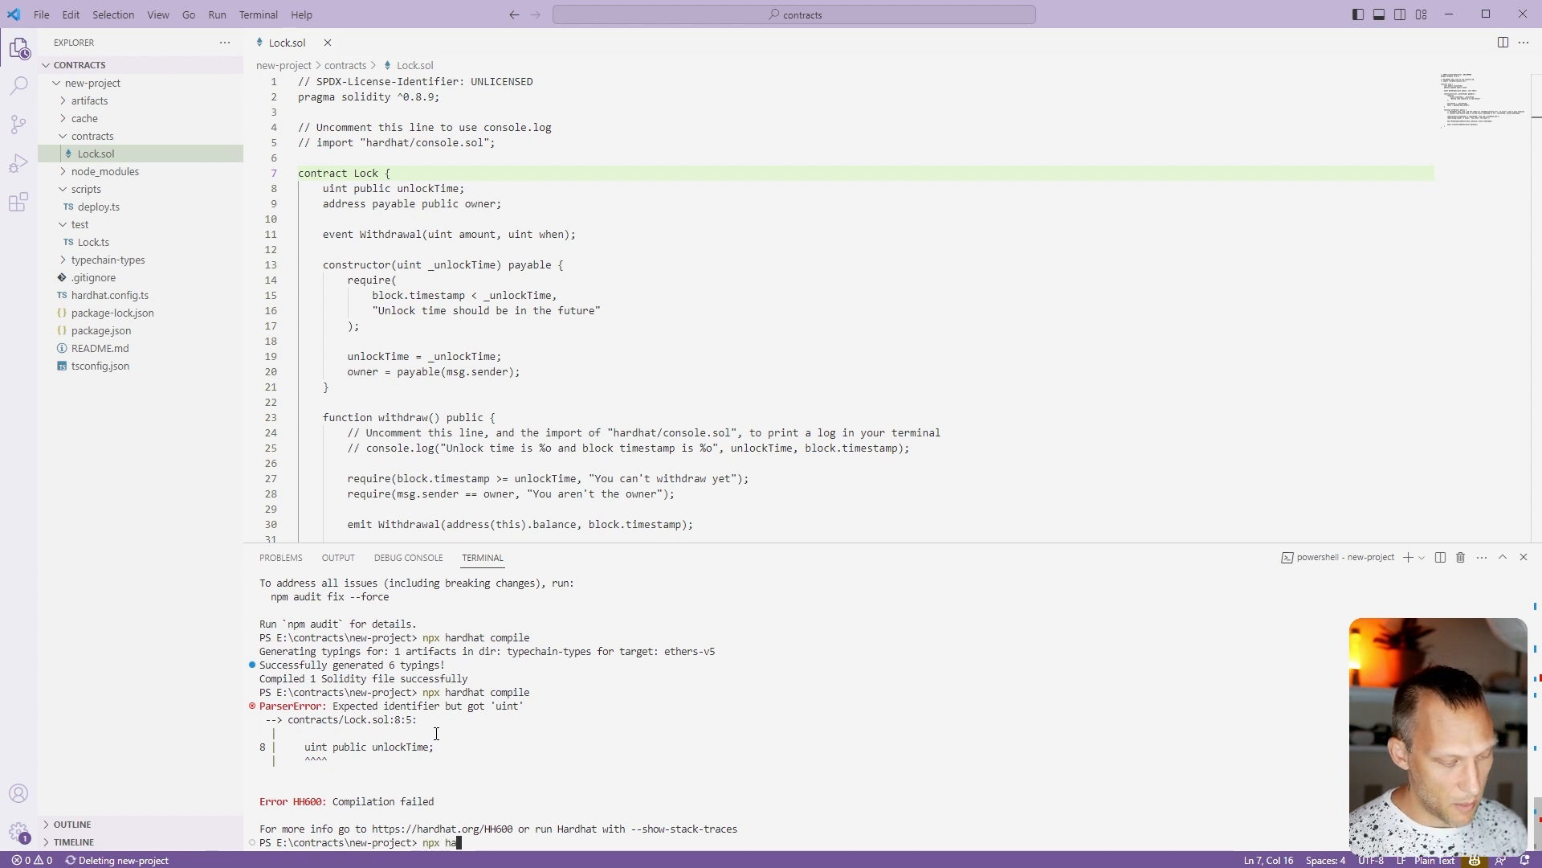
Run npx hardhat test so all 9 Lock tests pass and review the Deployment test in Lock.ts
key(Return)
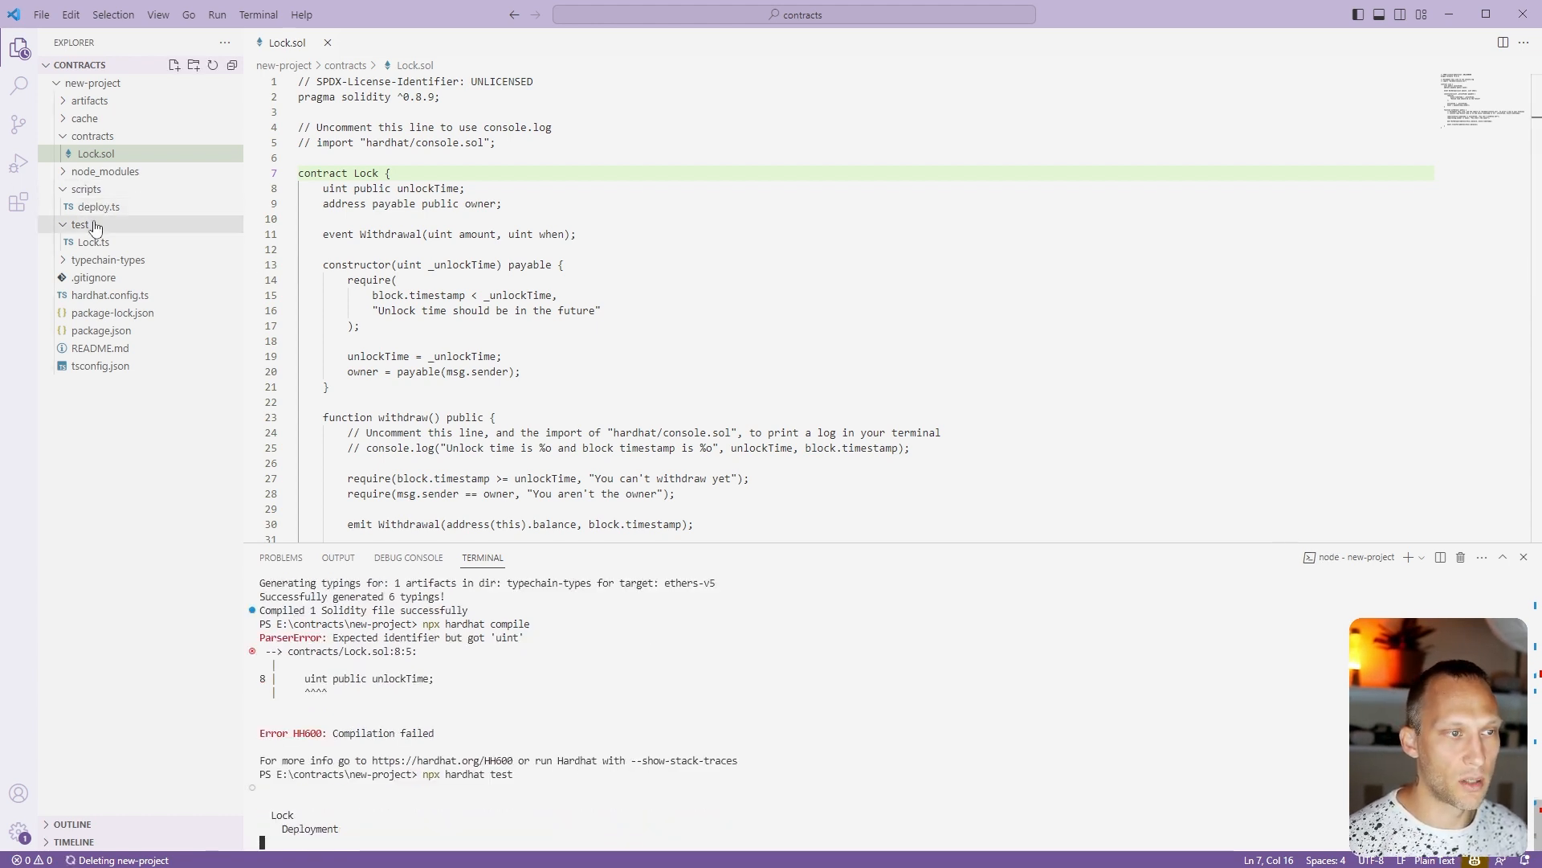
click(92, 241)
scroll(723, 302, down, 4)
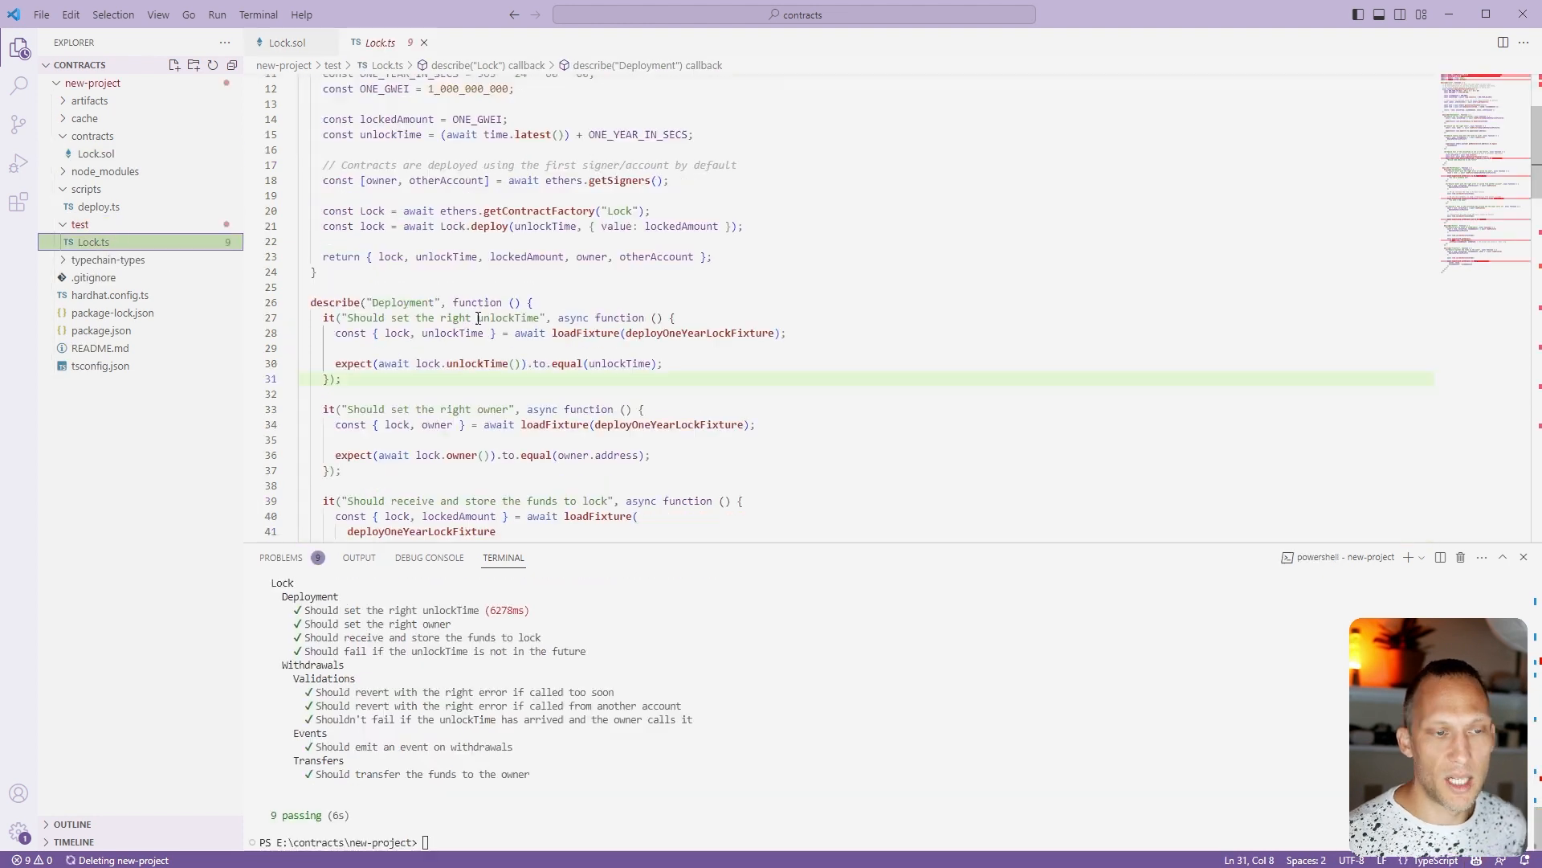
drag(310, 301, 453, 302)
drag(343, 317, 430, 316)
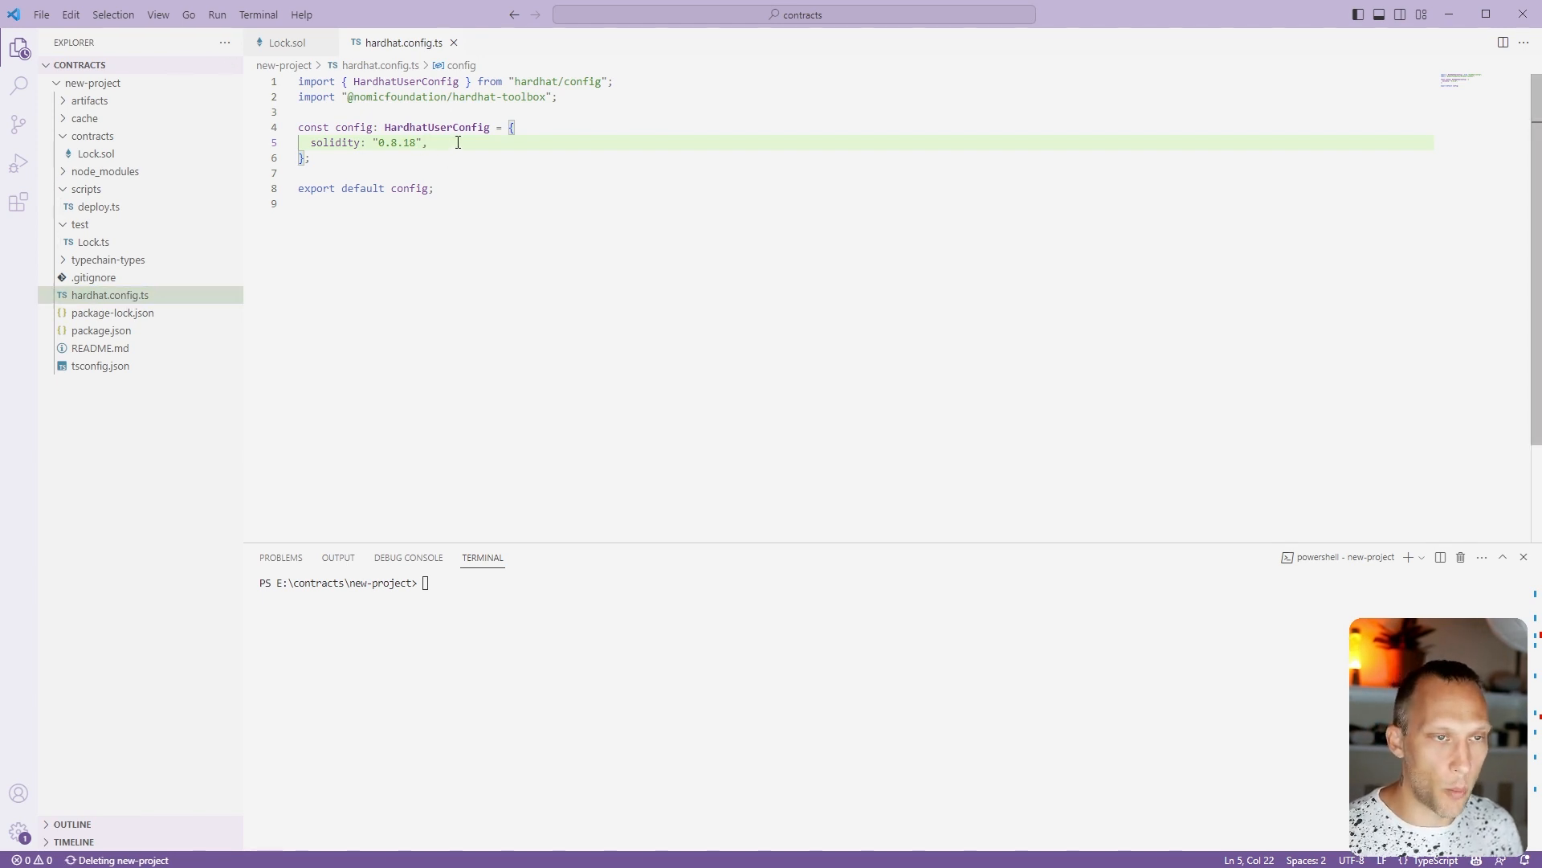
Add networks { eosevm_testnet: { url, accounts: [process.env.PRIVATE_KEY] } } after the solidity setting
key(Return)
key(Return)
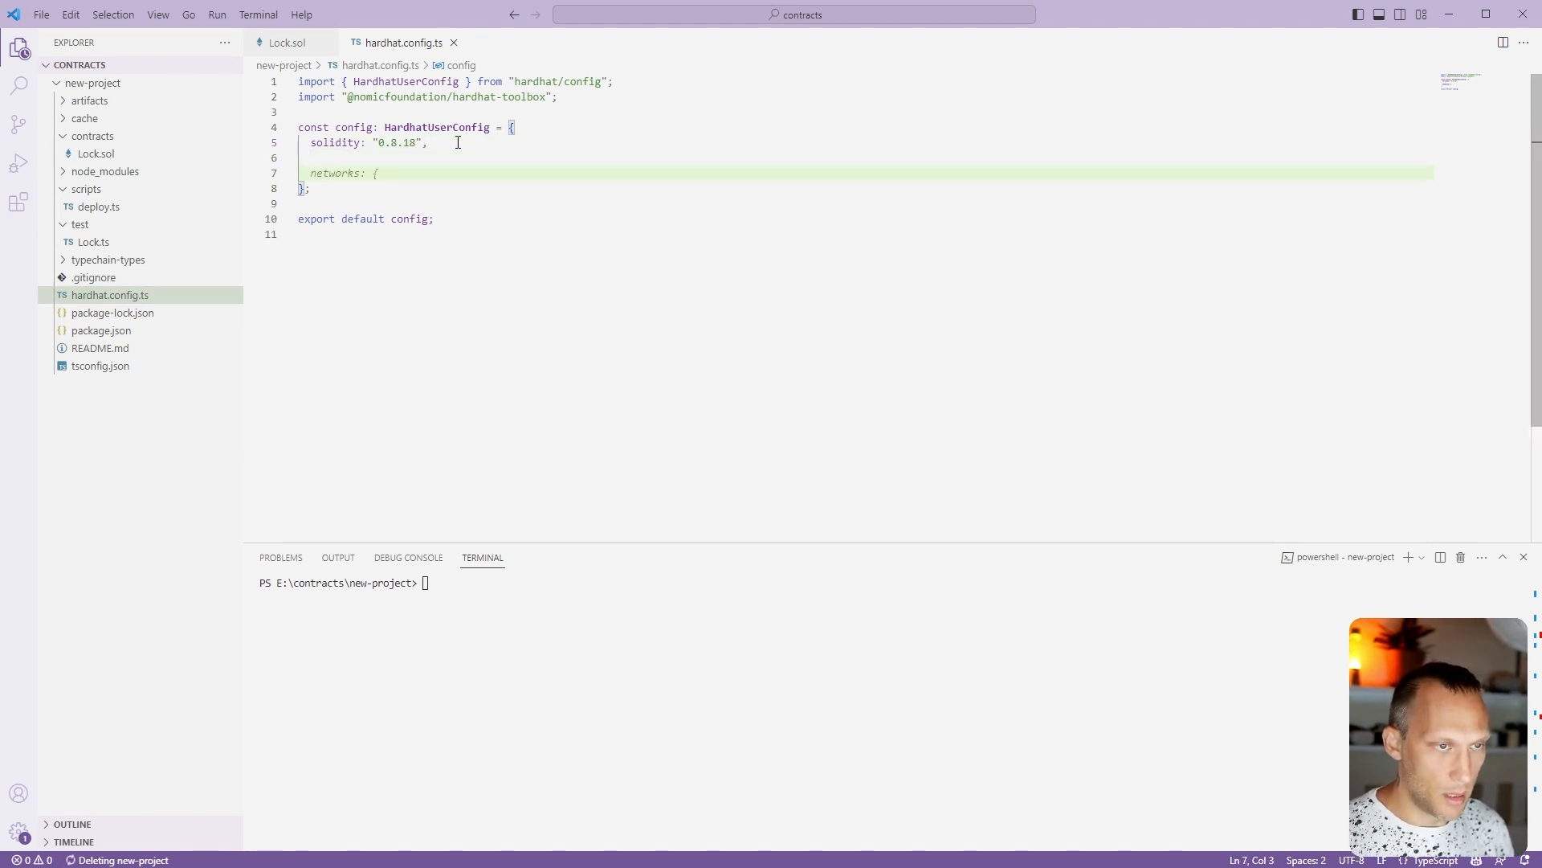
text(networks)
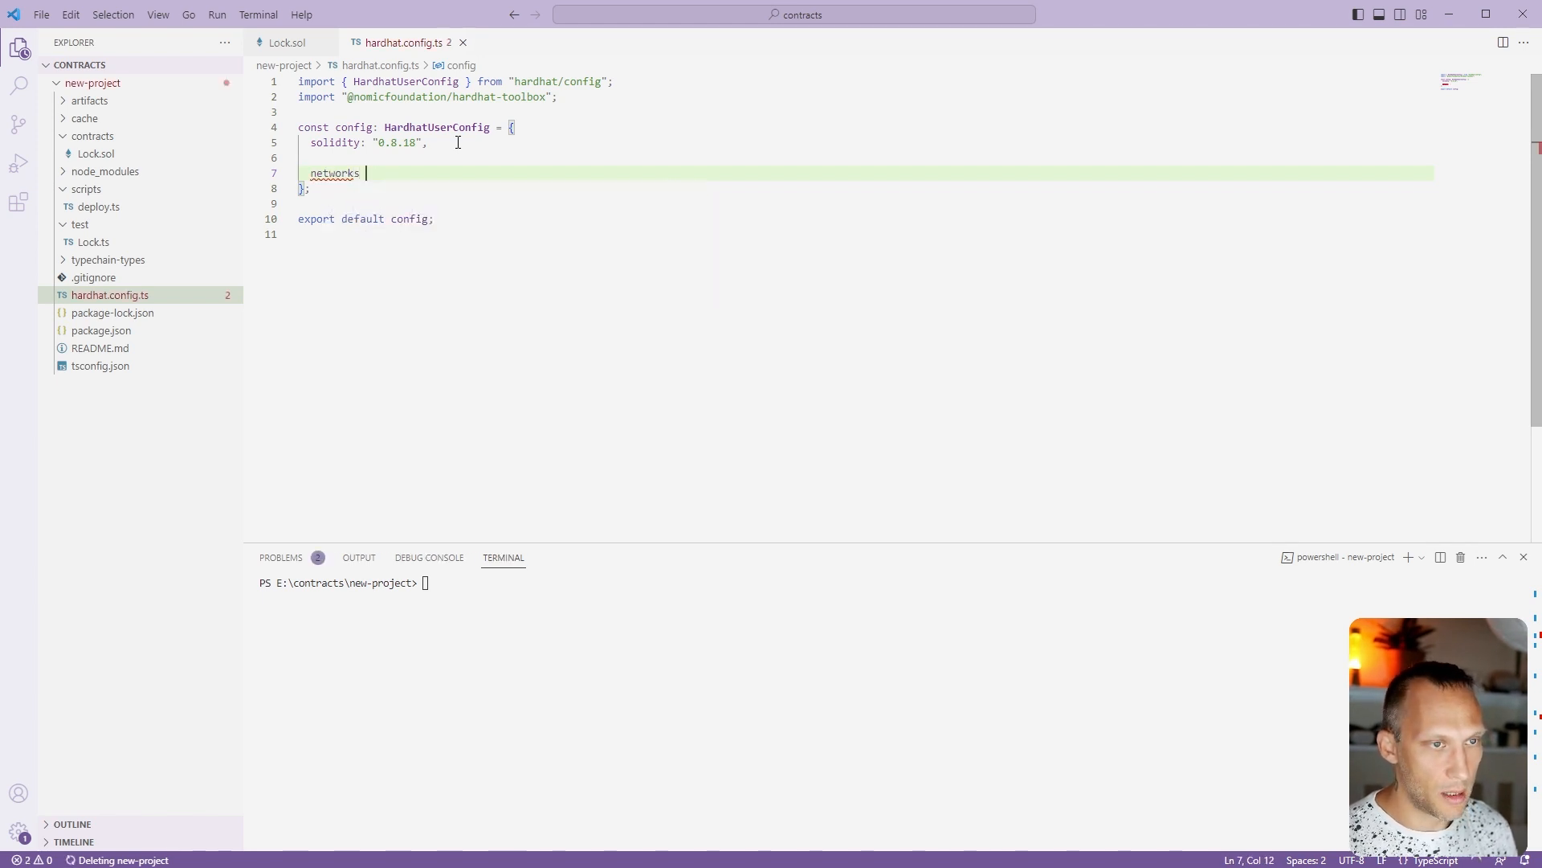
text(: {)
key(Return)
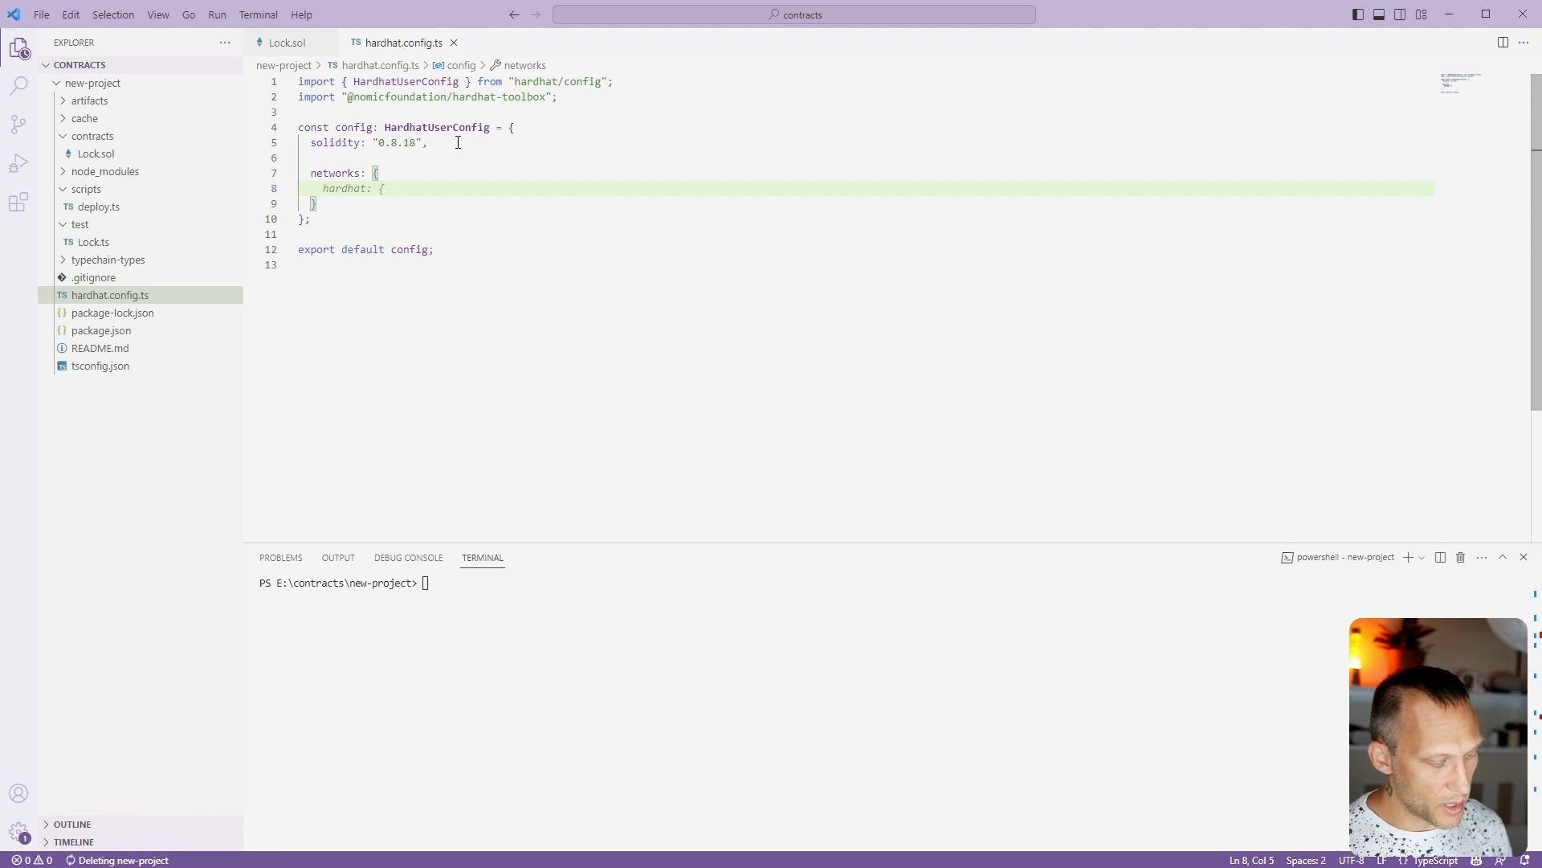
text(goseva)
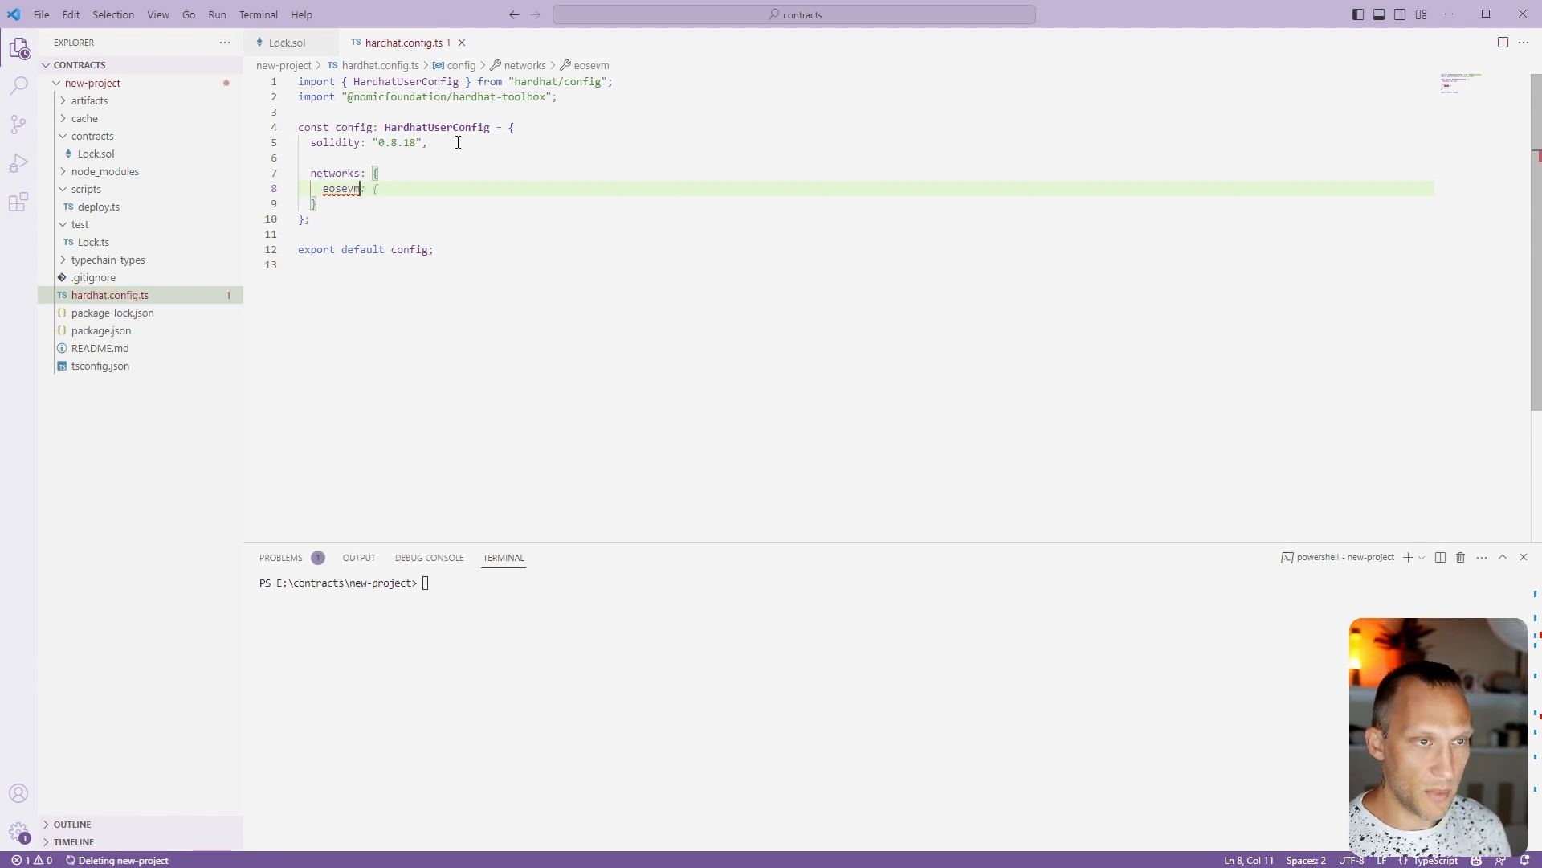
text(: {)
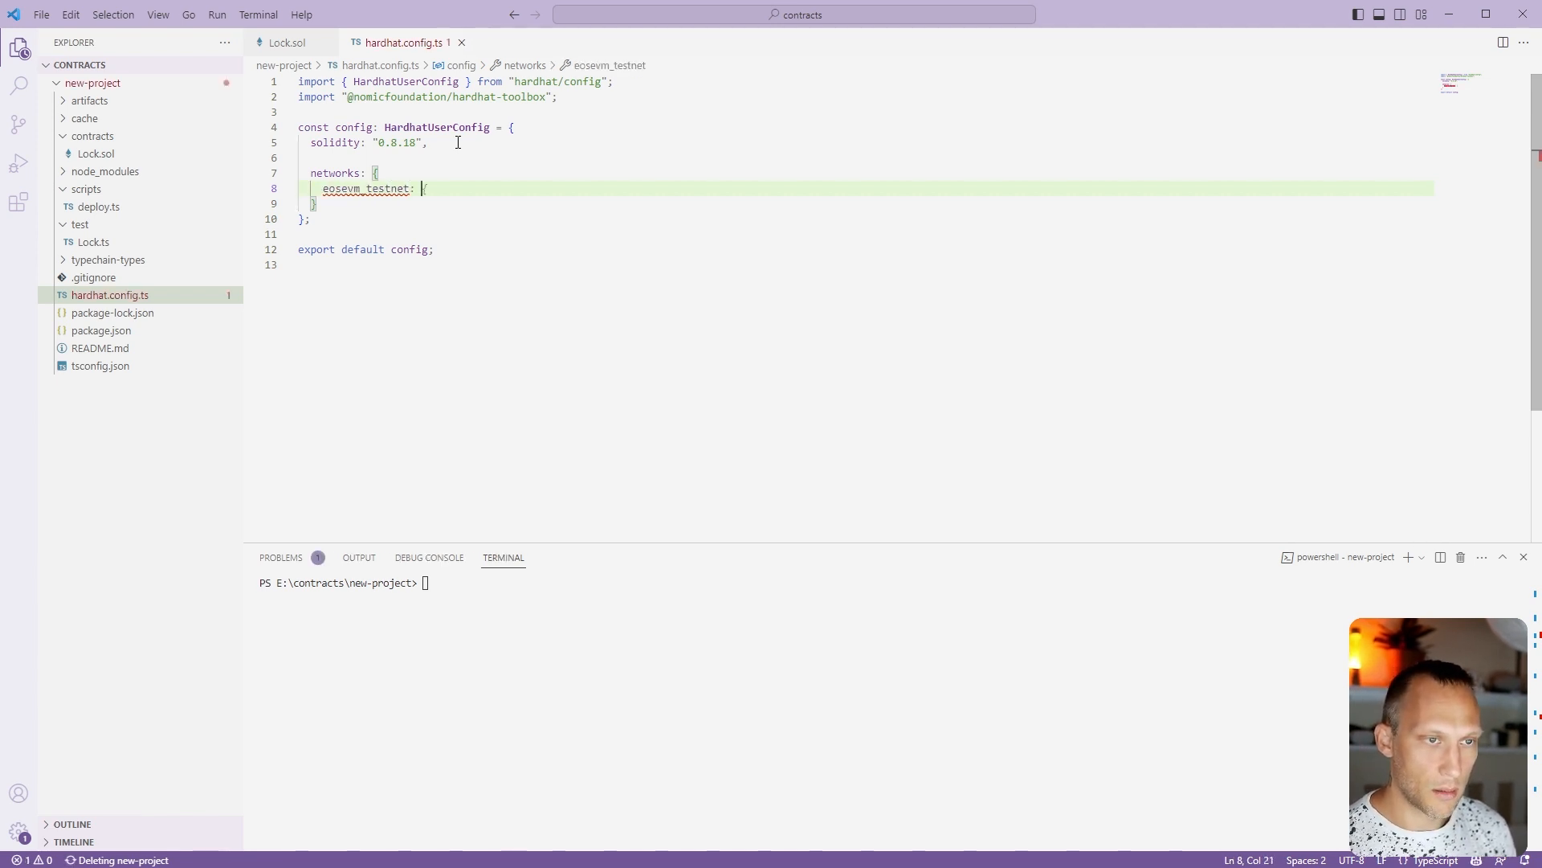
key(Return)
text(url: )
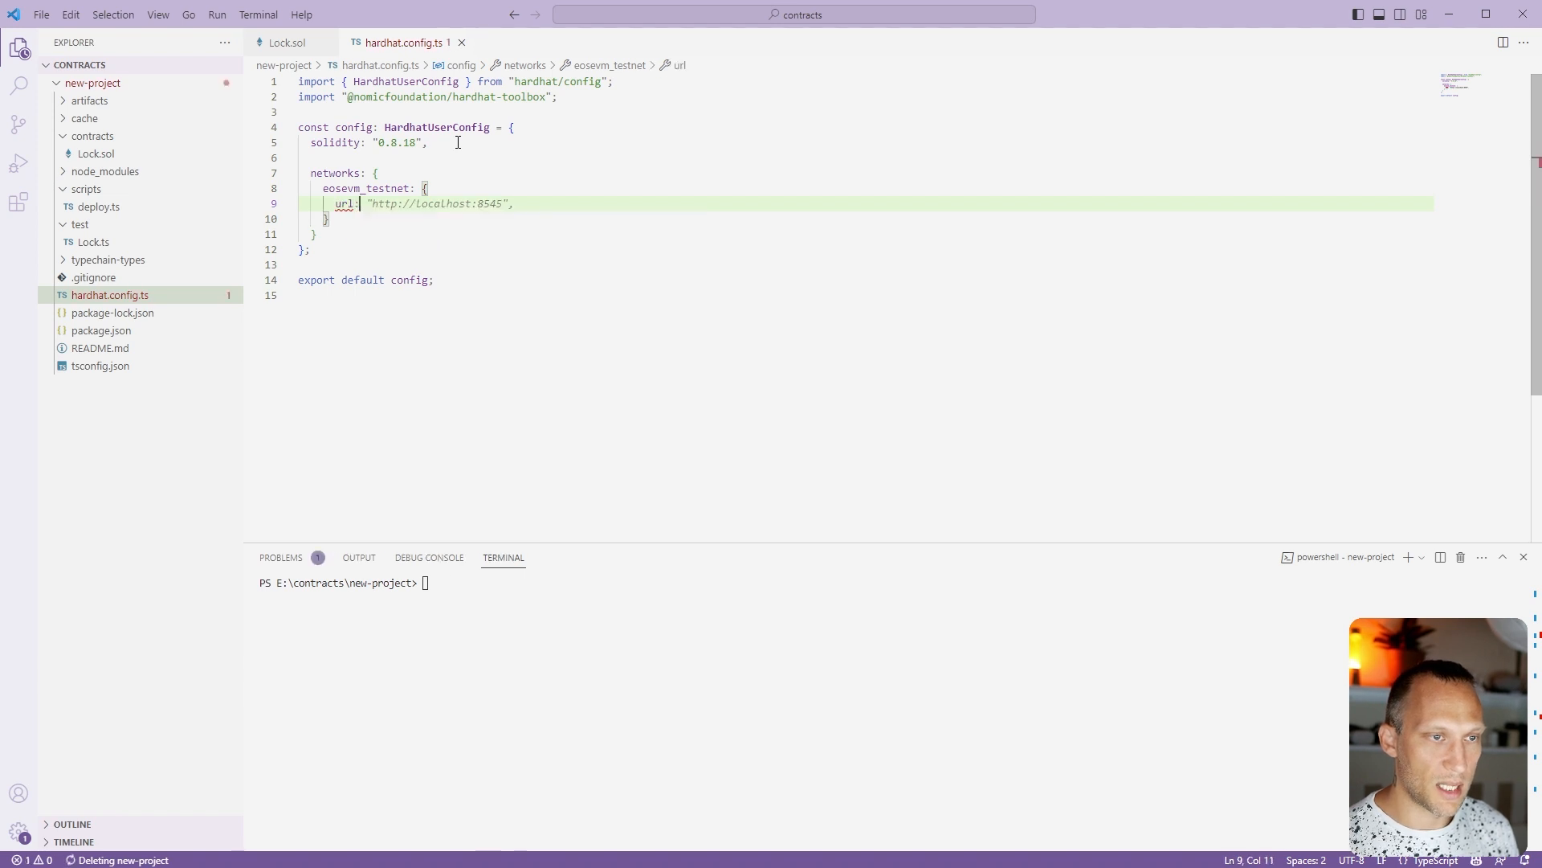
text("https://api.testnet.evm.eosnetwork.com")
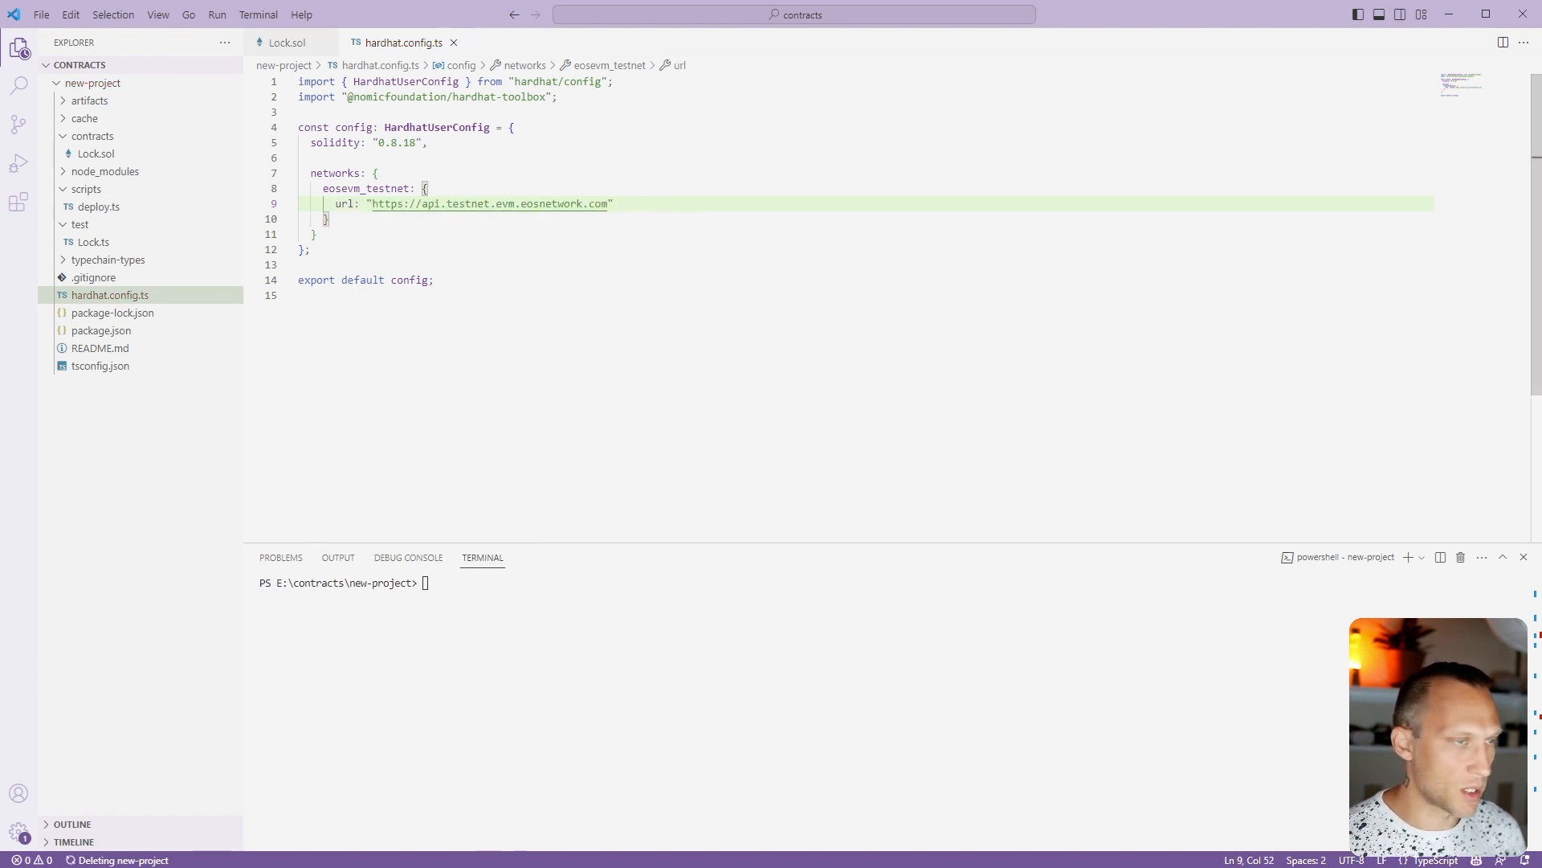
text(,)
key(Return)
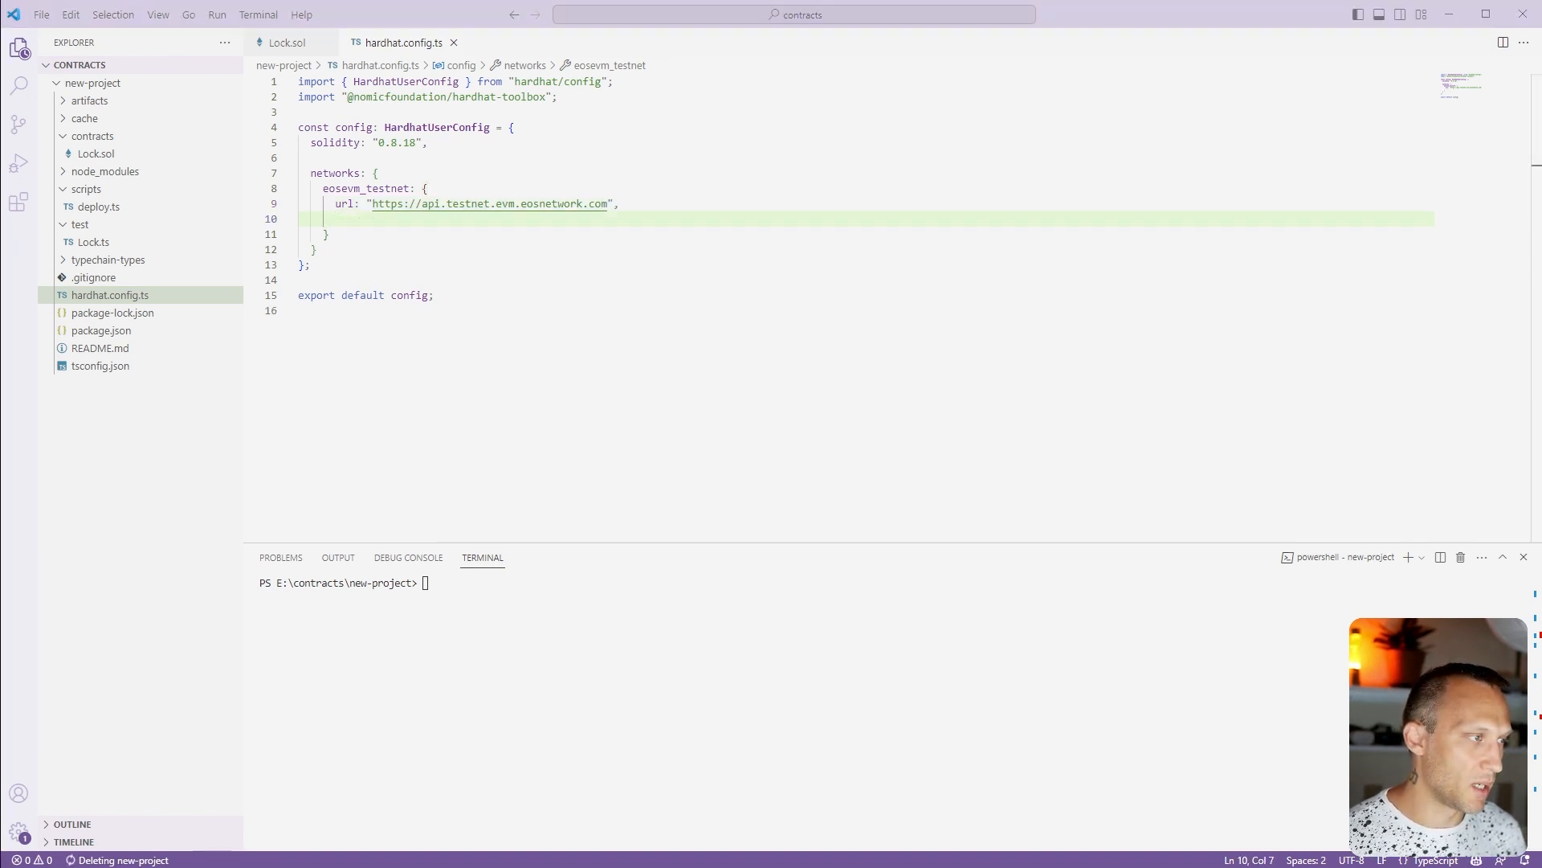
click(347, 220)
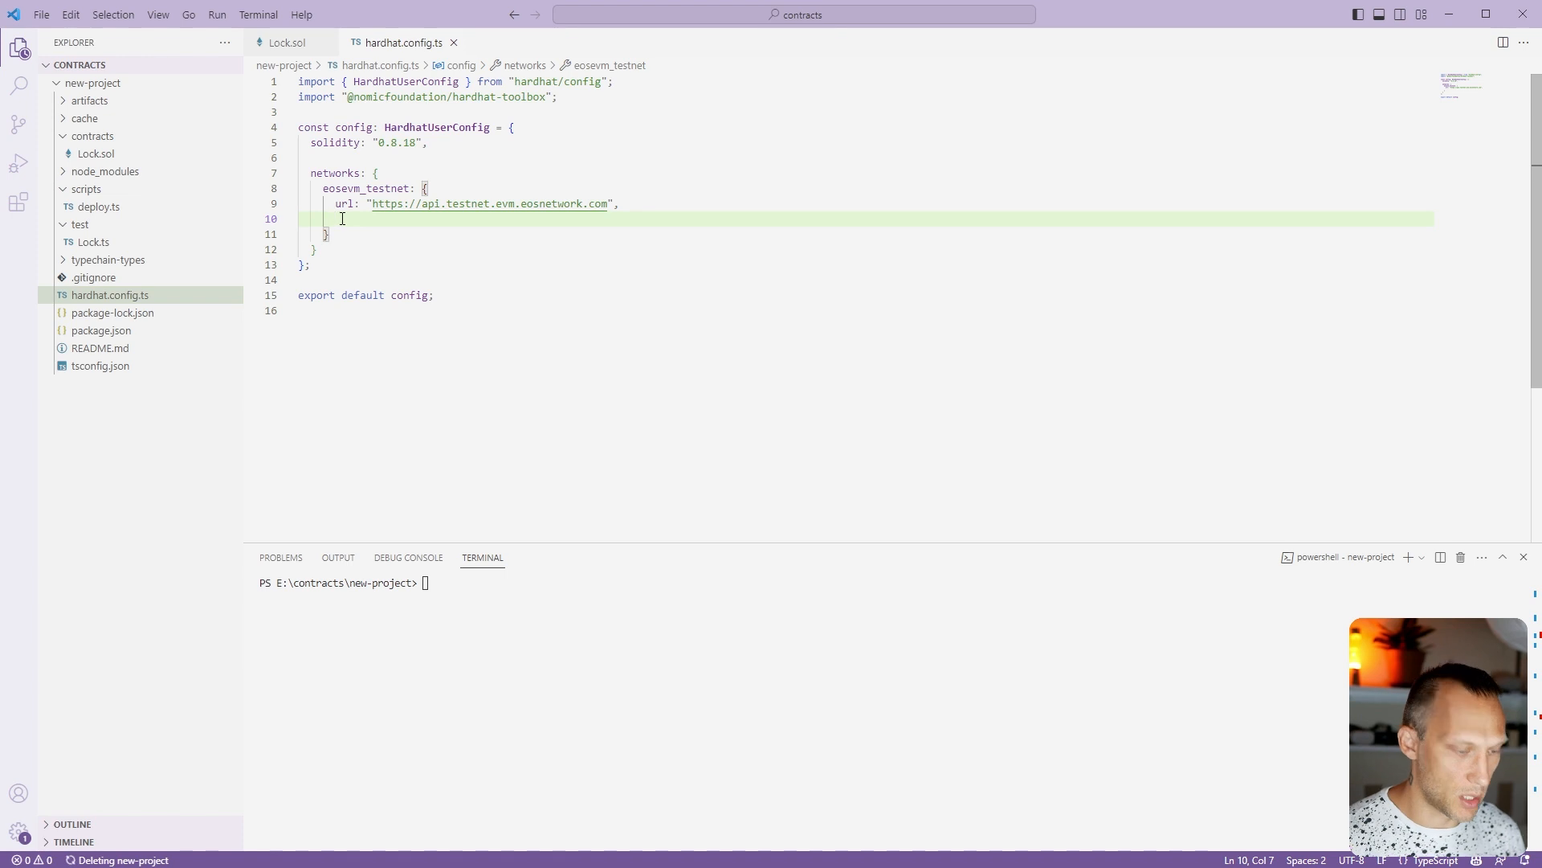
text(accounts:[])
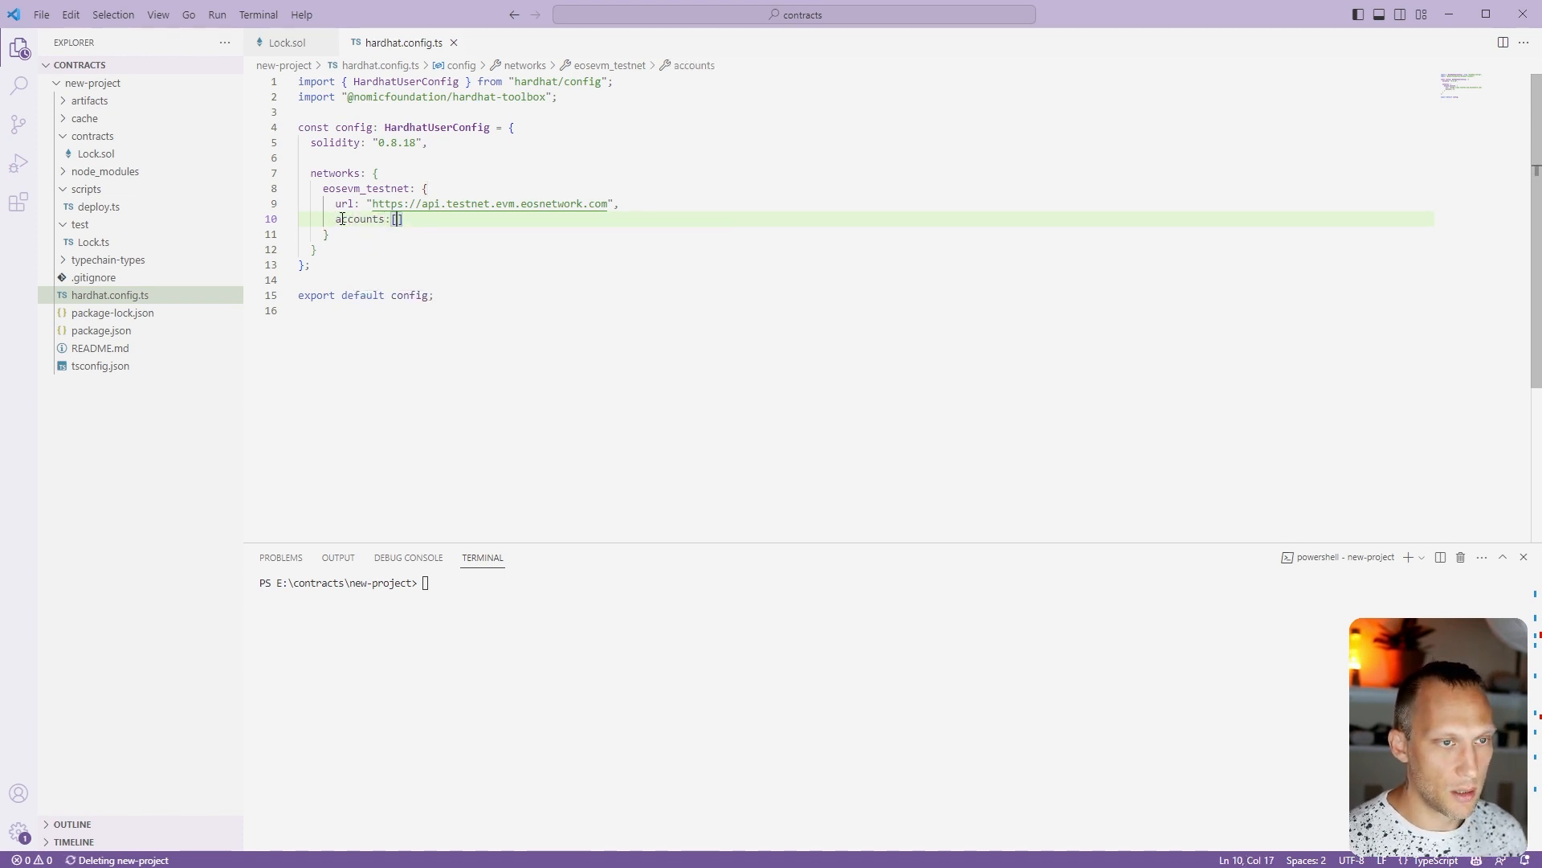
text(process.env)
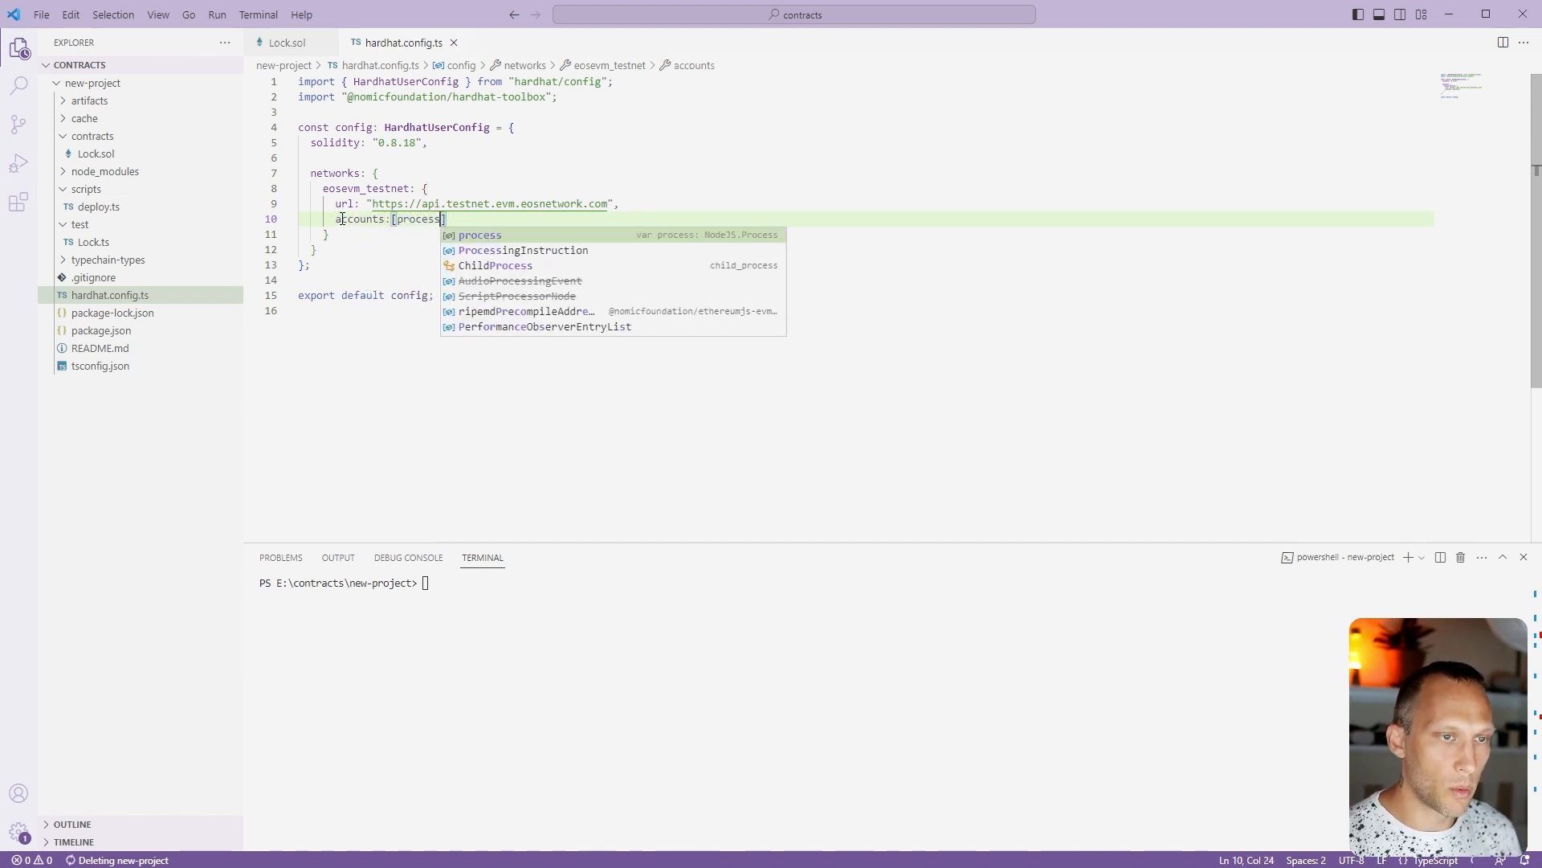
text(.PRIVATE_)
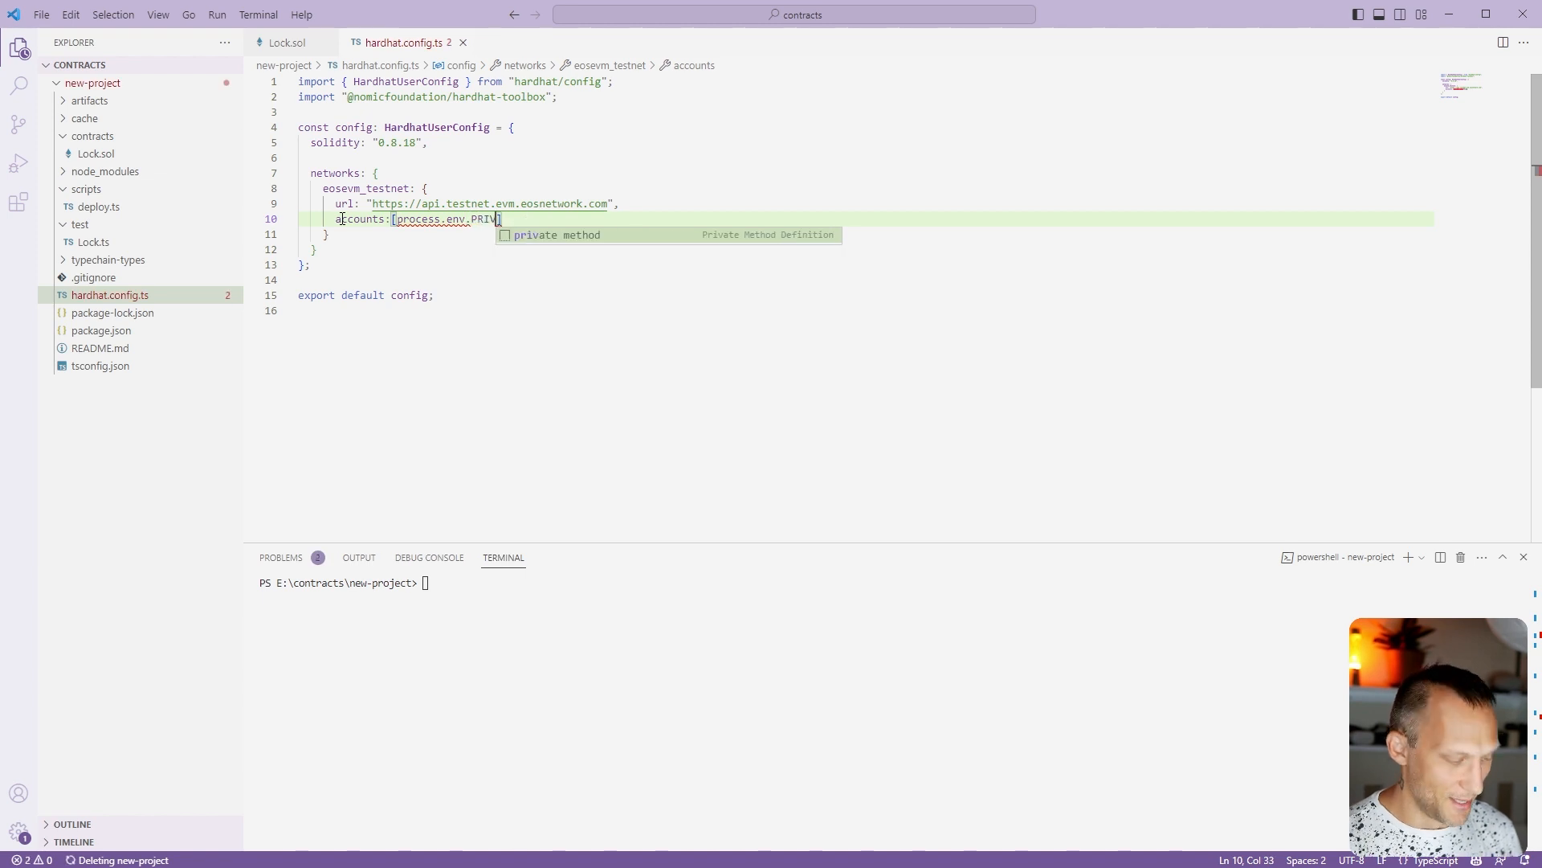
text(KEY,)
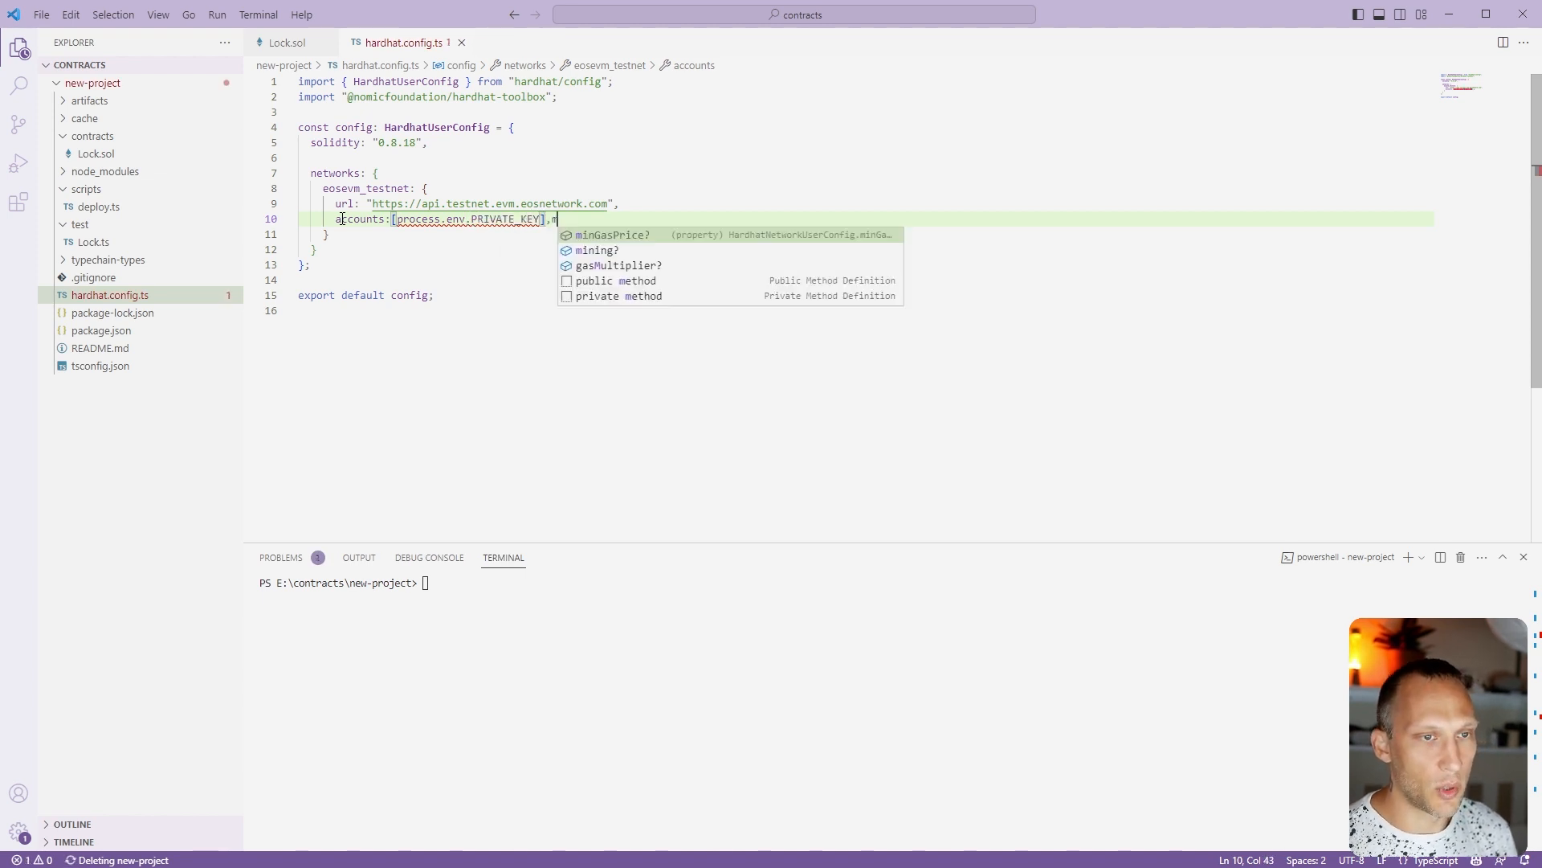
Insert require('dotenv').config(); as the first line of hardhat.config.ts
click(576, 96)
key(Home)
key(ctrl+shift+Return)
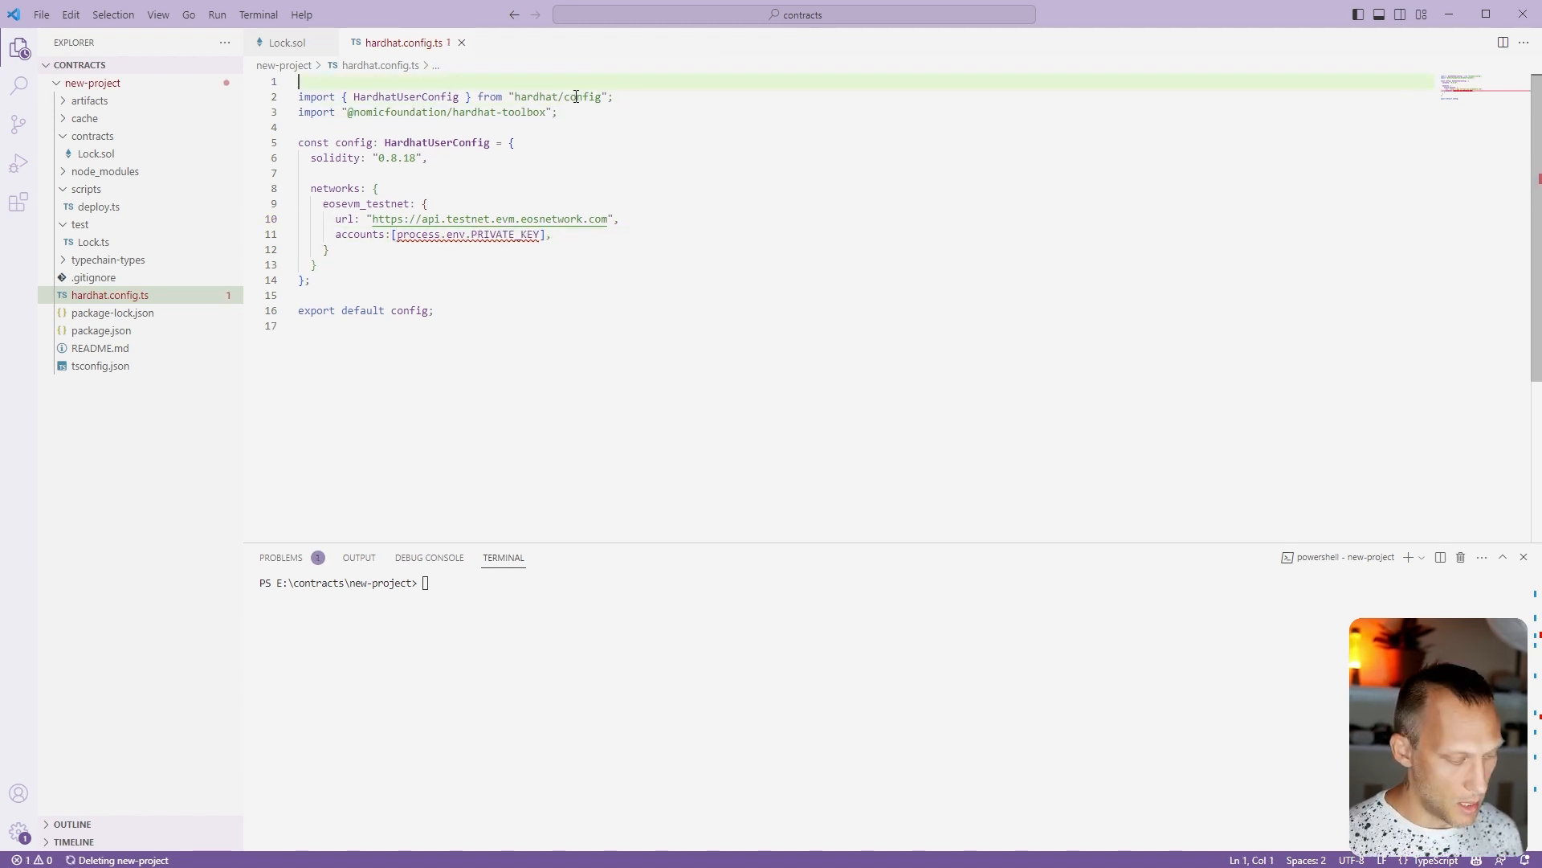
text(require(')
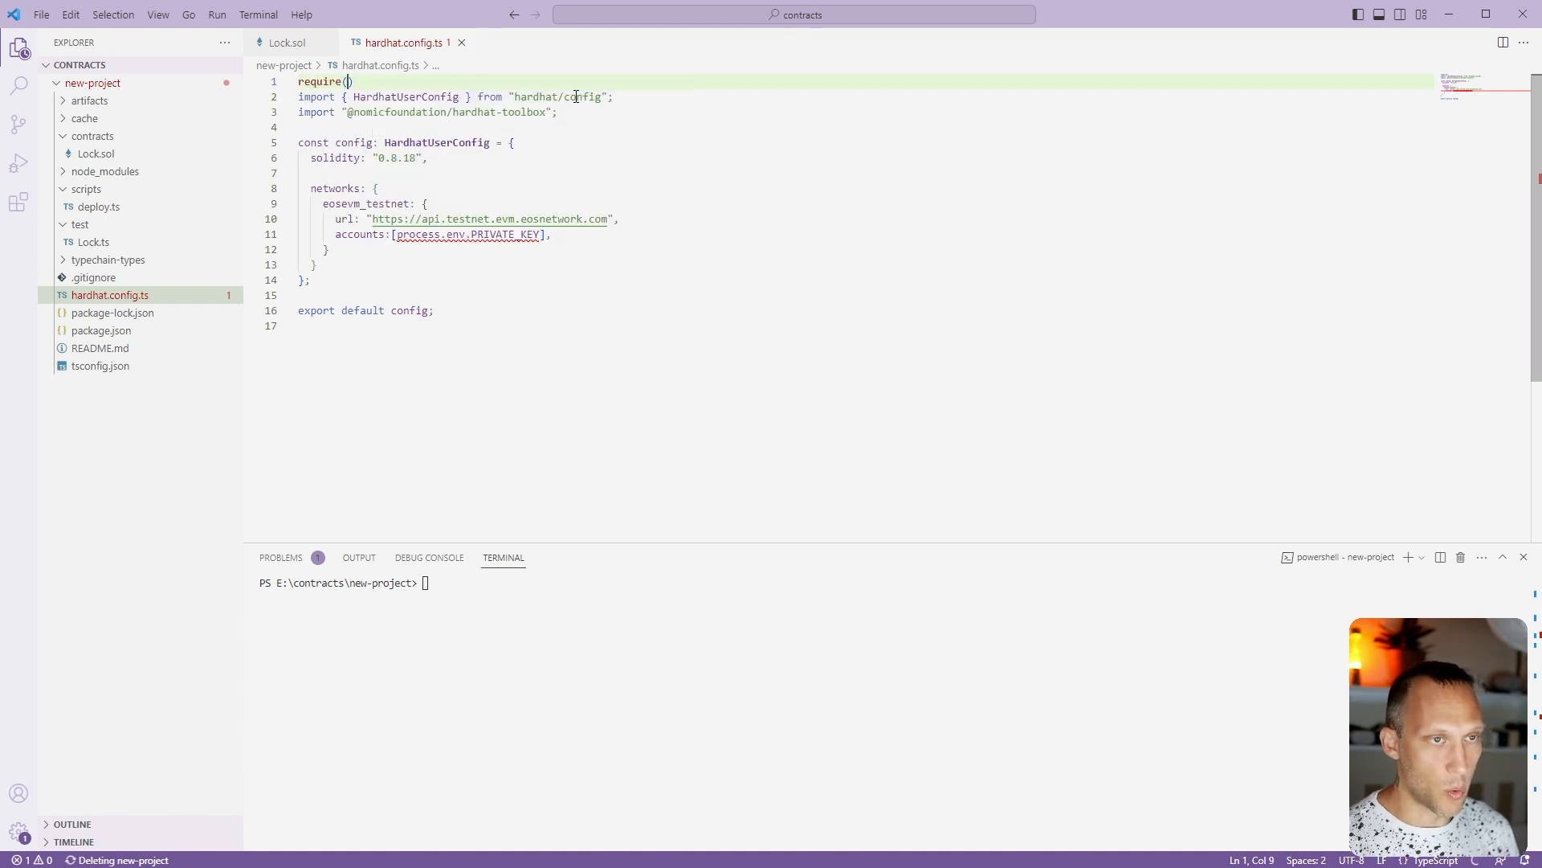
text(dotenv)
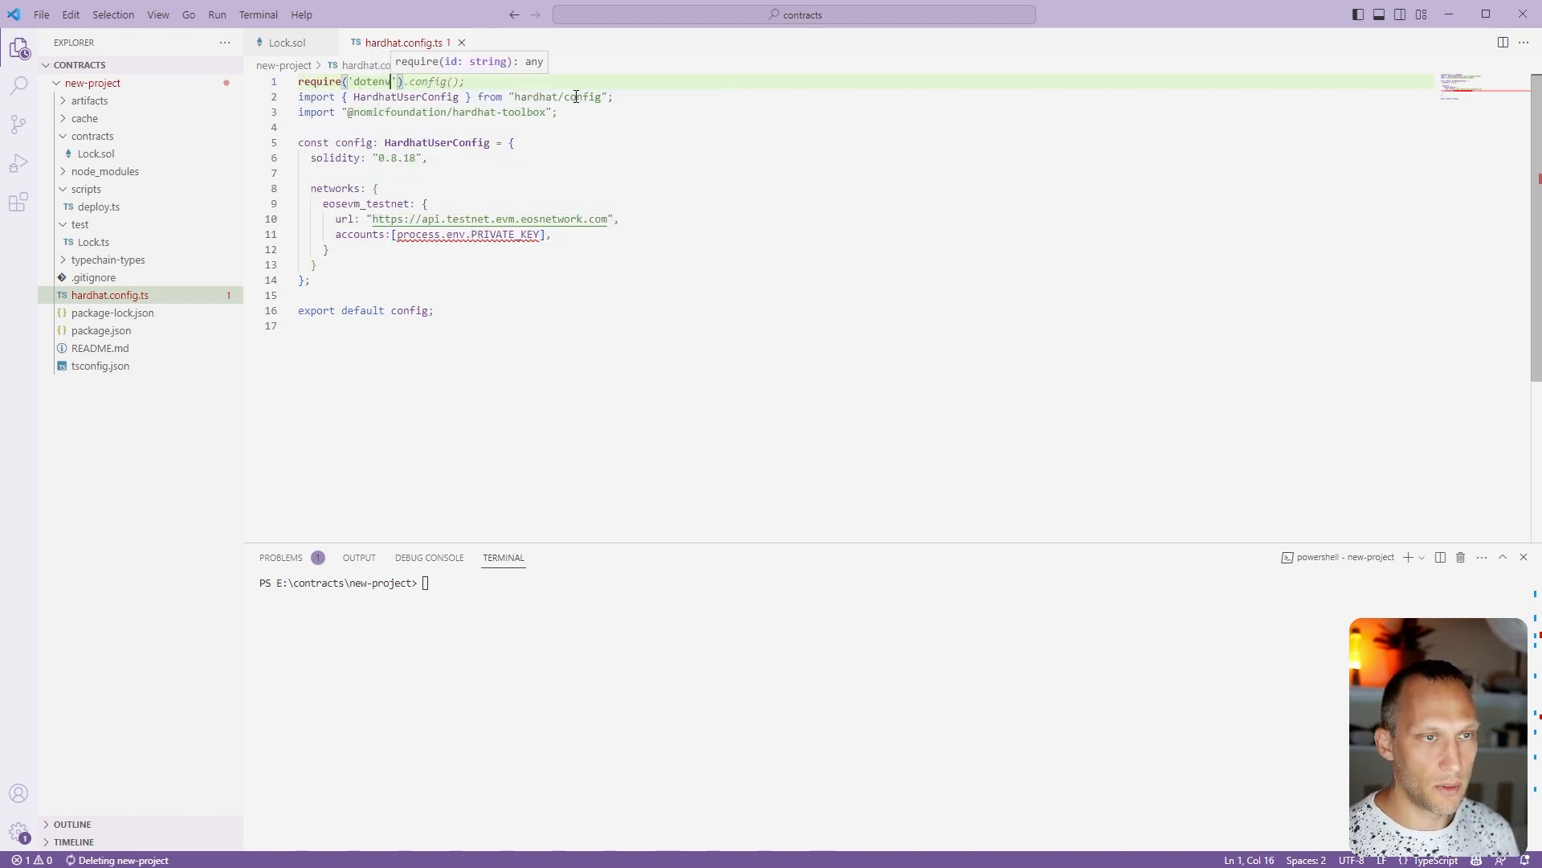
key(Tab)
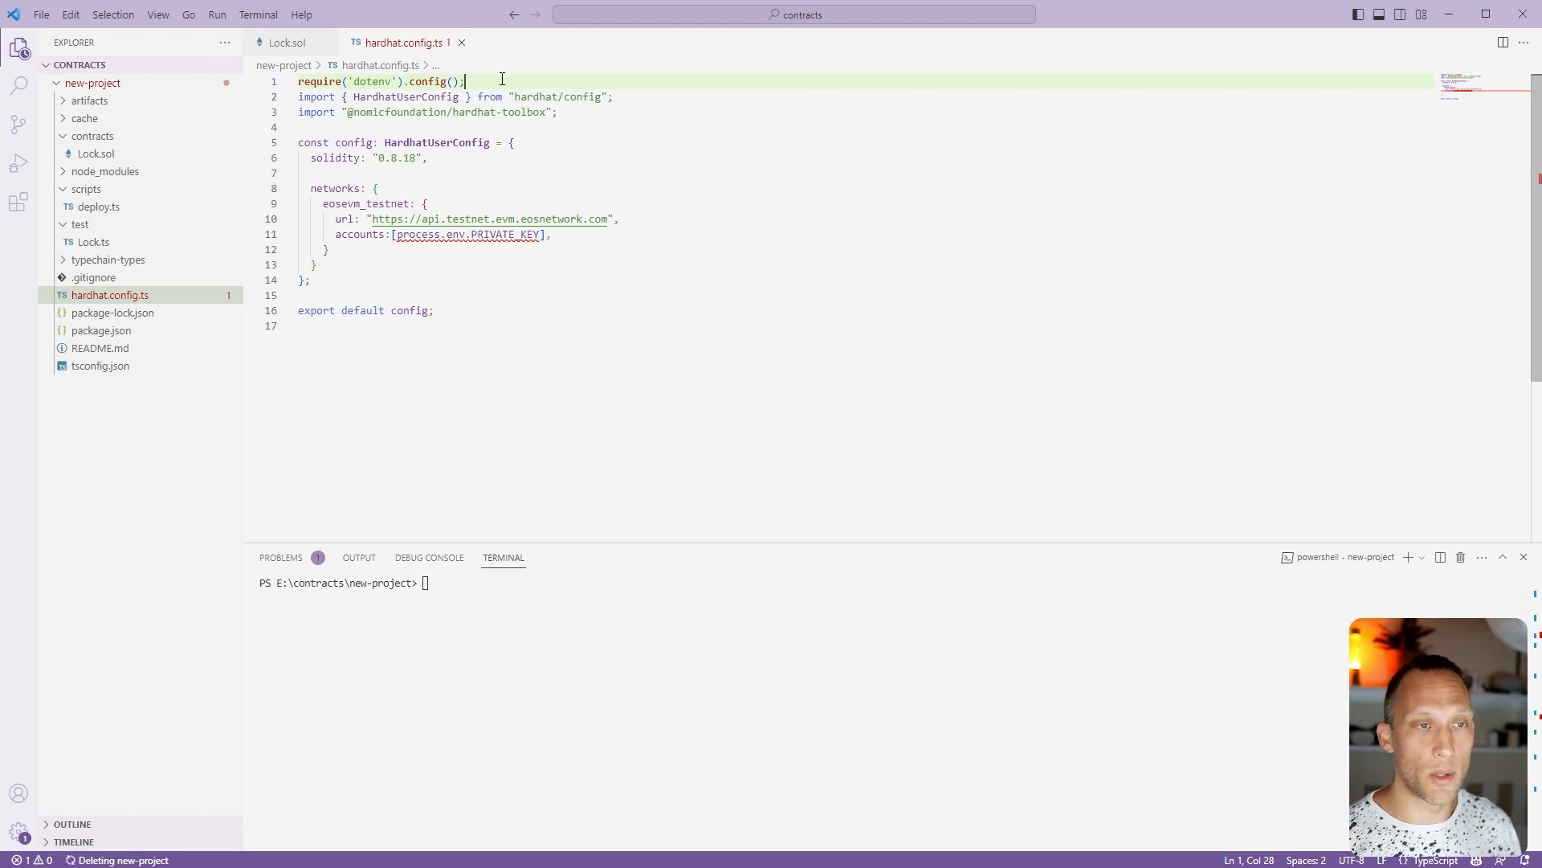
double_click(371, 81)
click(496, 312)
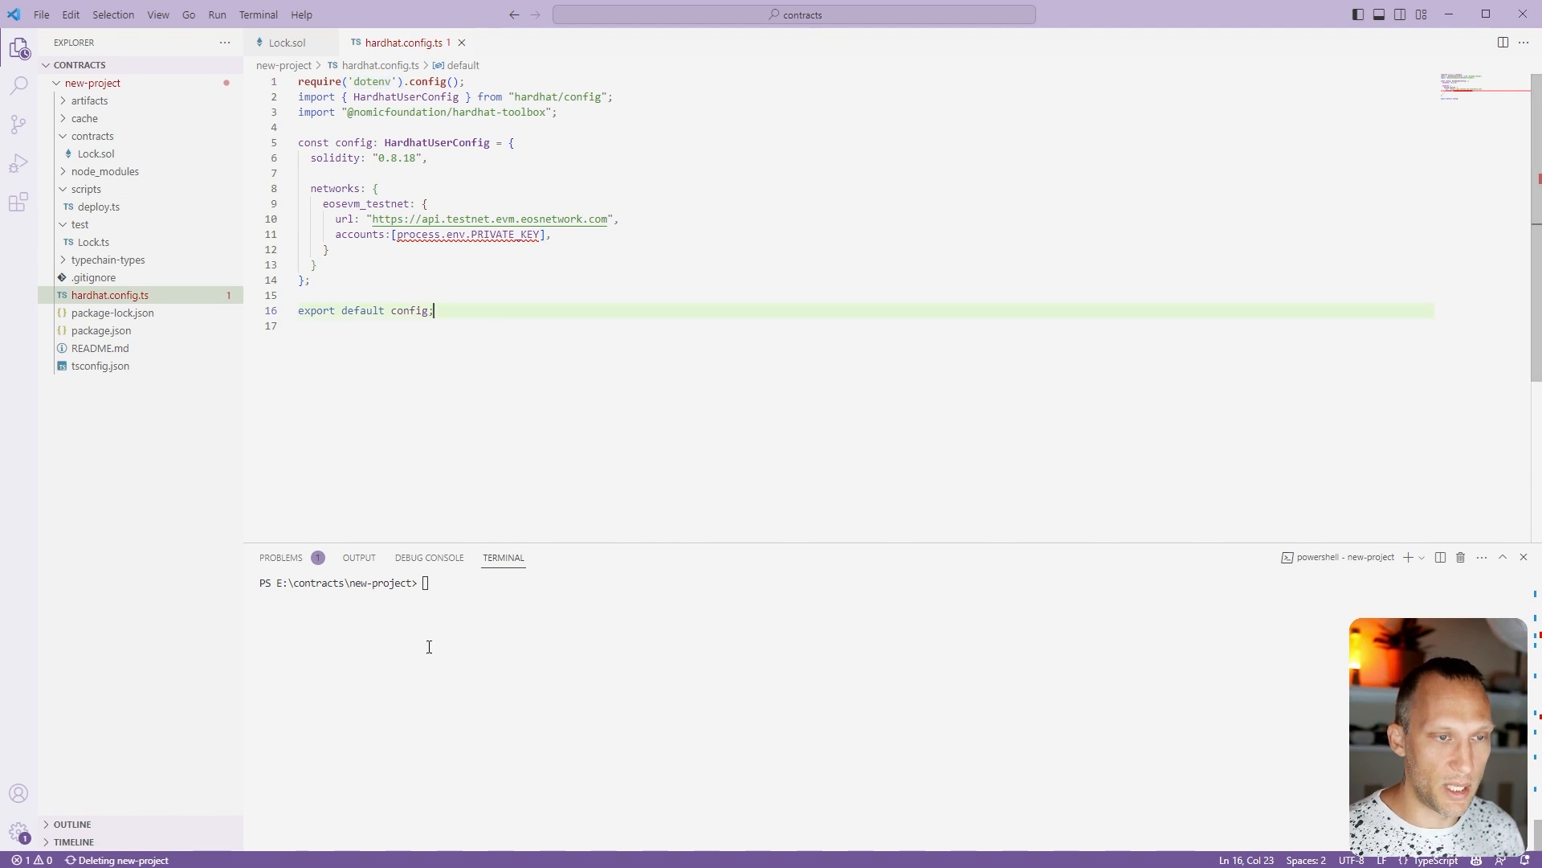
click(430, 646)
text(npm i -S)
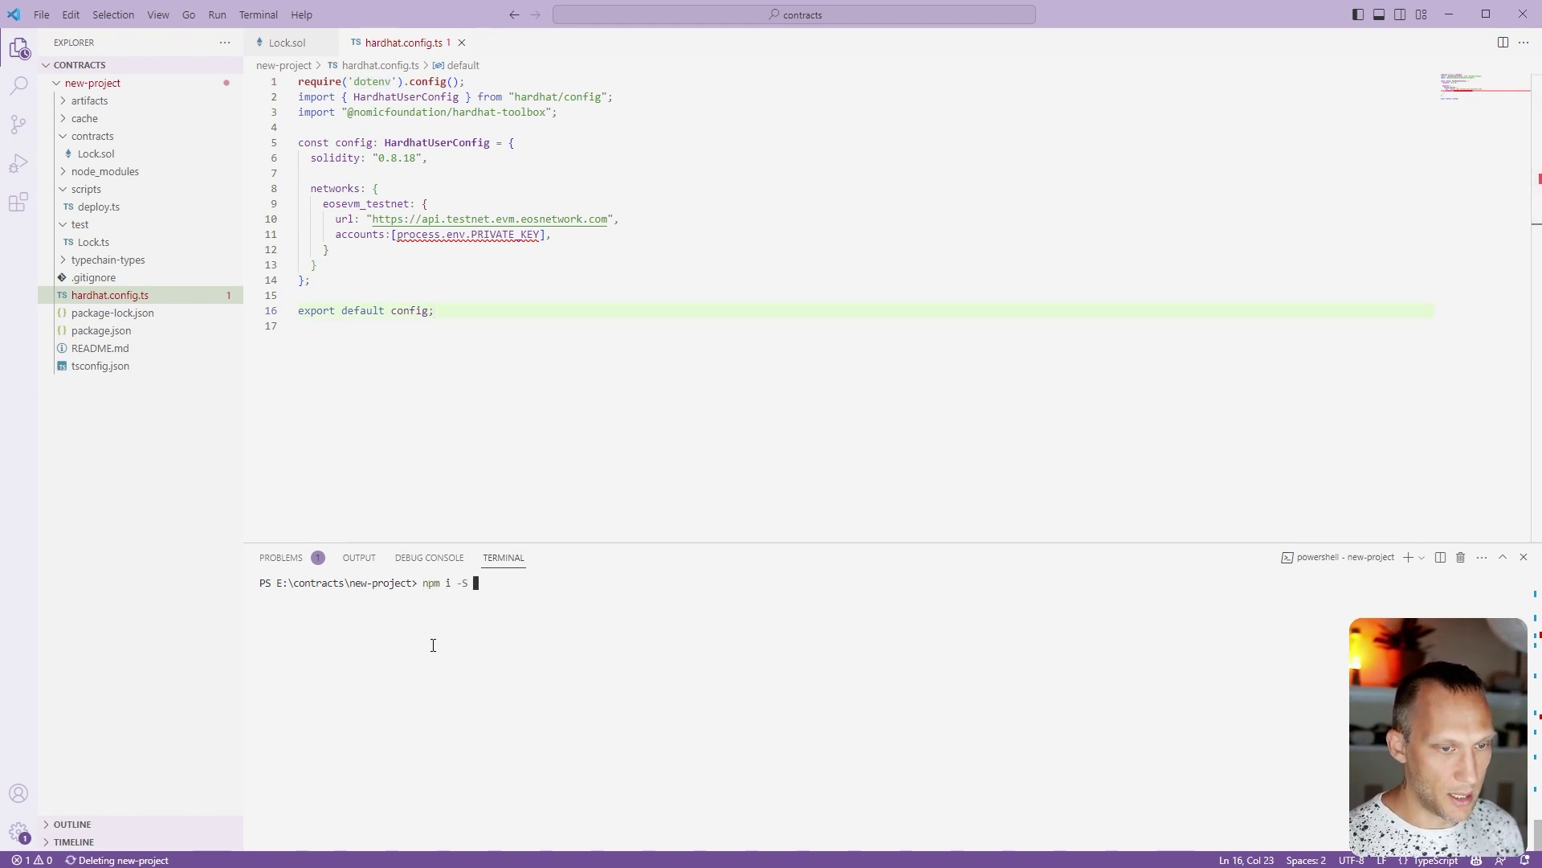
Install dotenv 16.0.3 as a dependency, confirm it in package.json, and start a new file in new-project
key(BackSpace)
text(-save do)
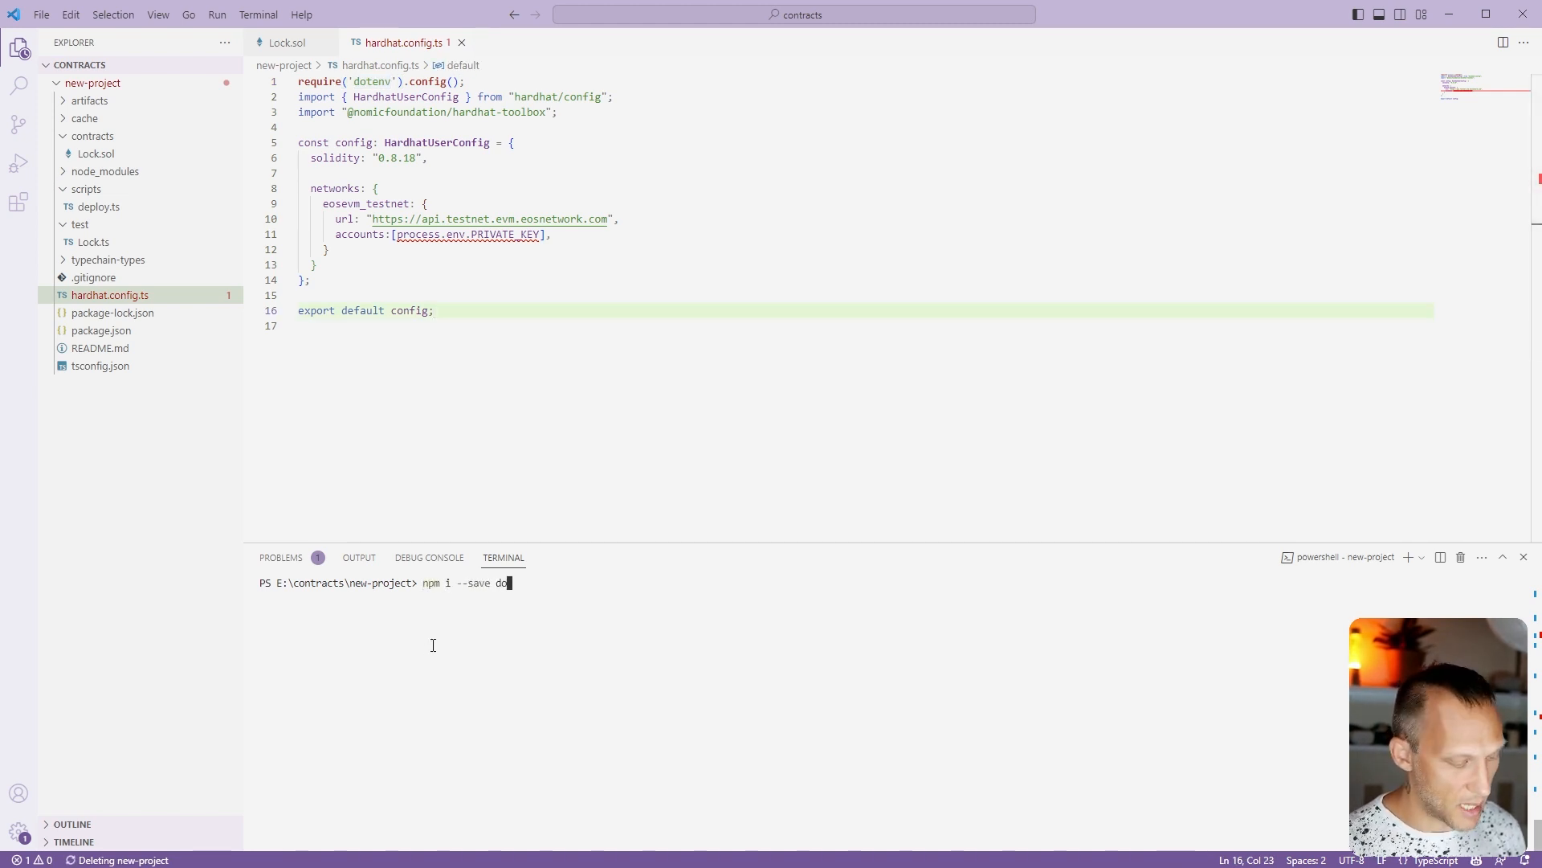
text(tenv)
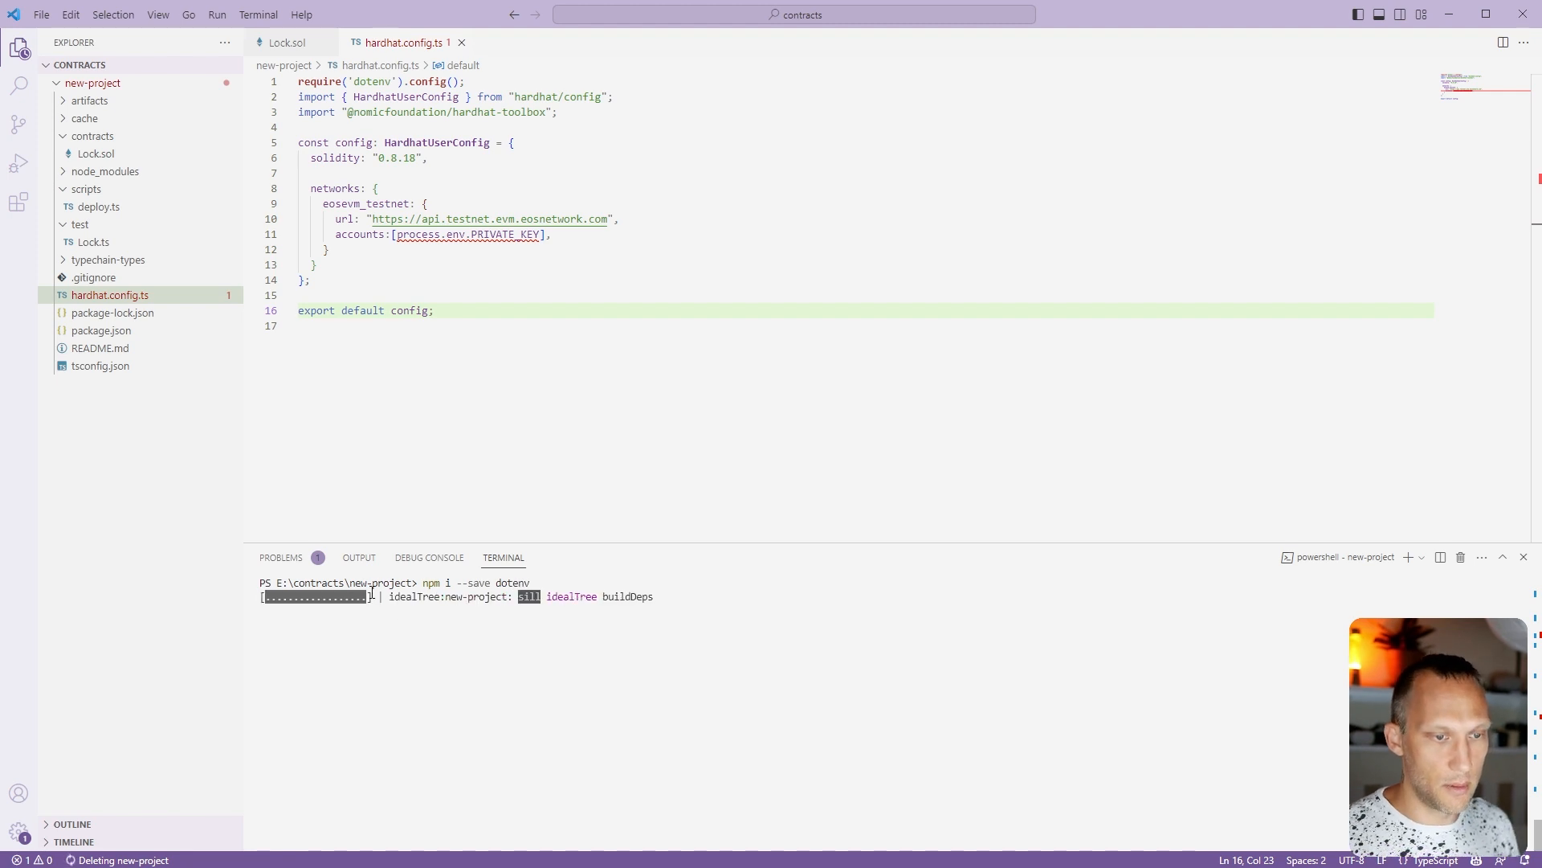
click(101, 330)
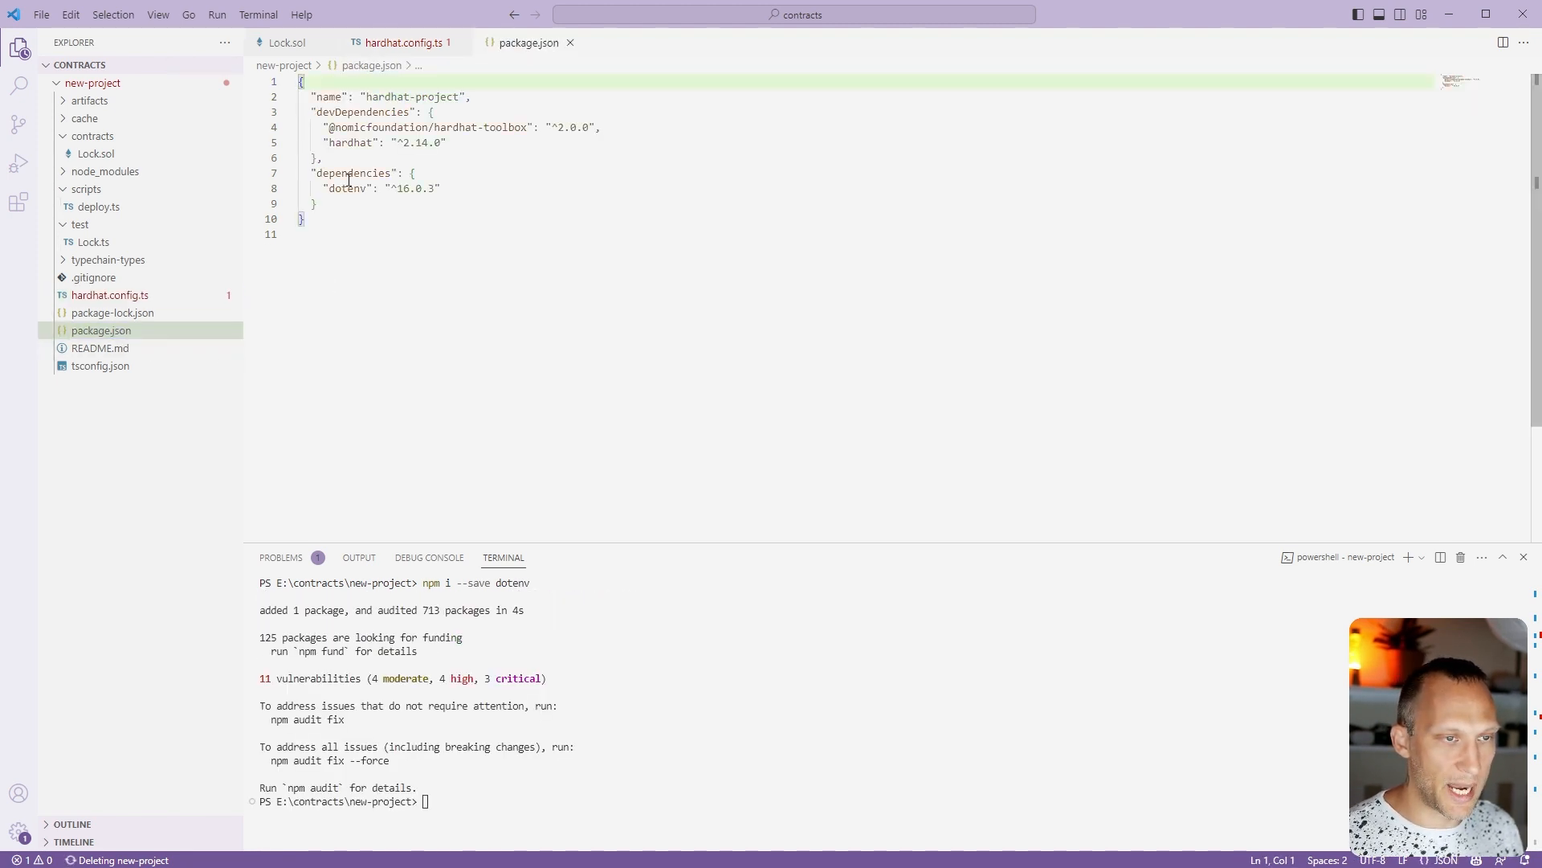
double_click(345, 188)
click(386, 234)
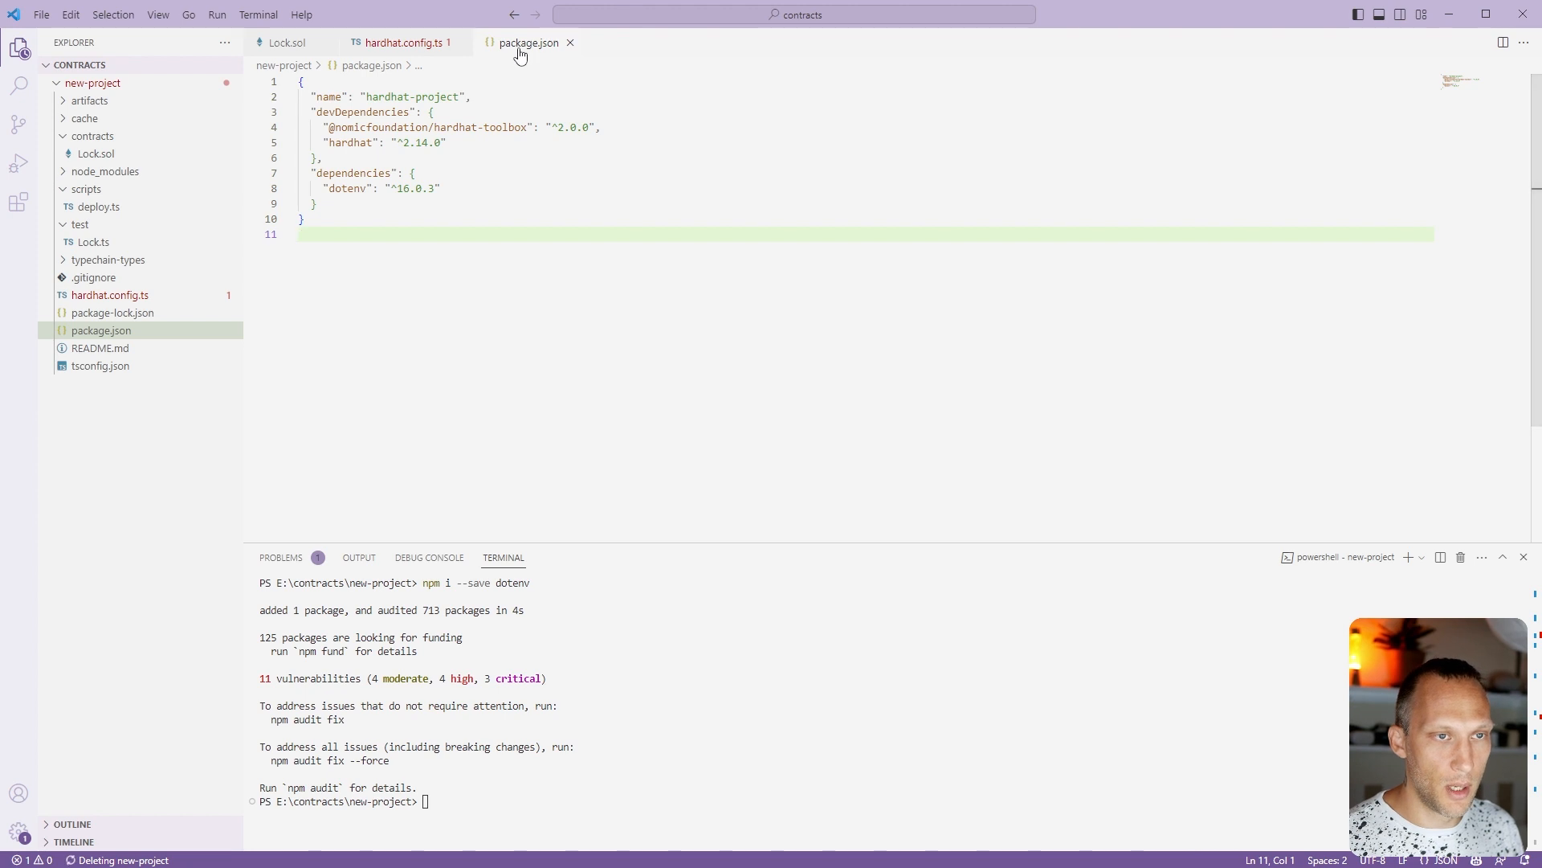
key(ctrl+w)
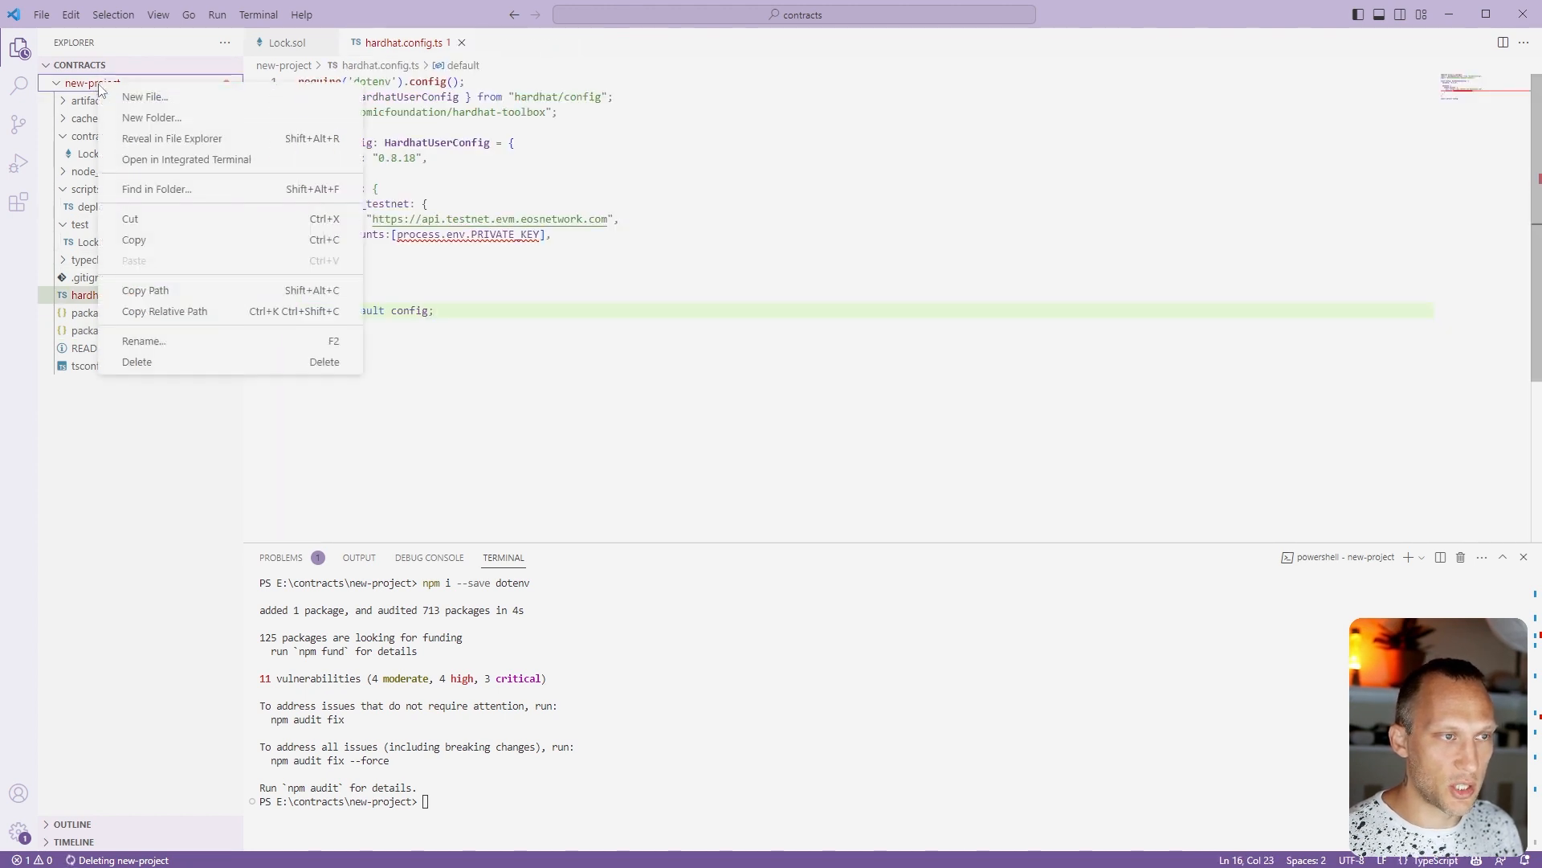
click(142, 96)
text(.env)
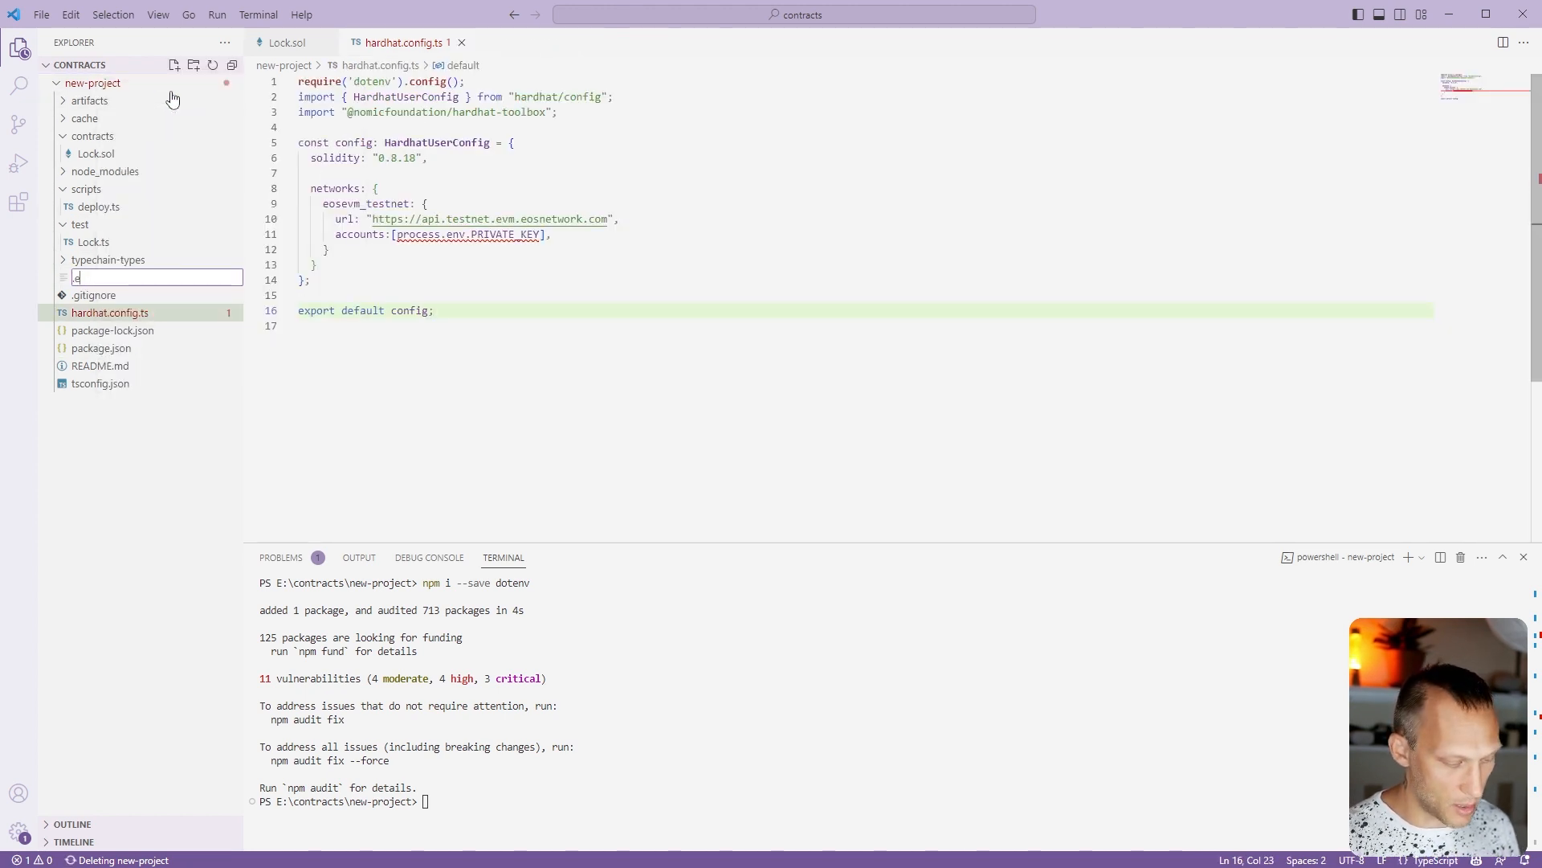
Create .env with PRIVATE_KEY= set to the pasted 64-character hex key
key(Return)
text(PRIVAT)
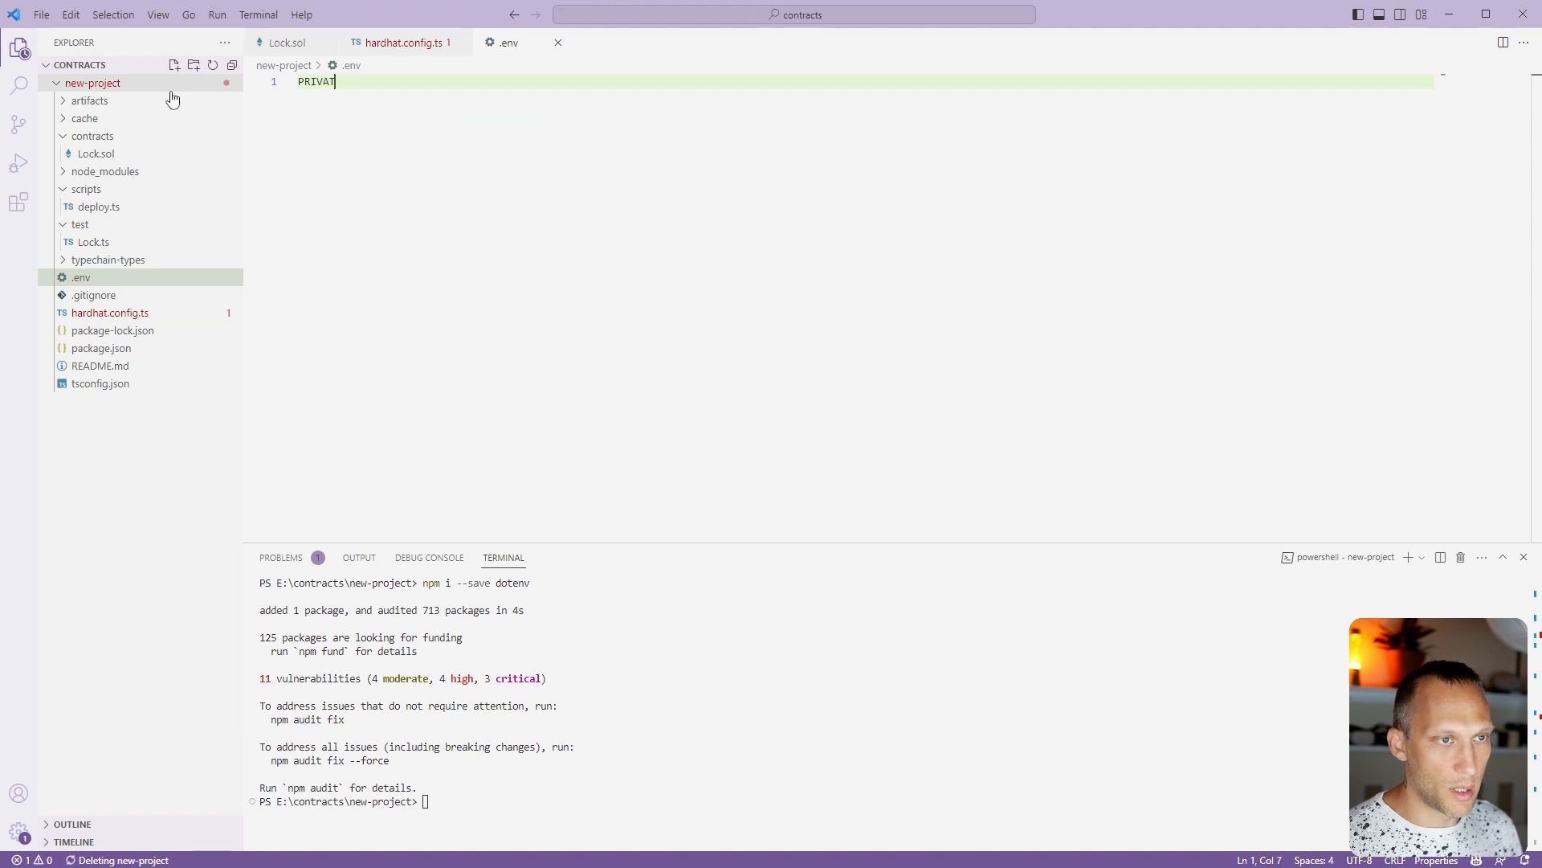
text(E_KEY=)
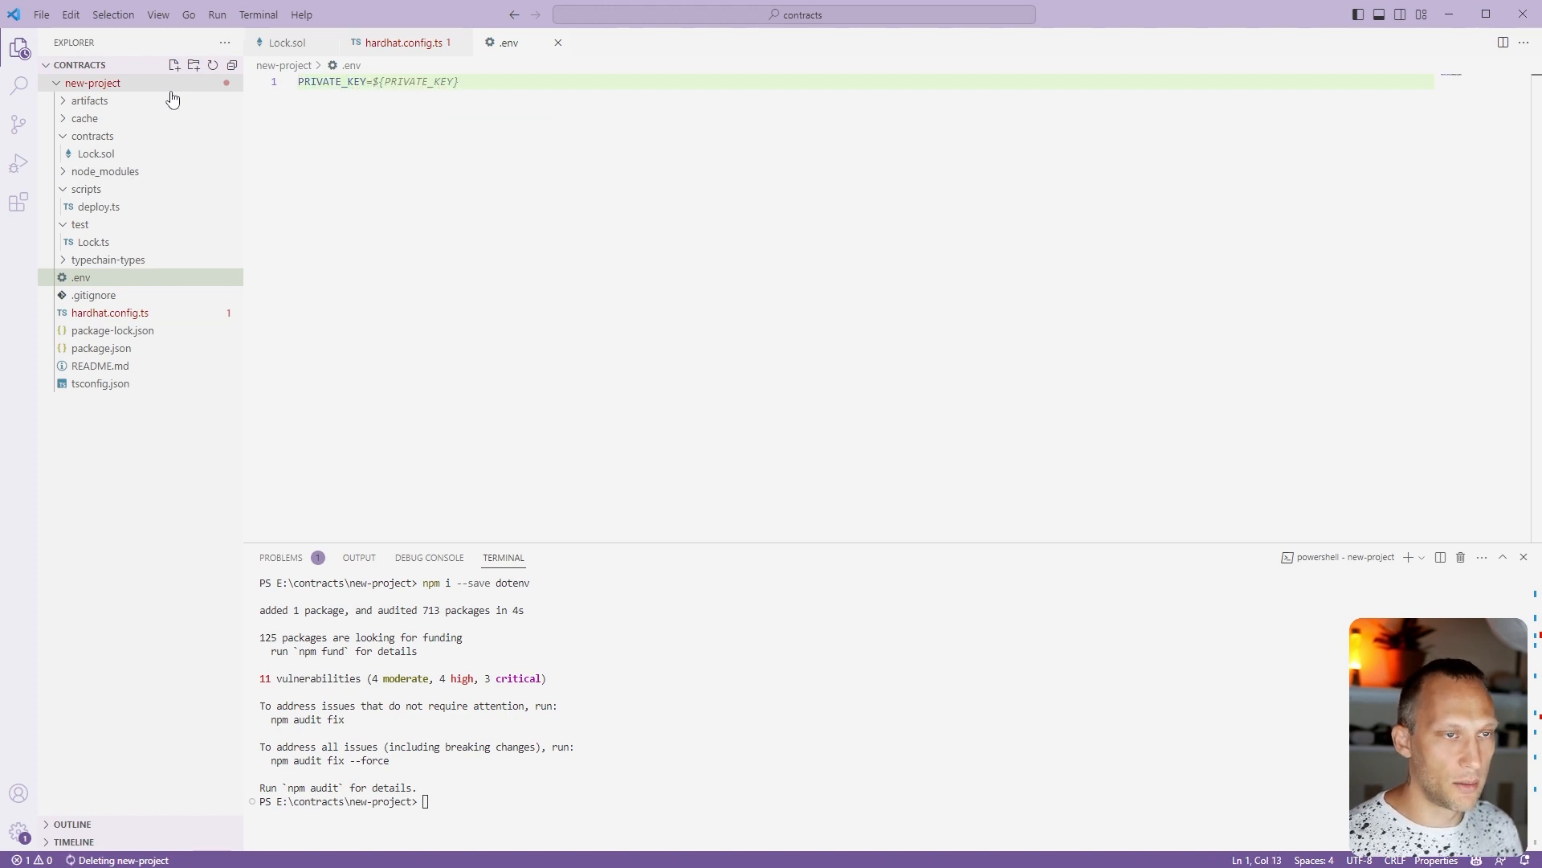
key(Escape)
key(ctrl+v)
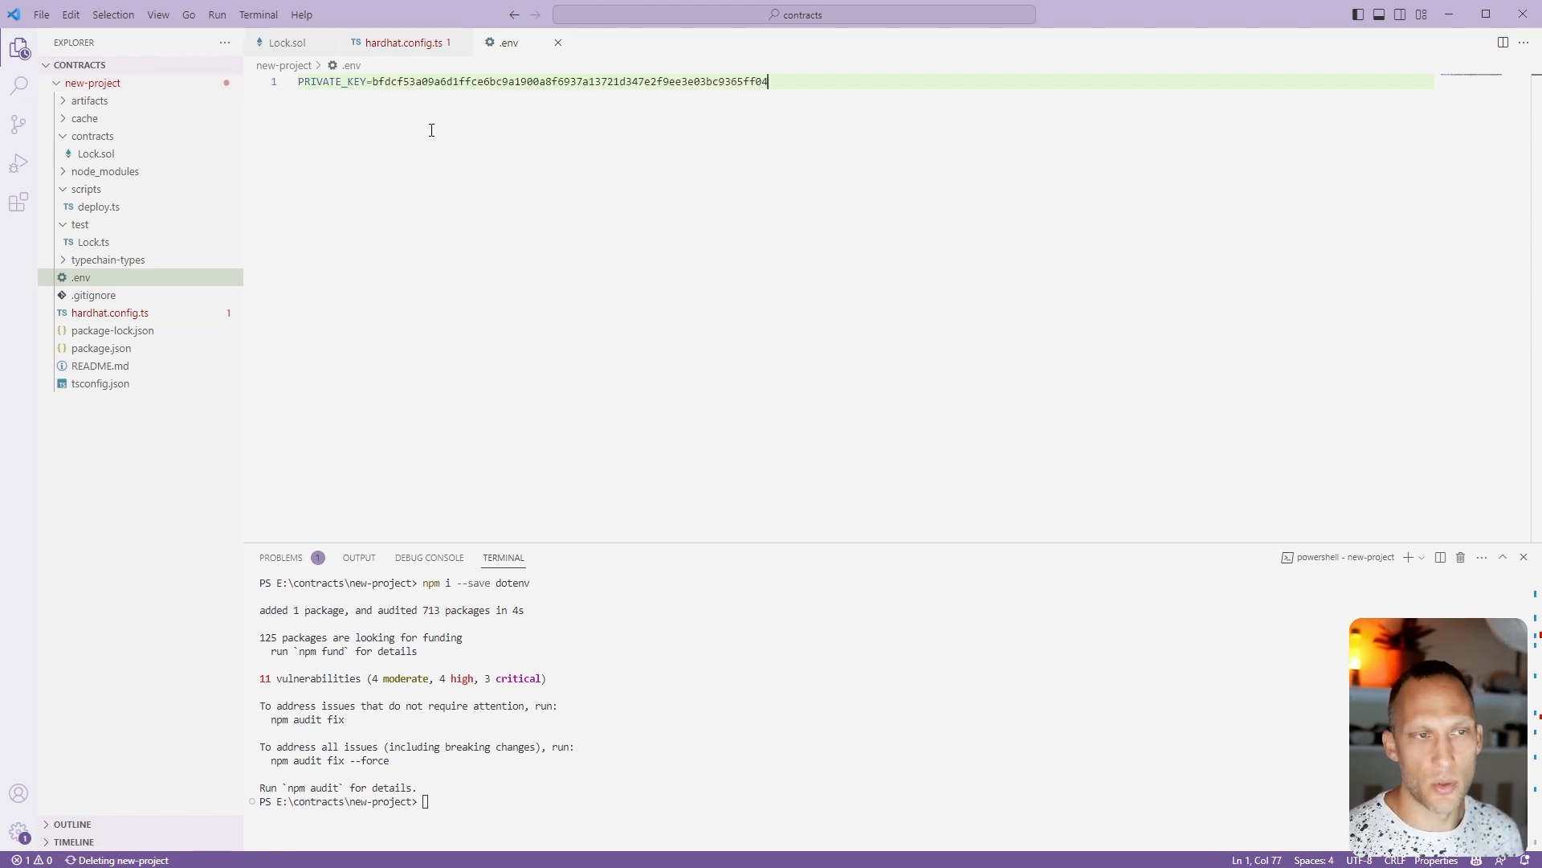
drag(372, 81, 896, 66)
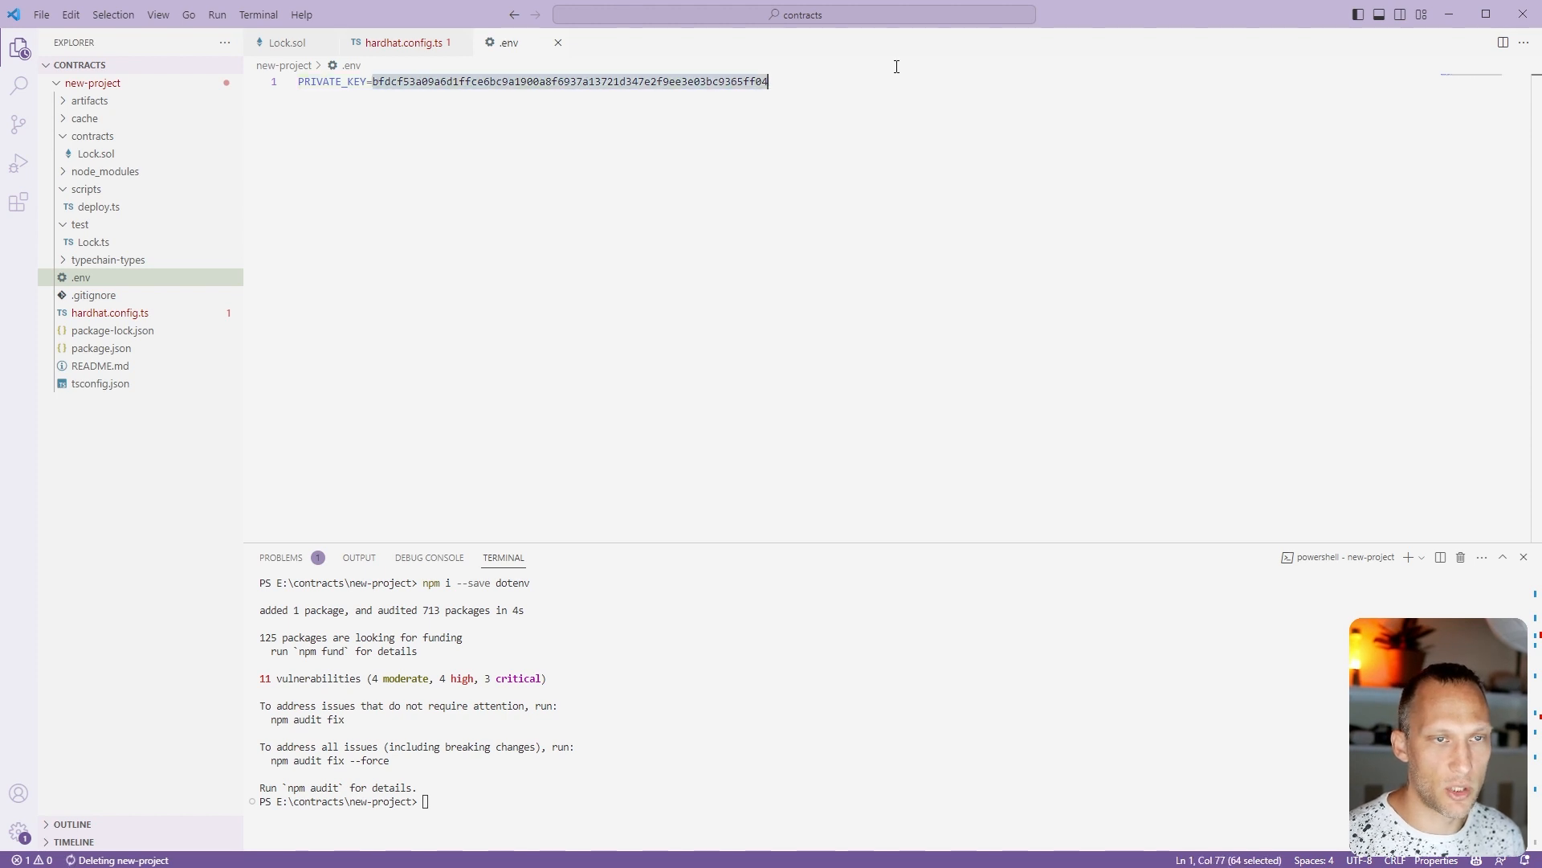
key(alt+Tab)
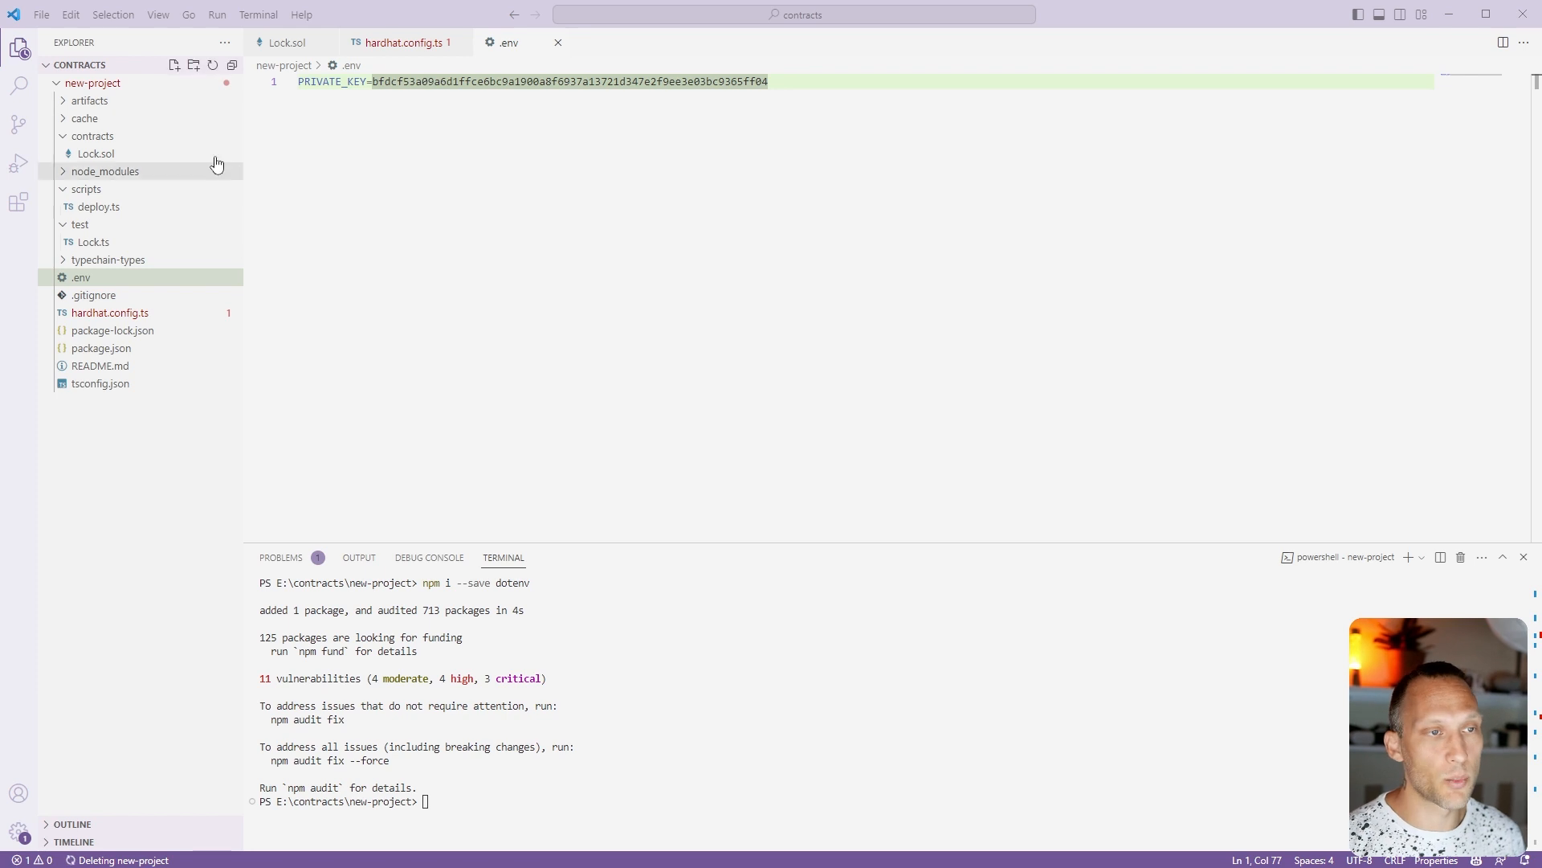
key(alt+Tab)
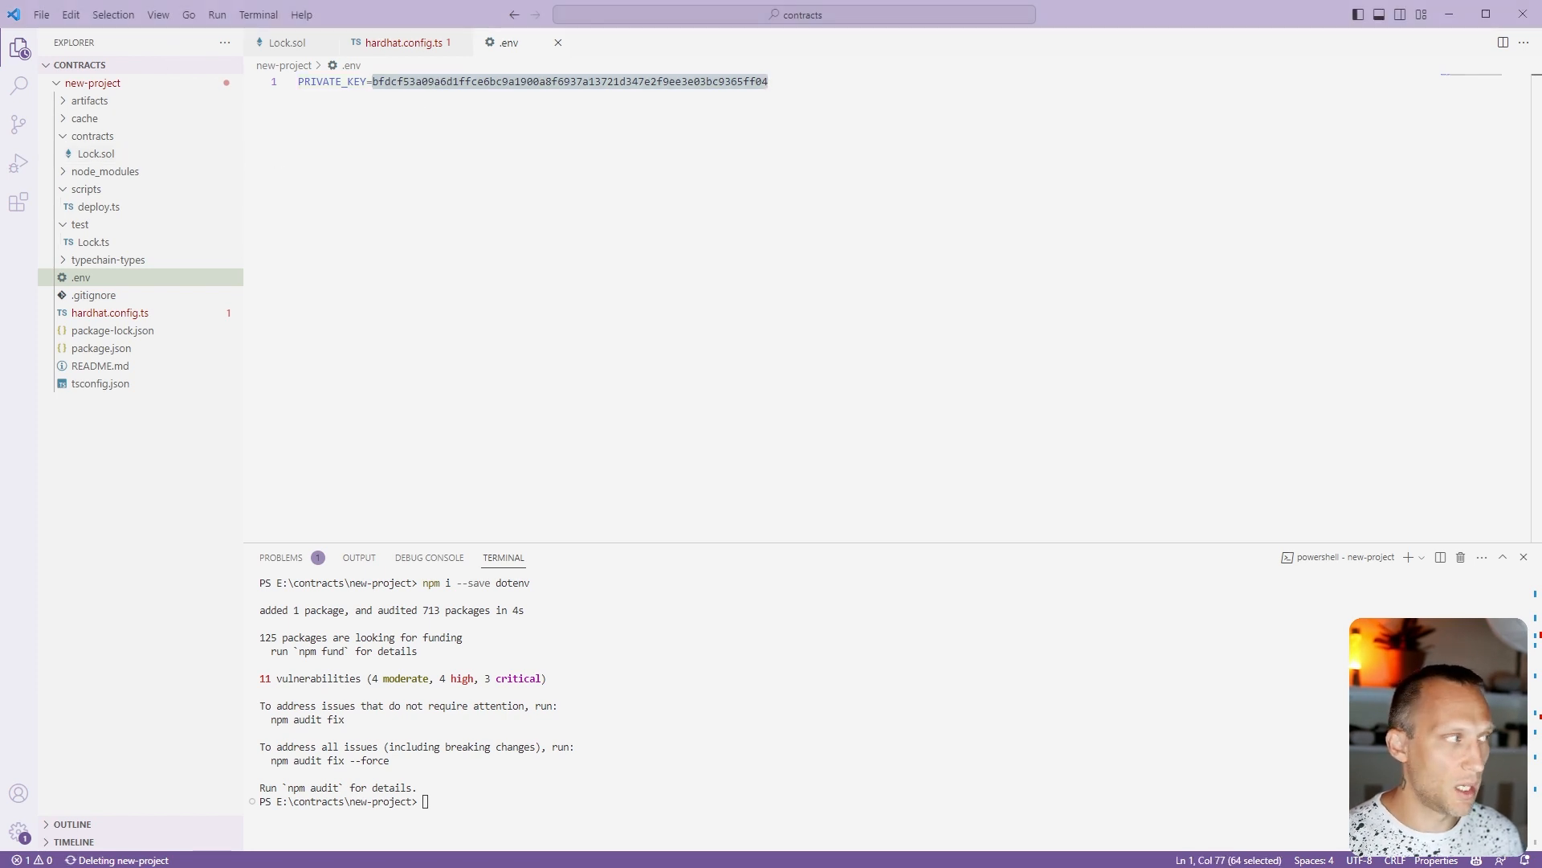
key(alt+Tab)
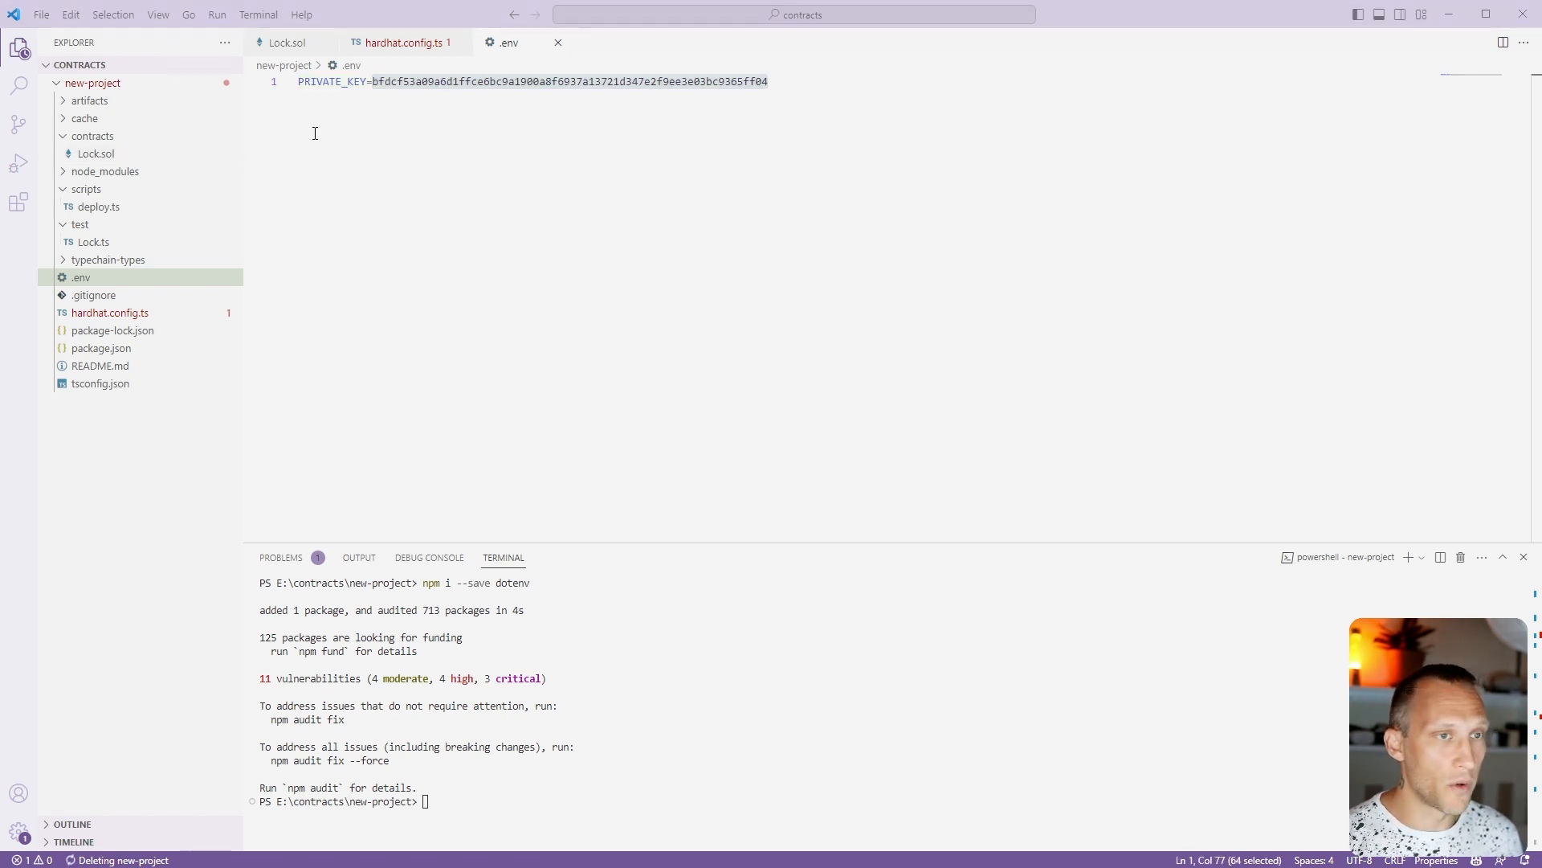
key(alt+Tab)
Remove the stray vanity-eth link pasted into .env and switch to the EOS EVM faucet page
click(378, 113)
key(Return)
key(Return)
text(https://vanity-eth.tk/)
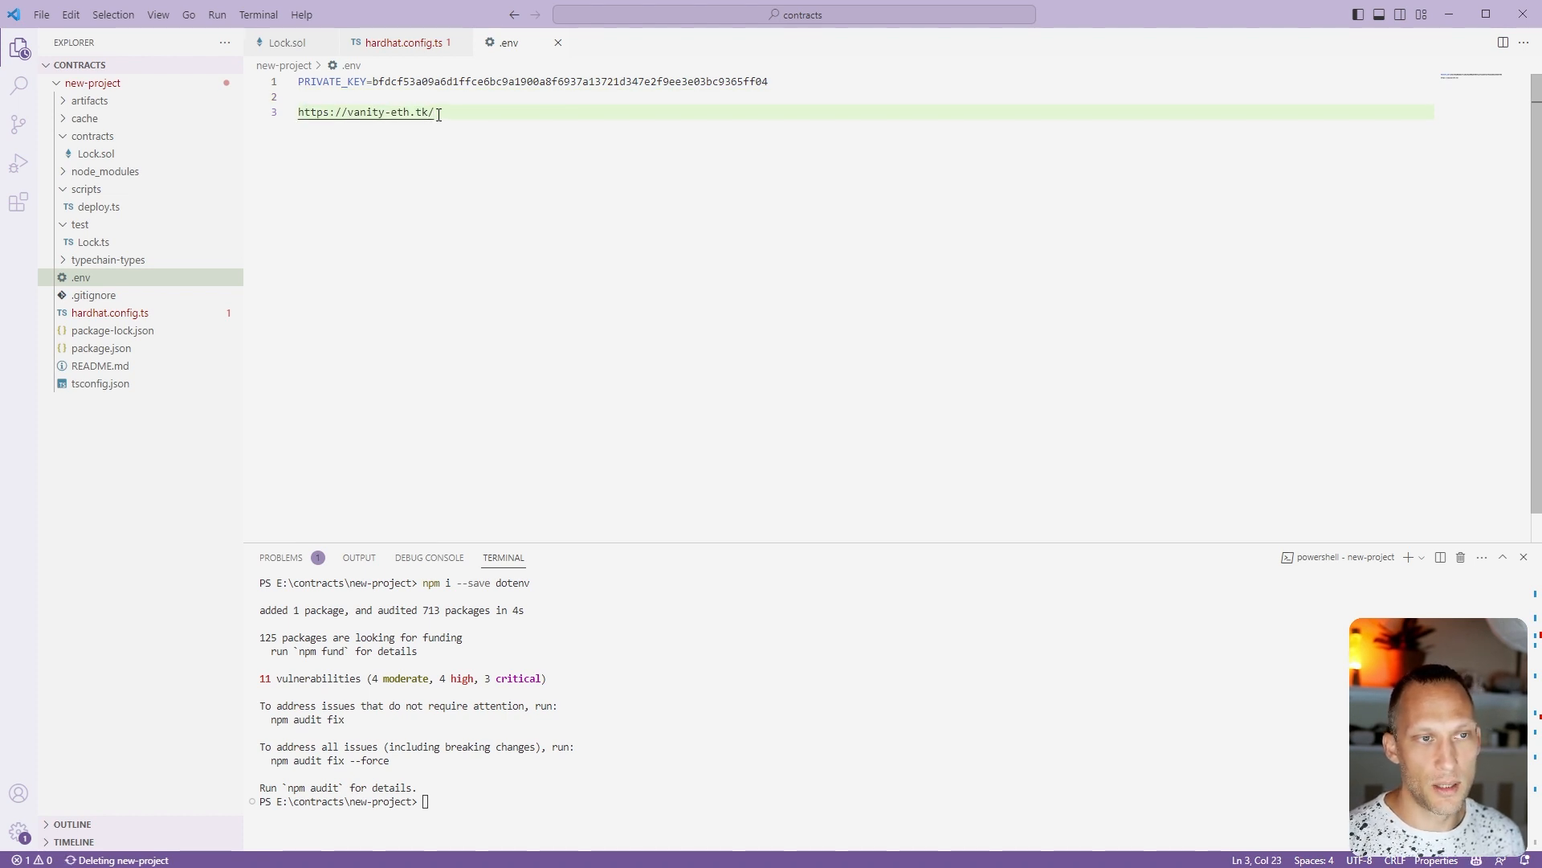
key(shift+Home)
key(BackSpace)
key(alt+Tab)
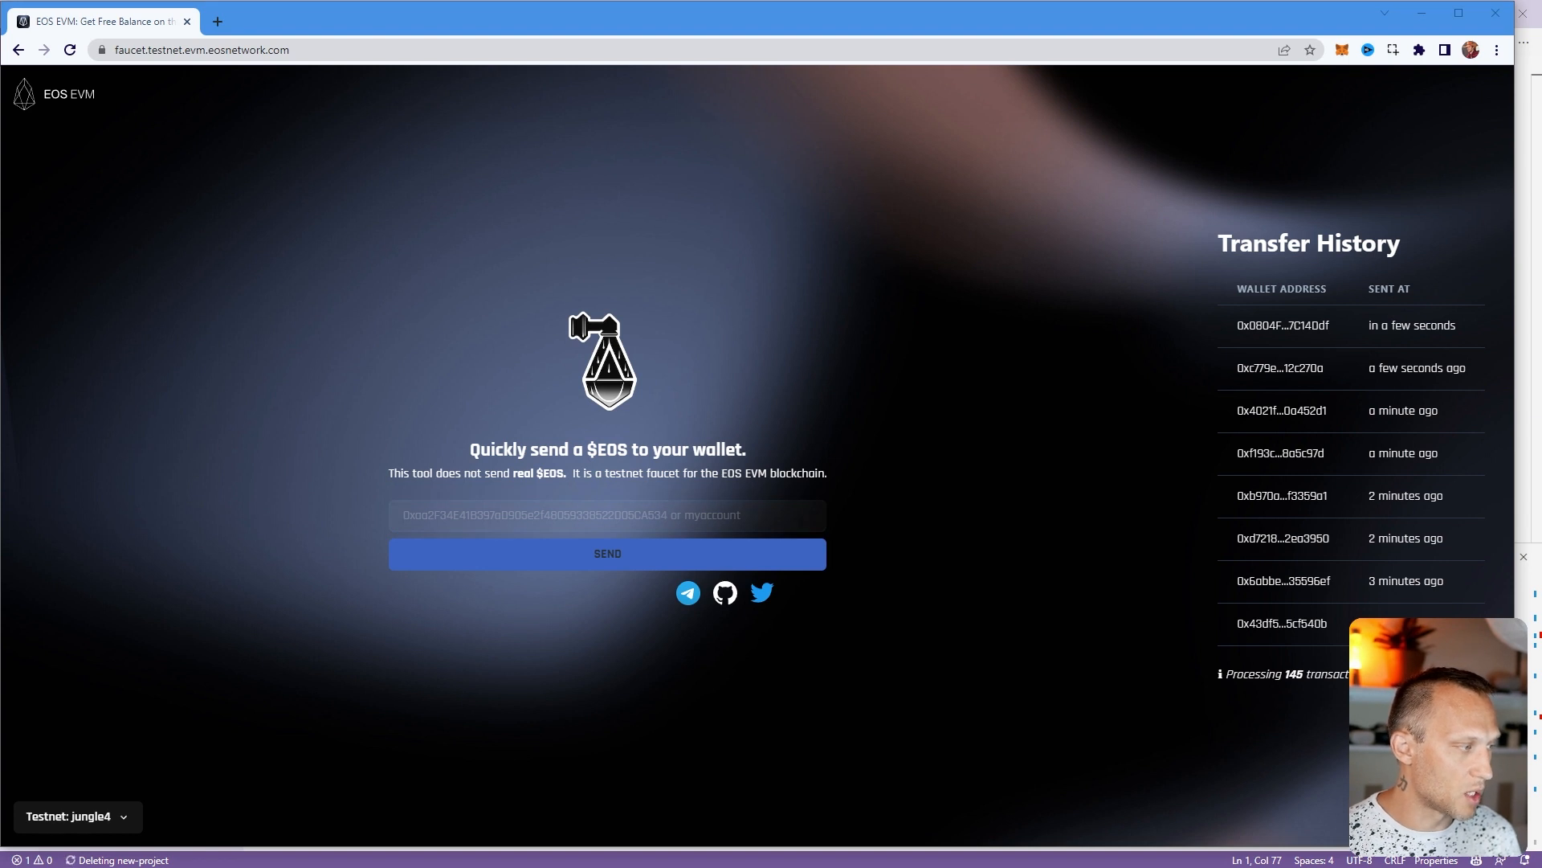
Paste the wallet address into the faucet and send testnet EOS three times to reach 3 EOS
click(550, 518)
key(ctrl+v)
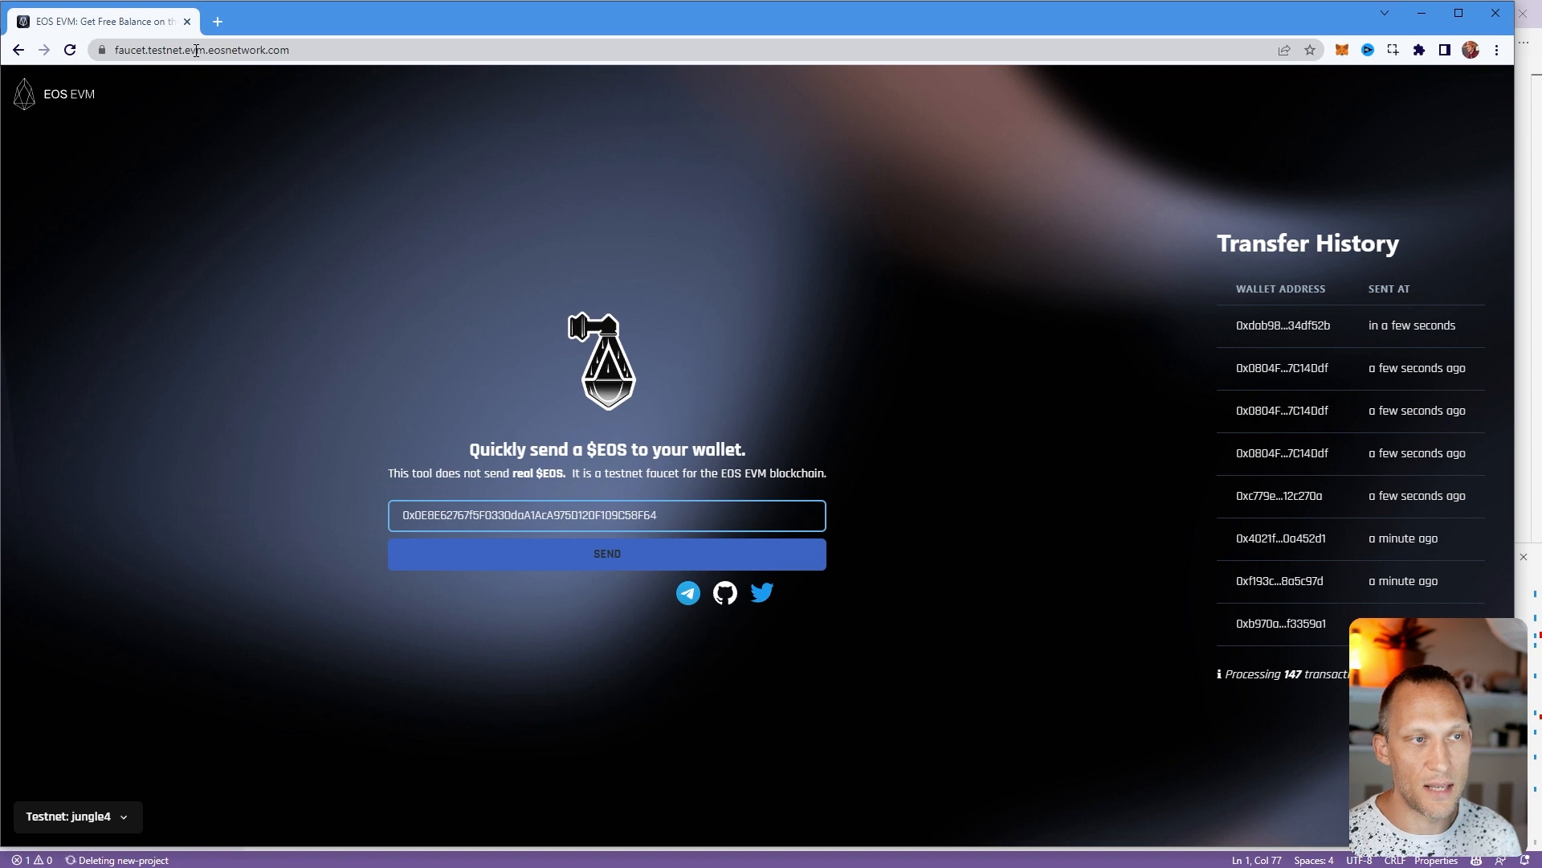
click(602, 561)
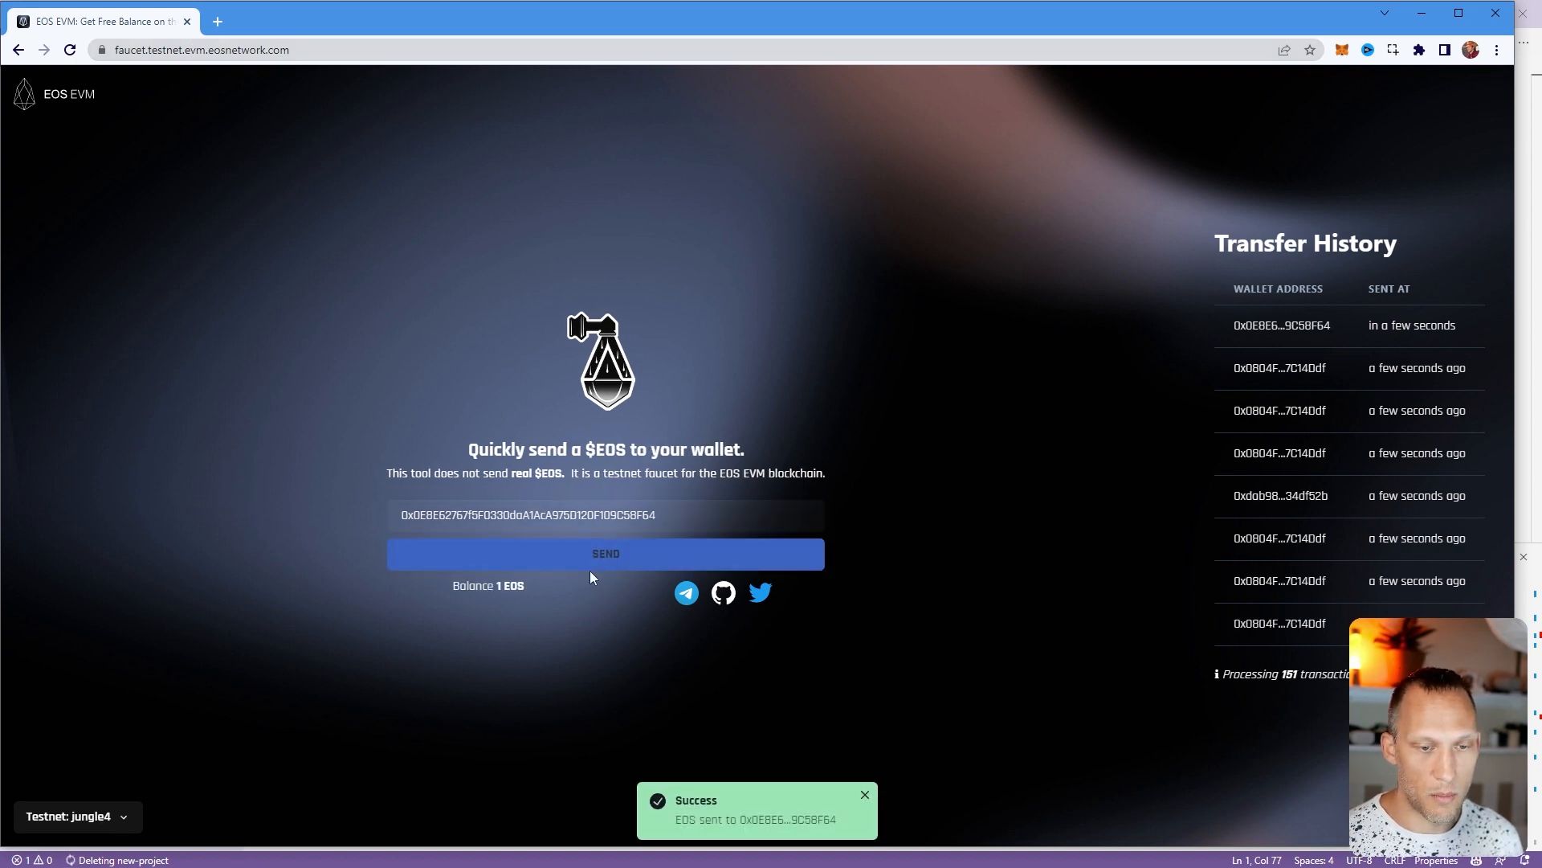
click(597, 557)
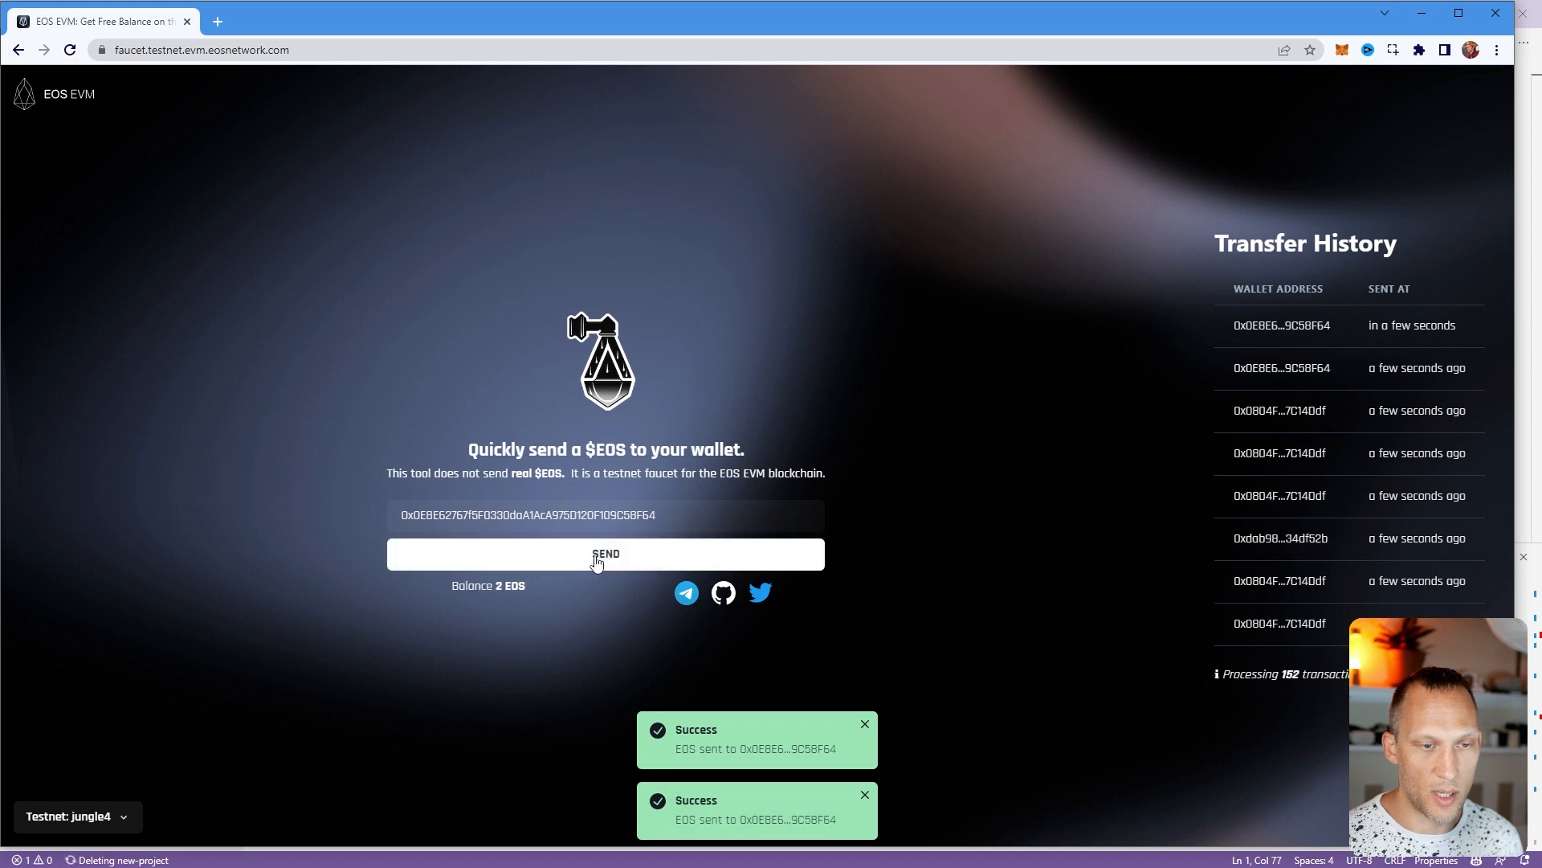
click(598, 557)
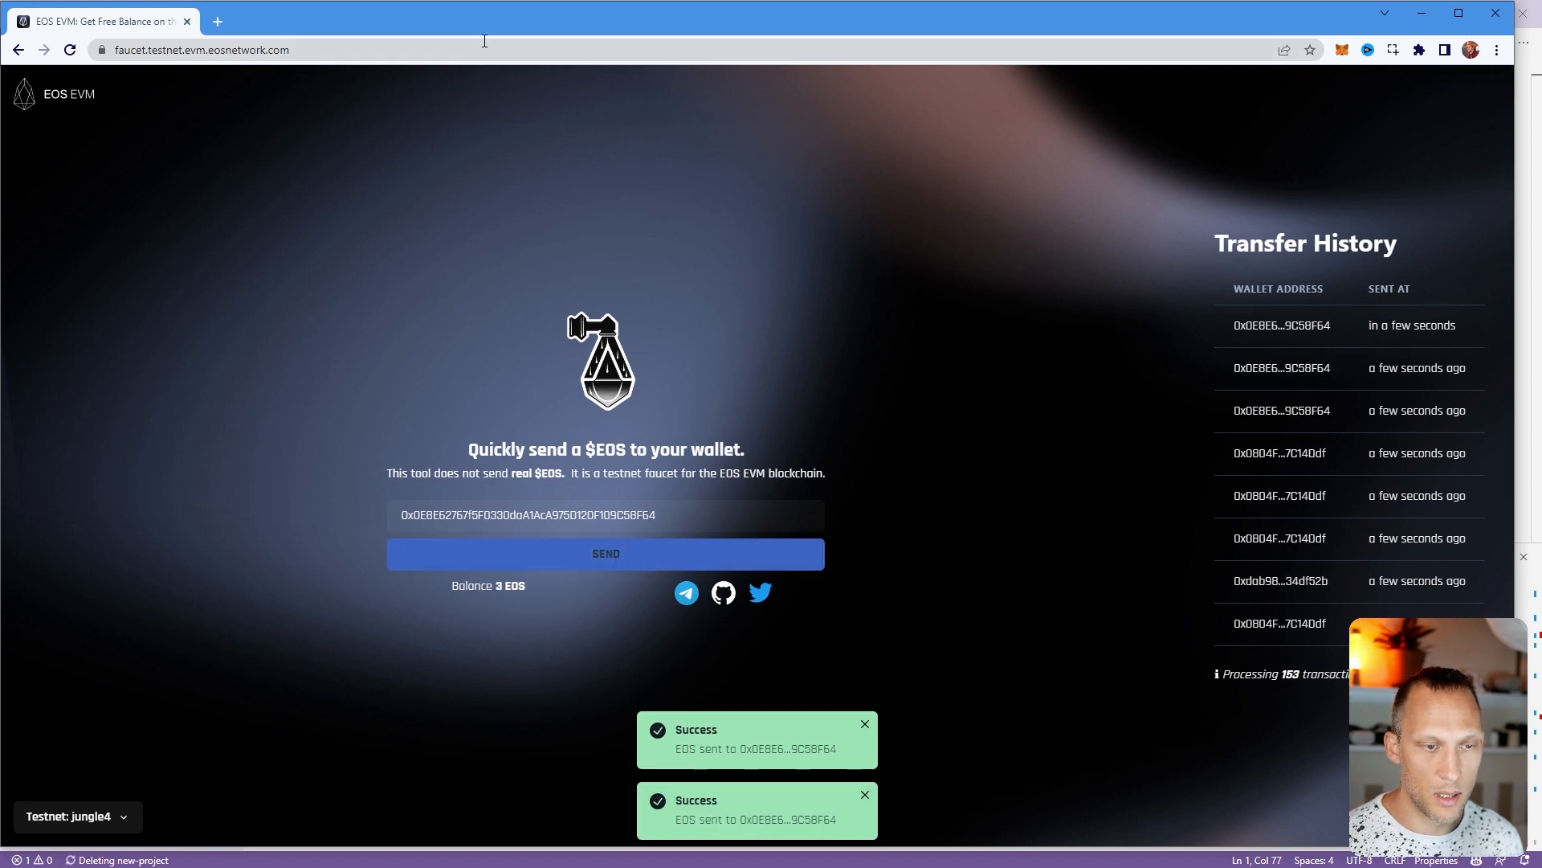
click(1423, 13)
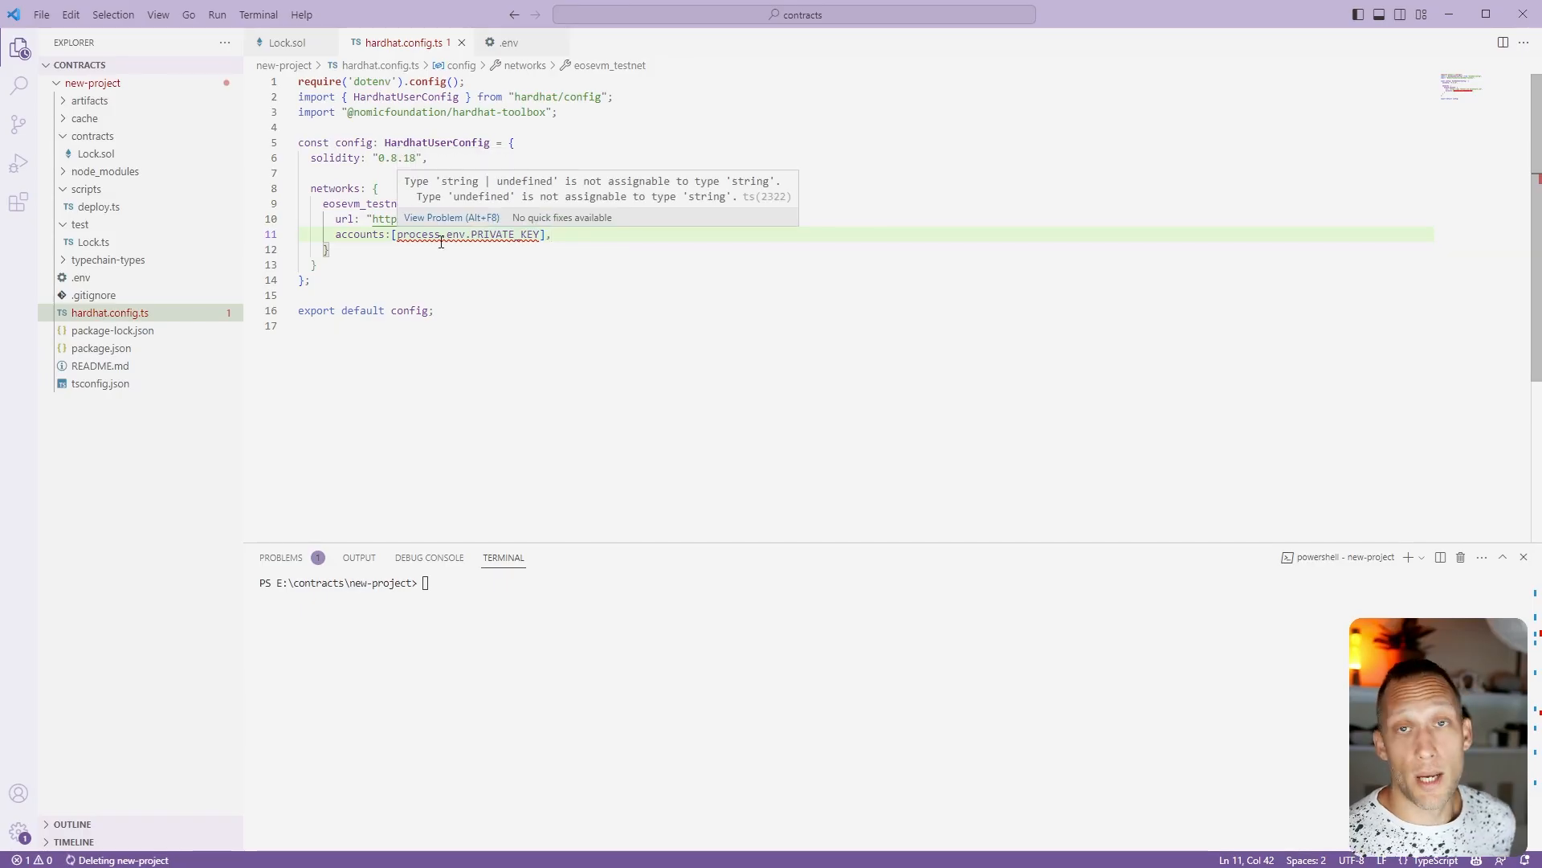
Run npx hardhat run .\scripts\deploy.ts --network eosevm_testnet in the terminal
double_click(372, 80)
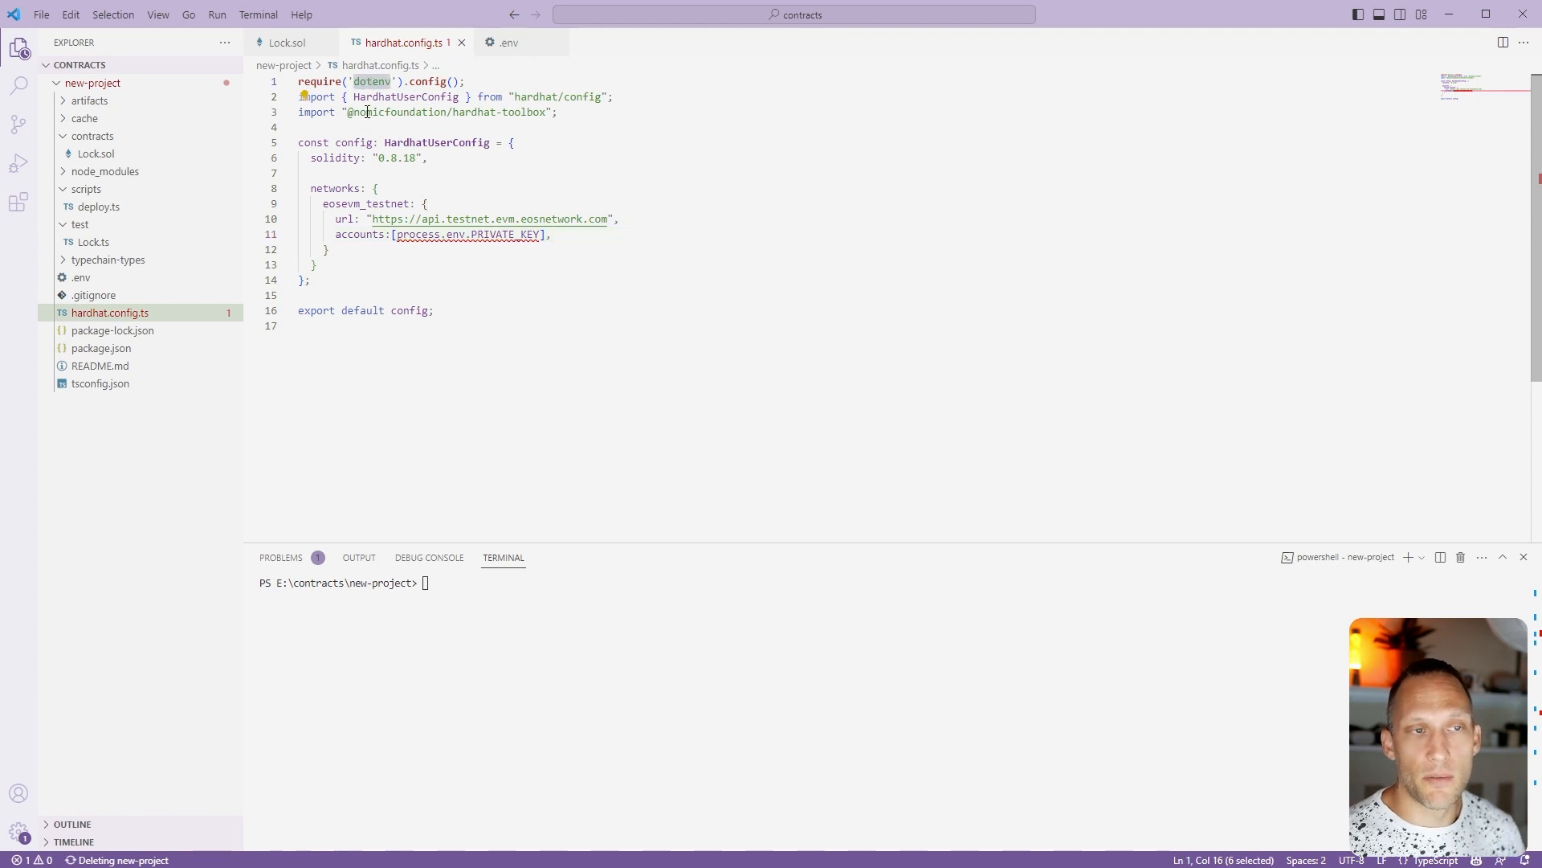
double_click(417, 235)
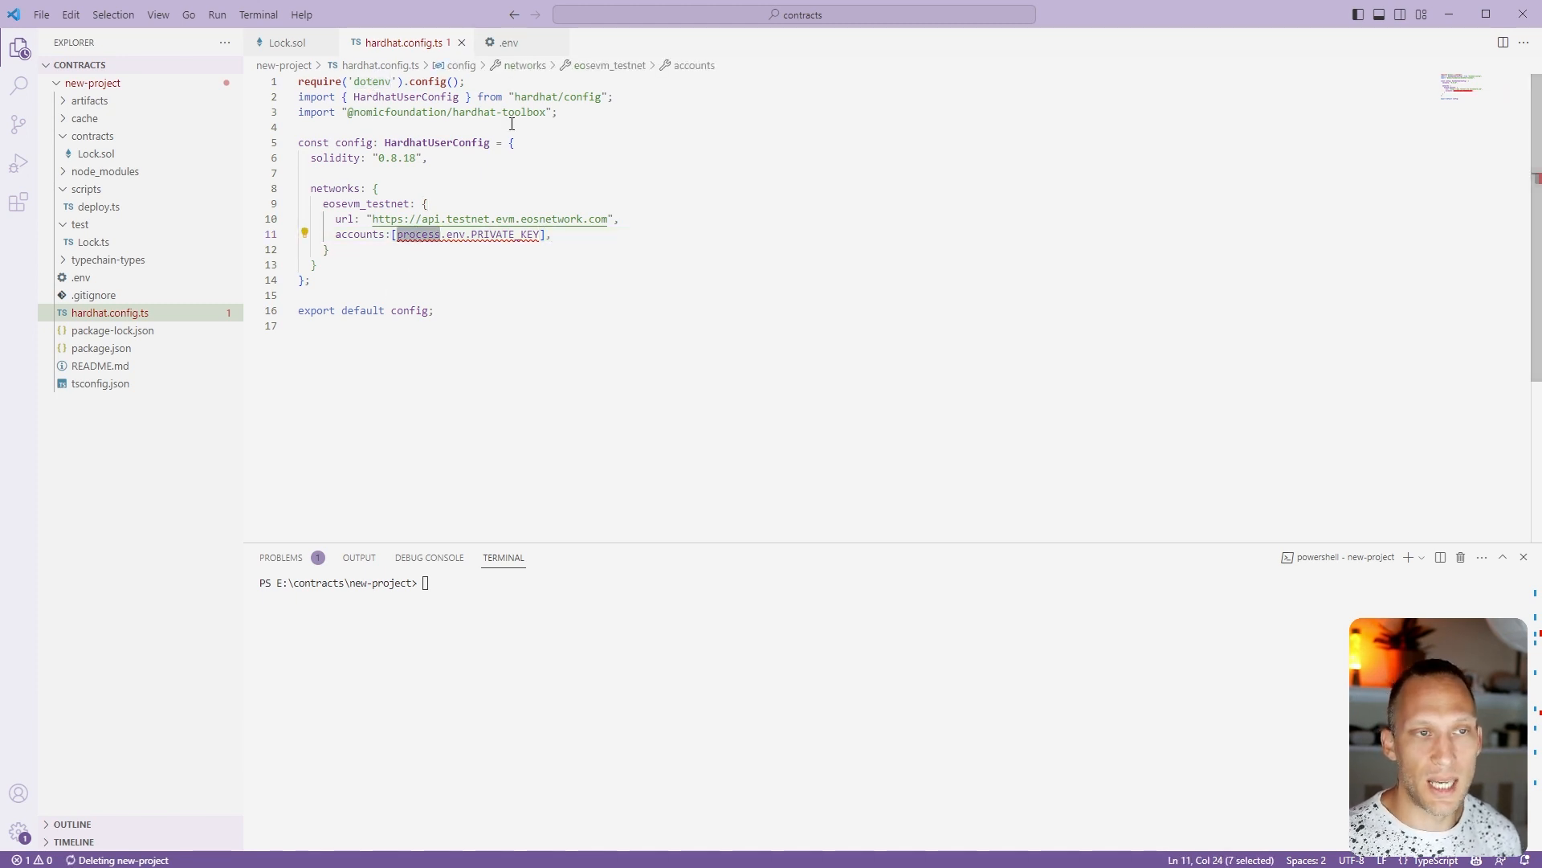
click(548, 626)
text(npm)
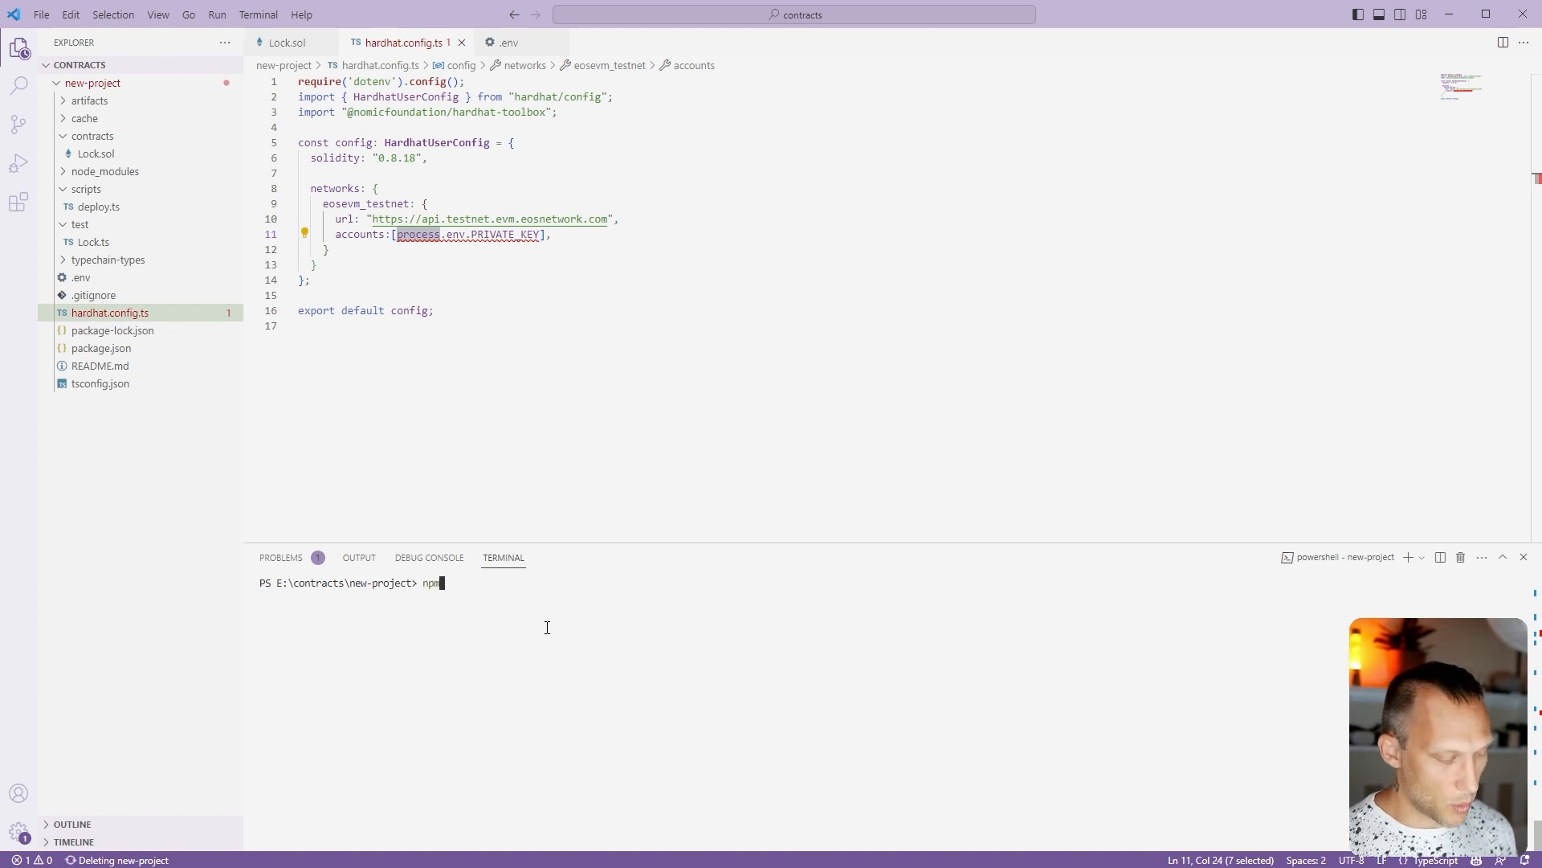
key(BackSpace)
text(x hardh)
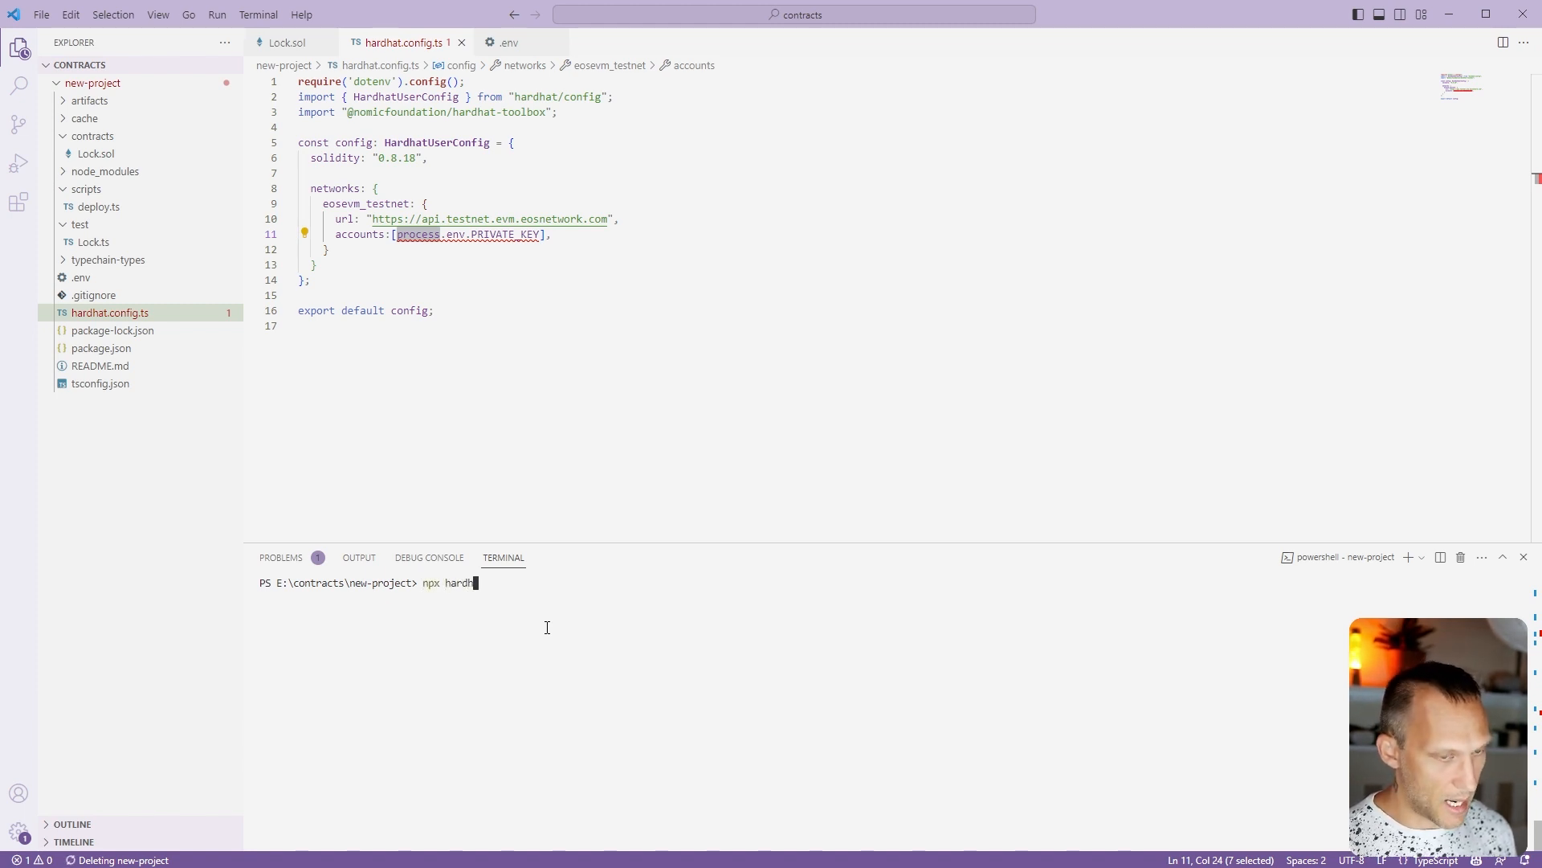
text(at run sc)
key(Tab)
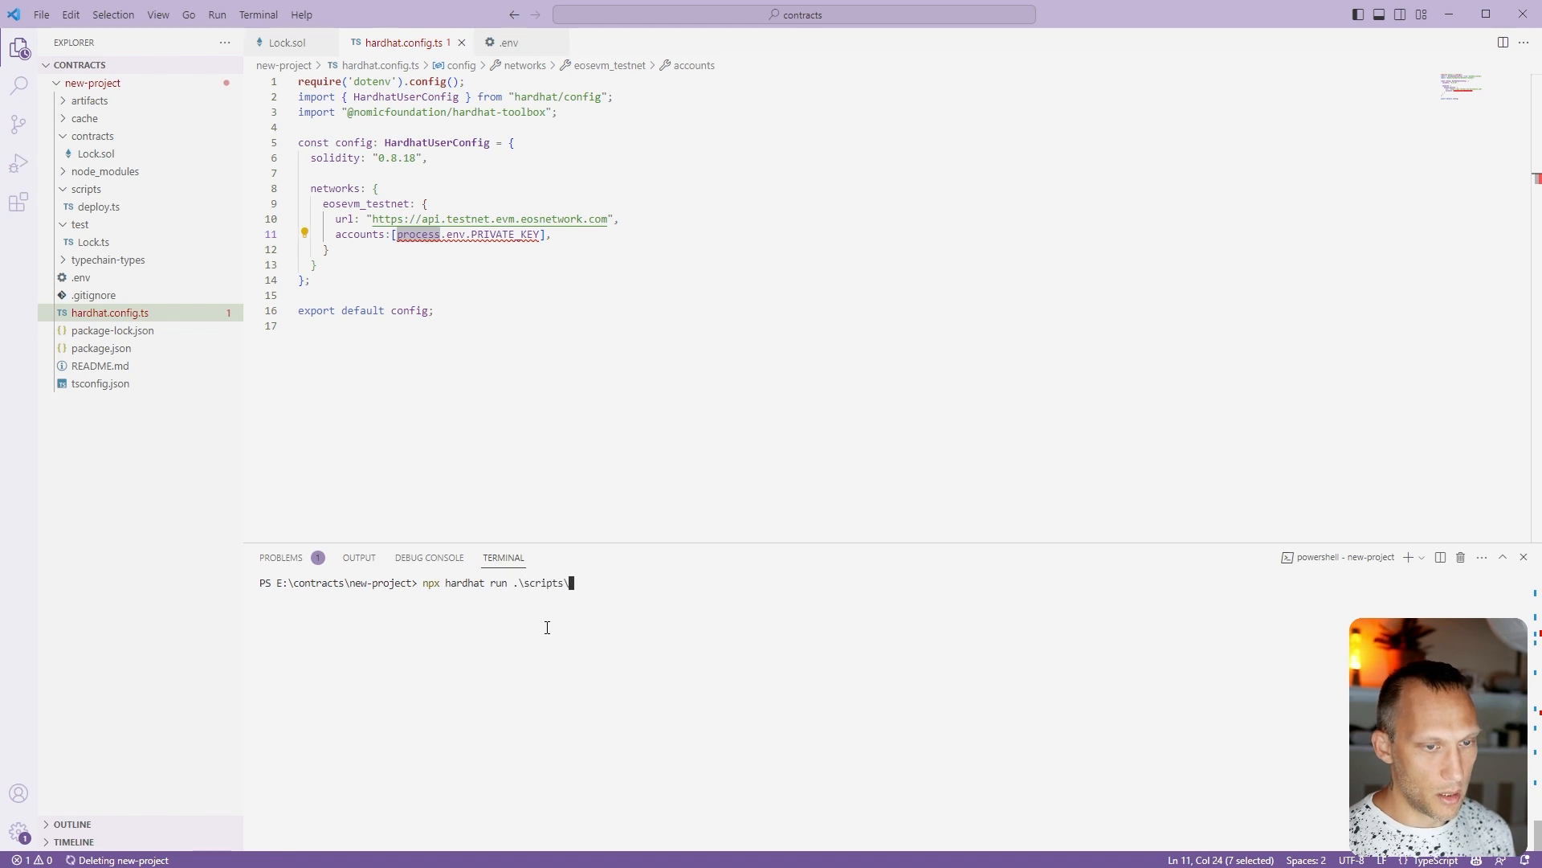
key(Tab)
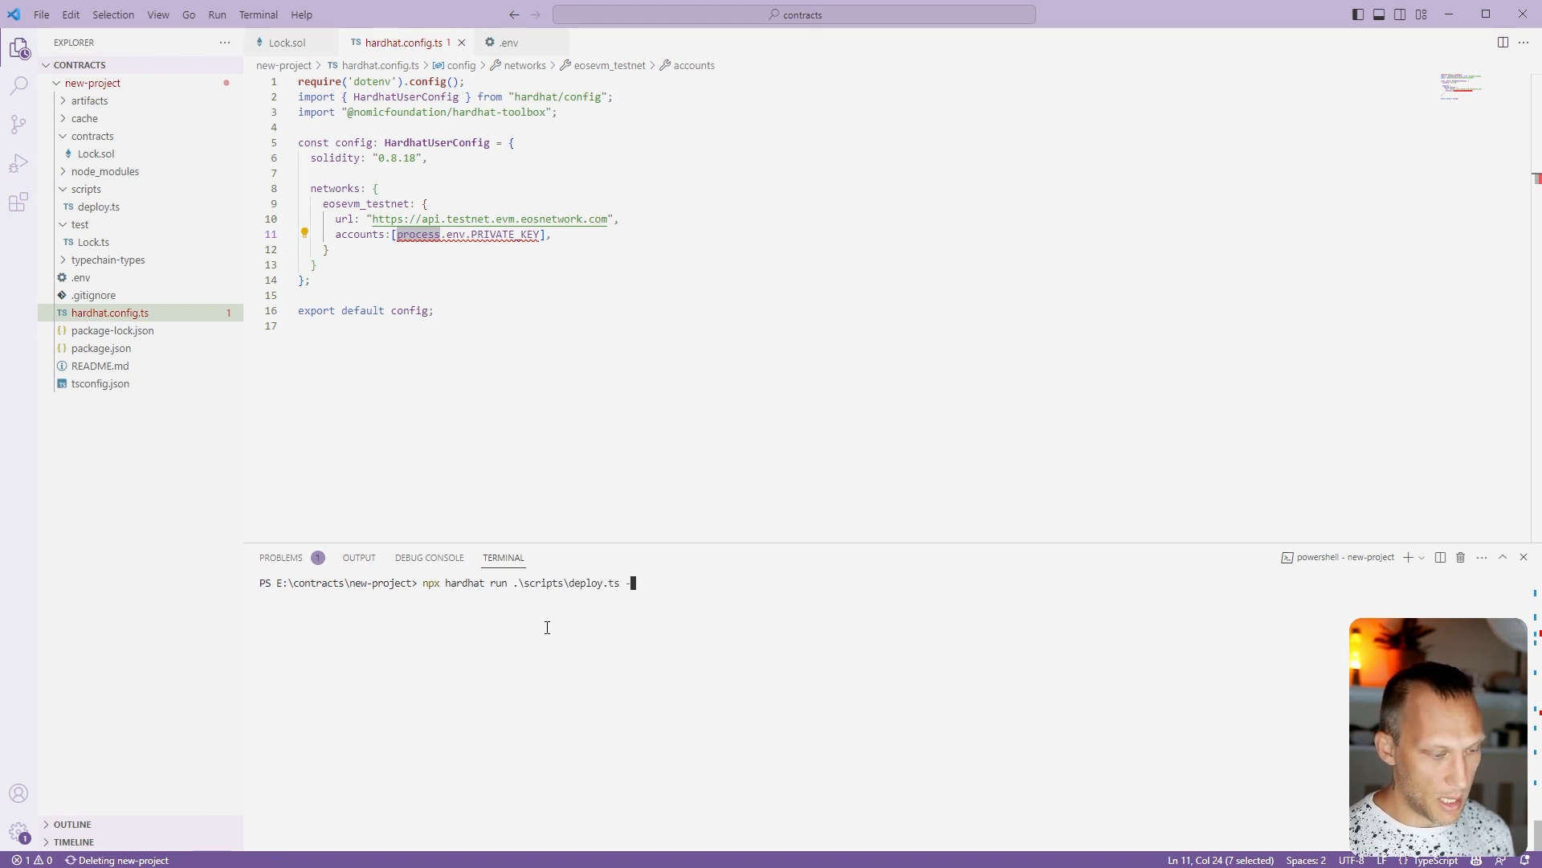
text(-network eosevm)
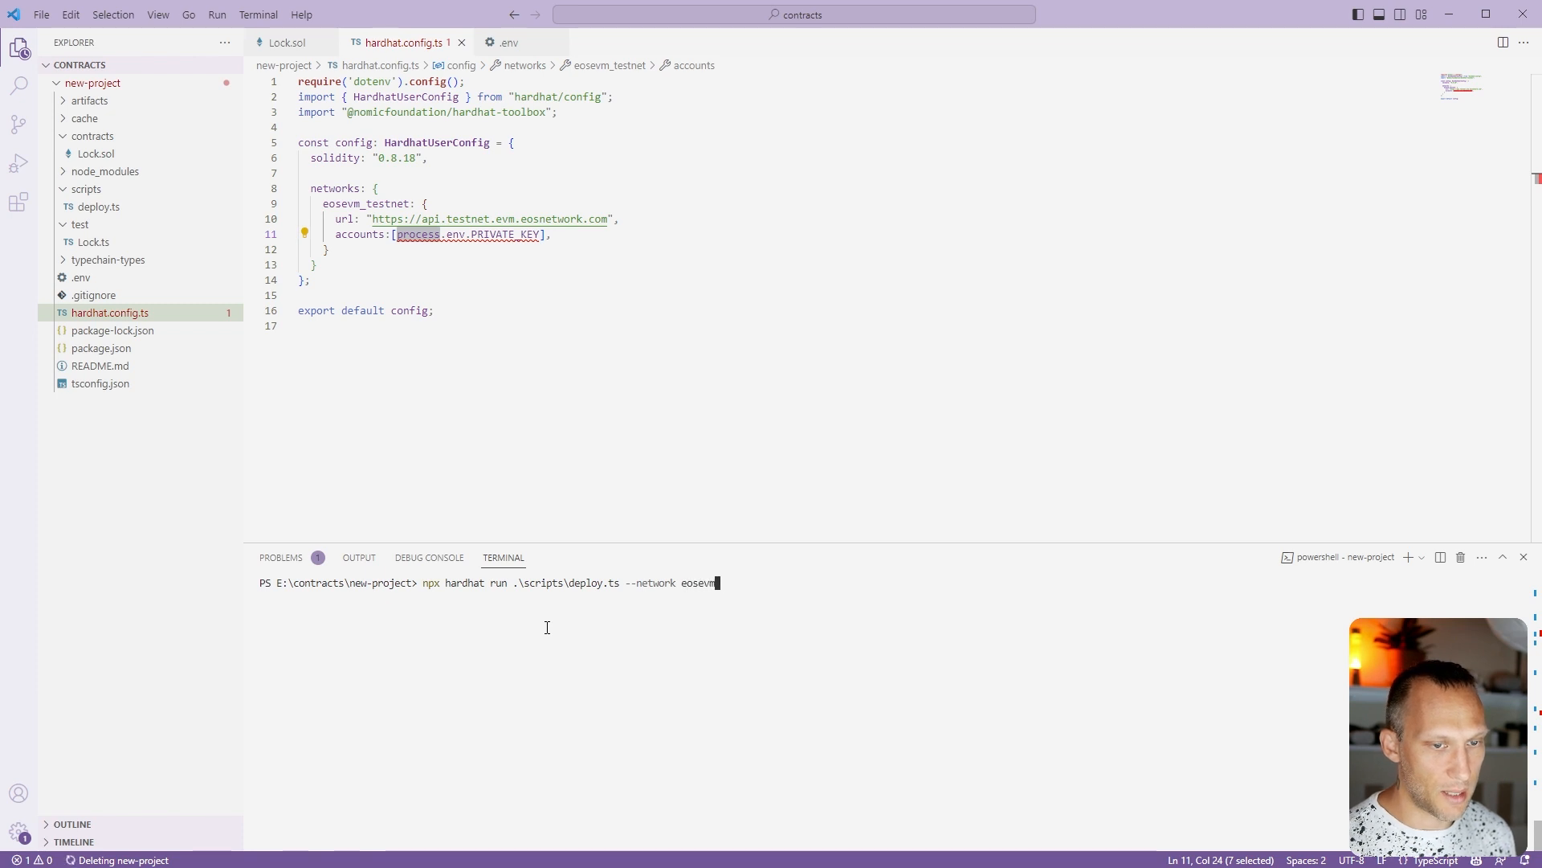
text(testnet)
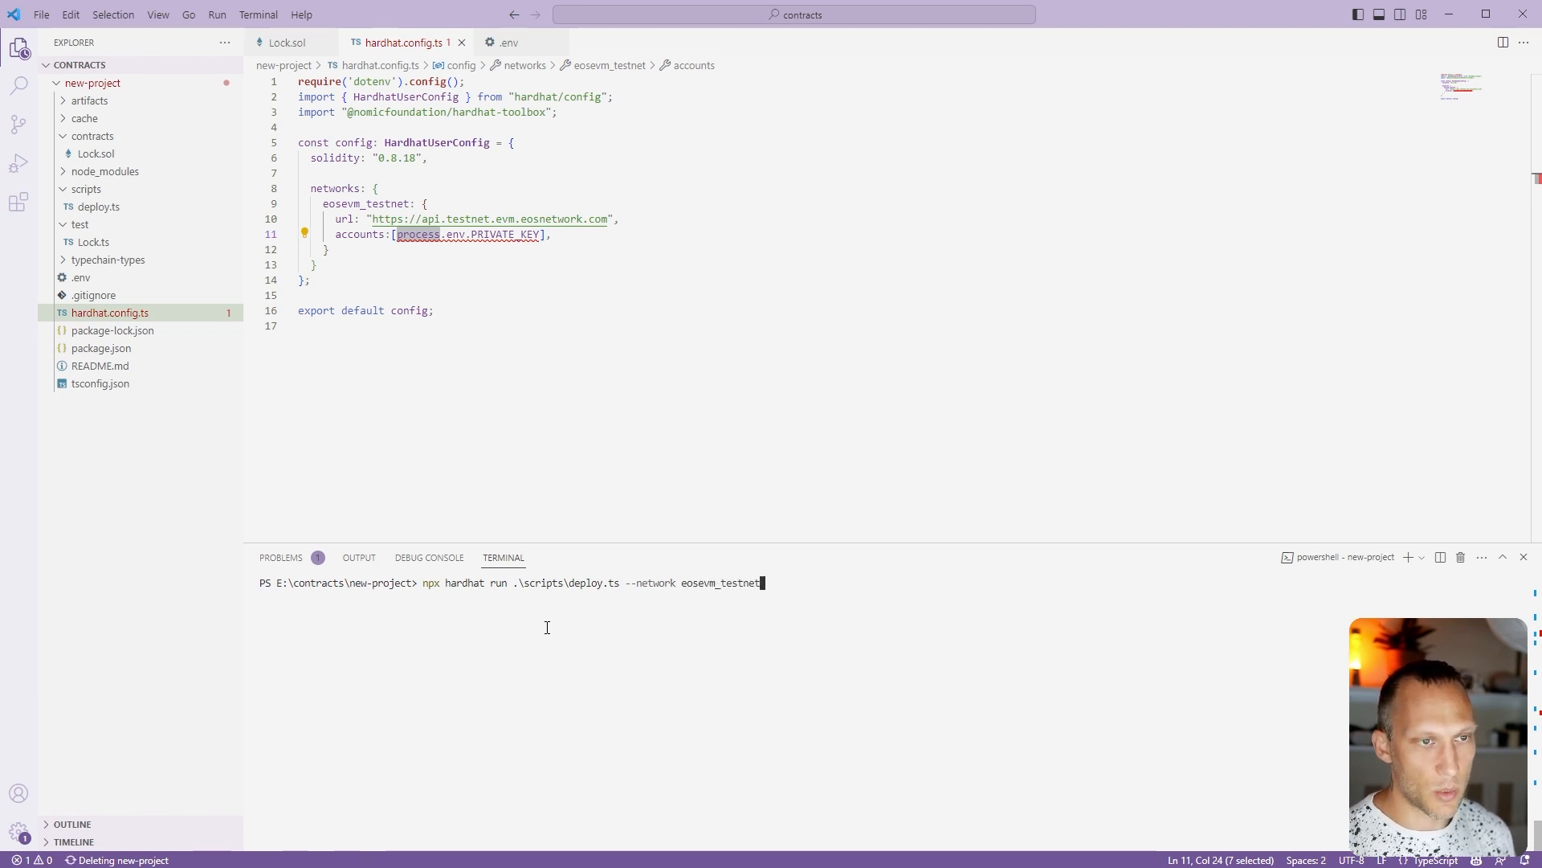
Copy the deployed Lock contract address from the deploy output
double_click(361, 204)
click(487, 437)
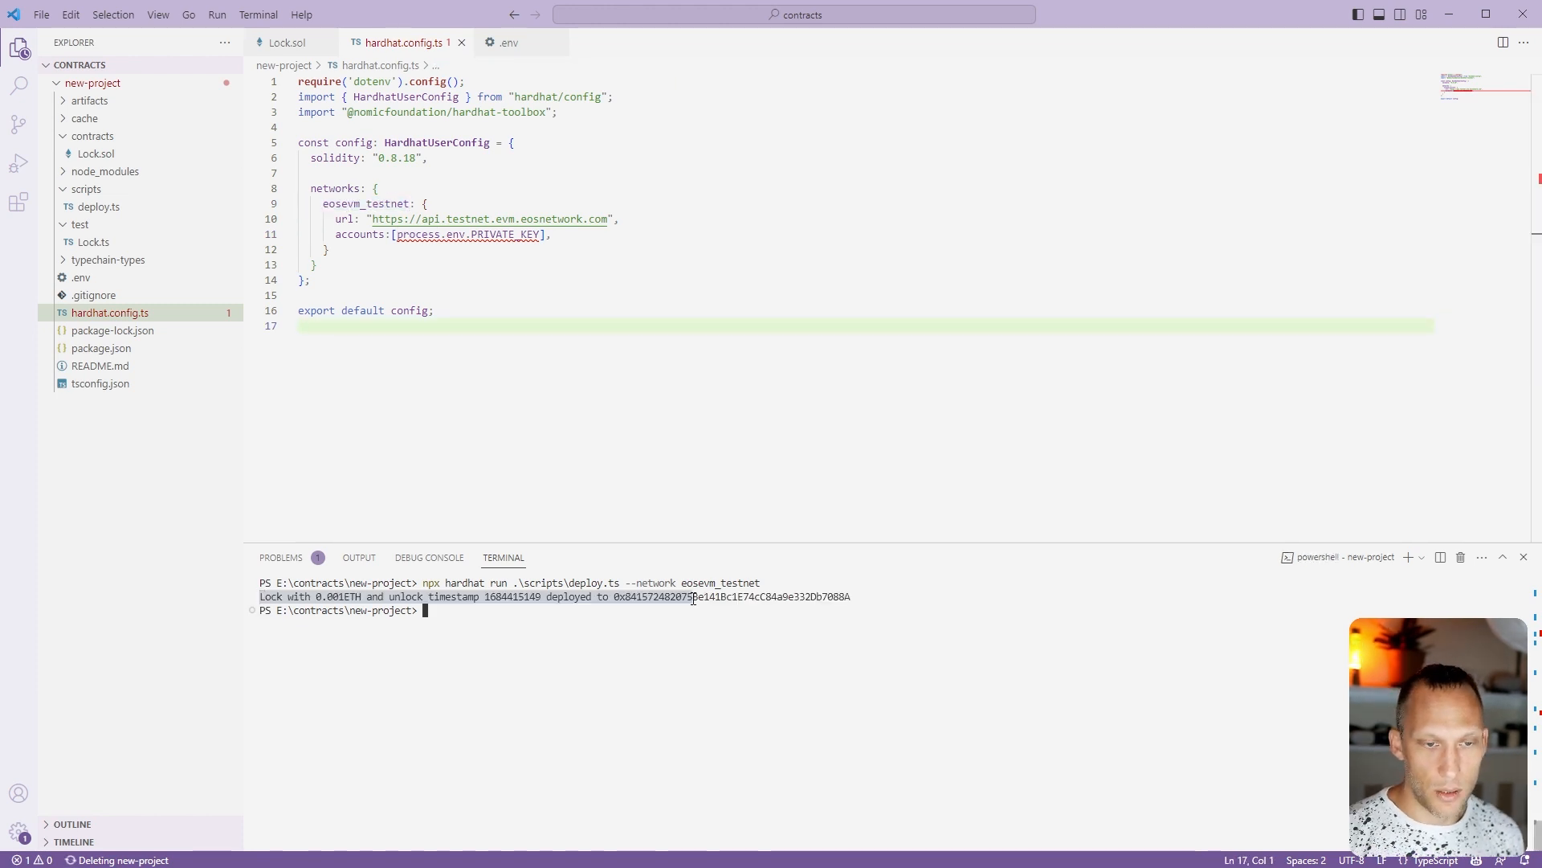
double_click(667, 597)
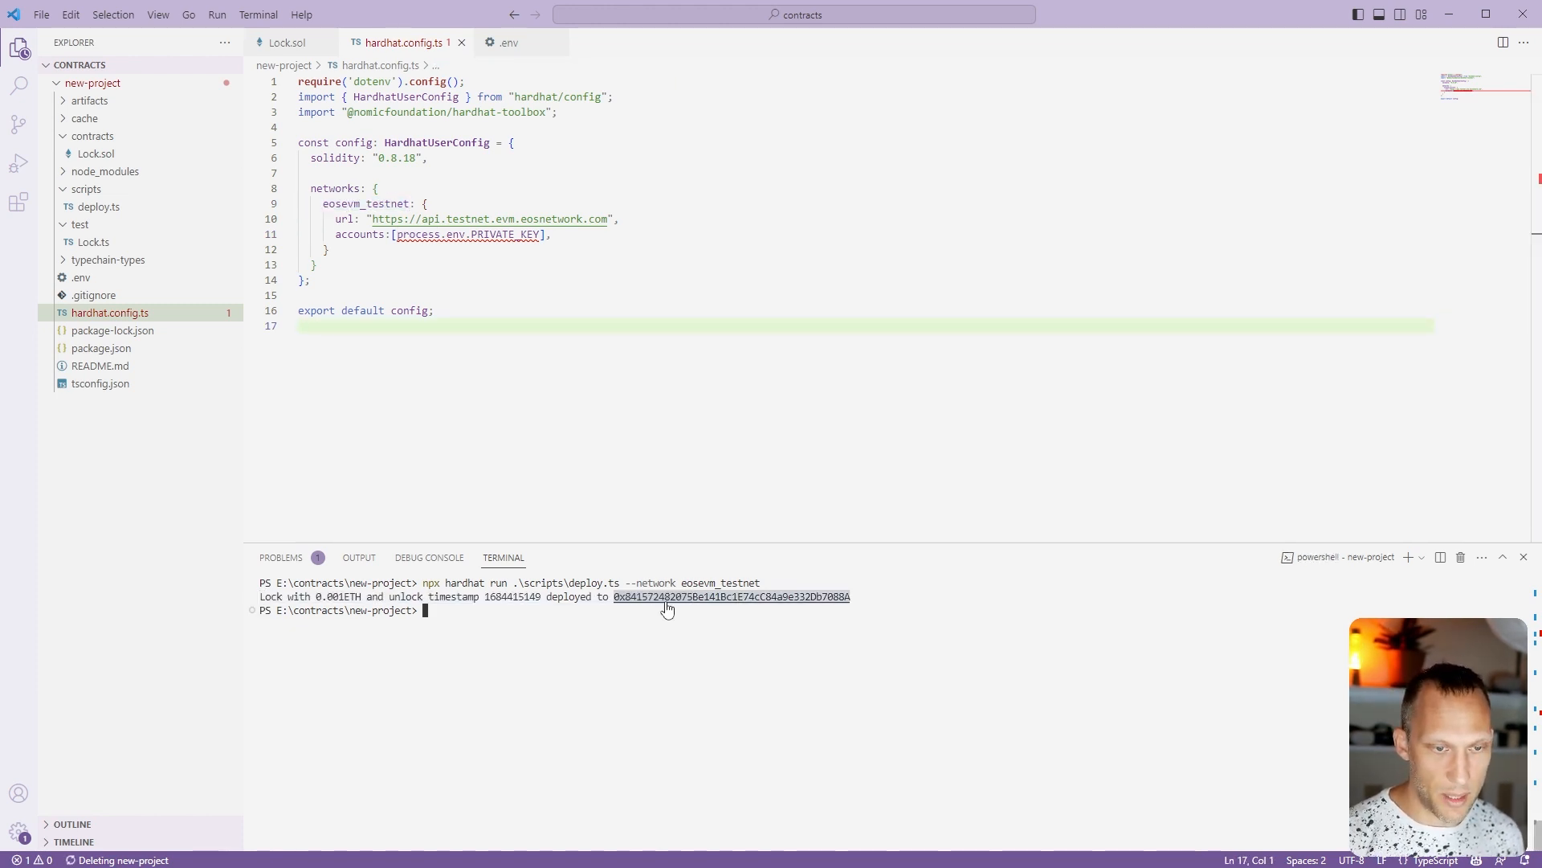
key(ctrl+c)
Search the contract address in the EOS EVM Explorer and view its creation code and bytecode
key(alt+Tab)
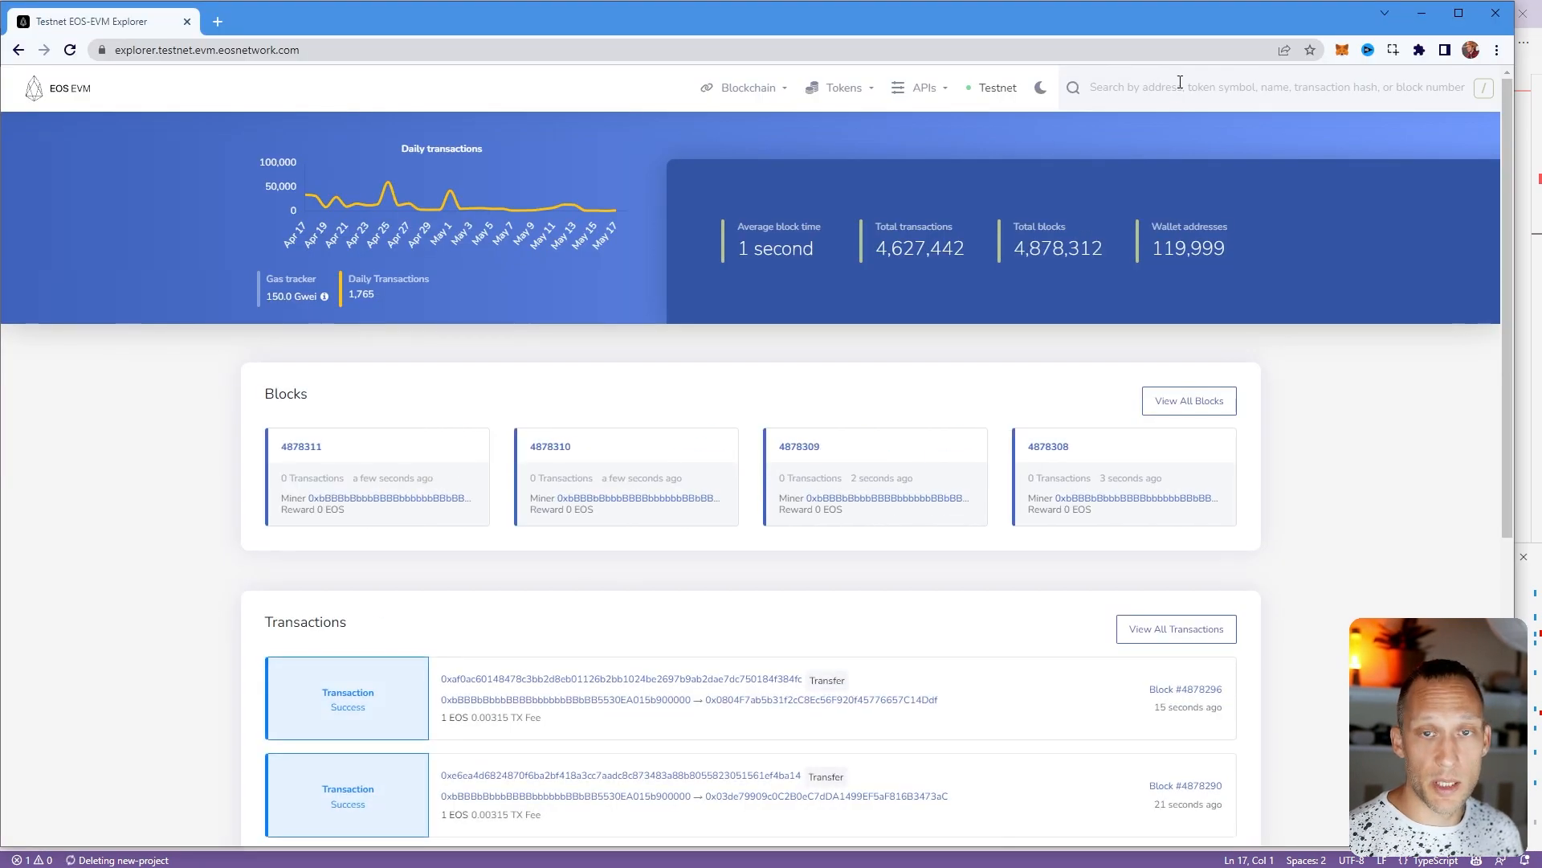
click(1179, 86)
key(ctrl+v)
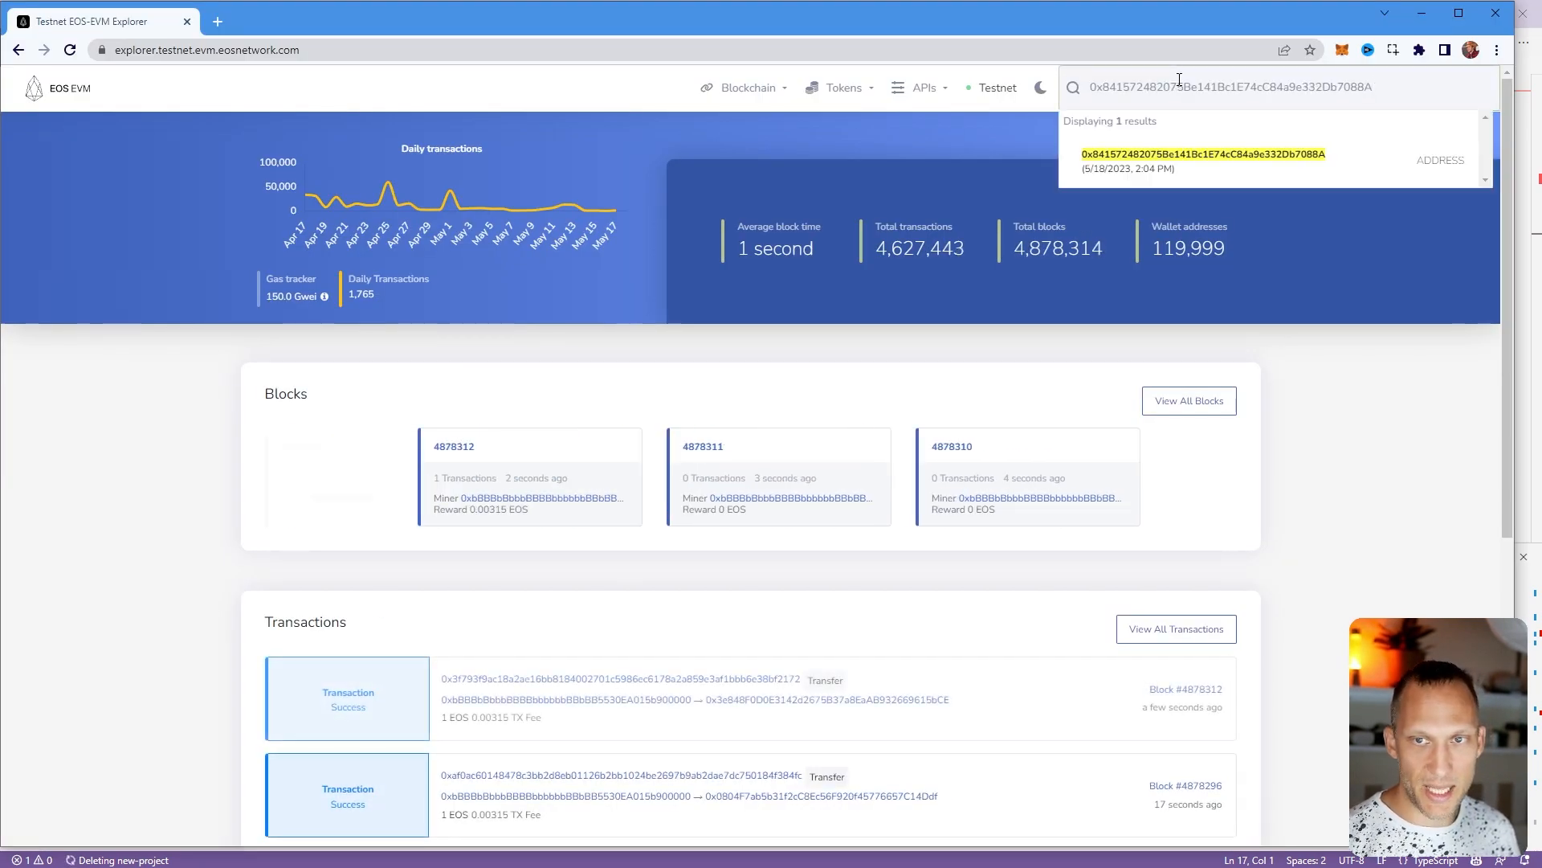
key(Return)
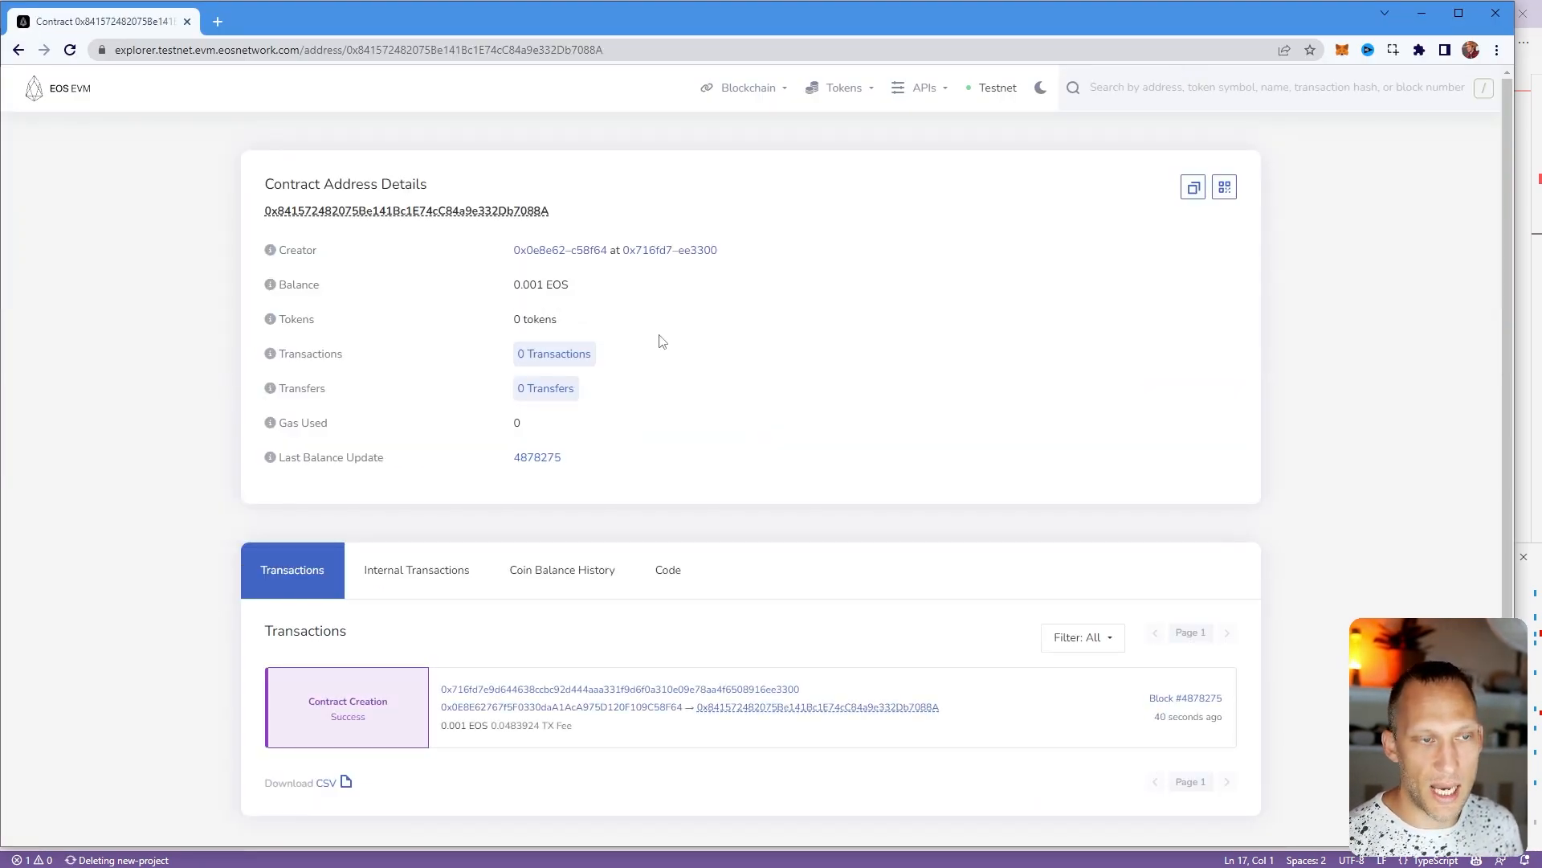
scroll(661, 341, down, 5)
click(672, 403)
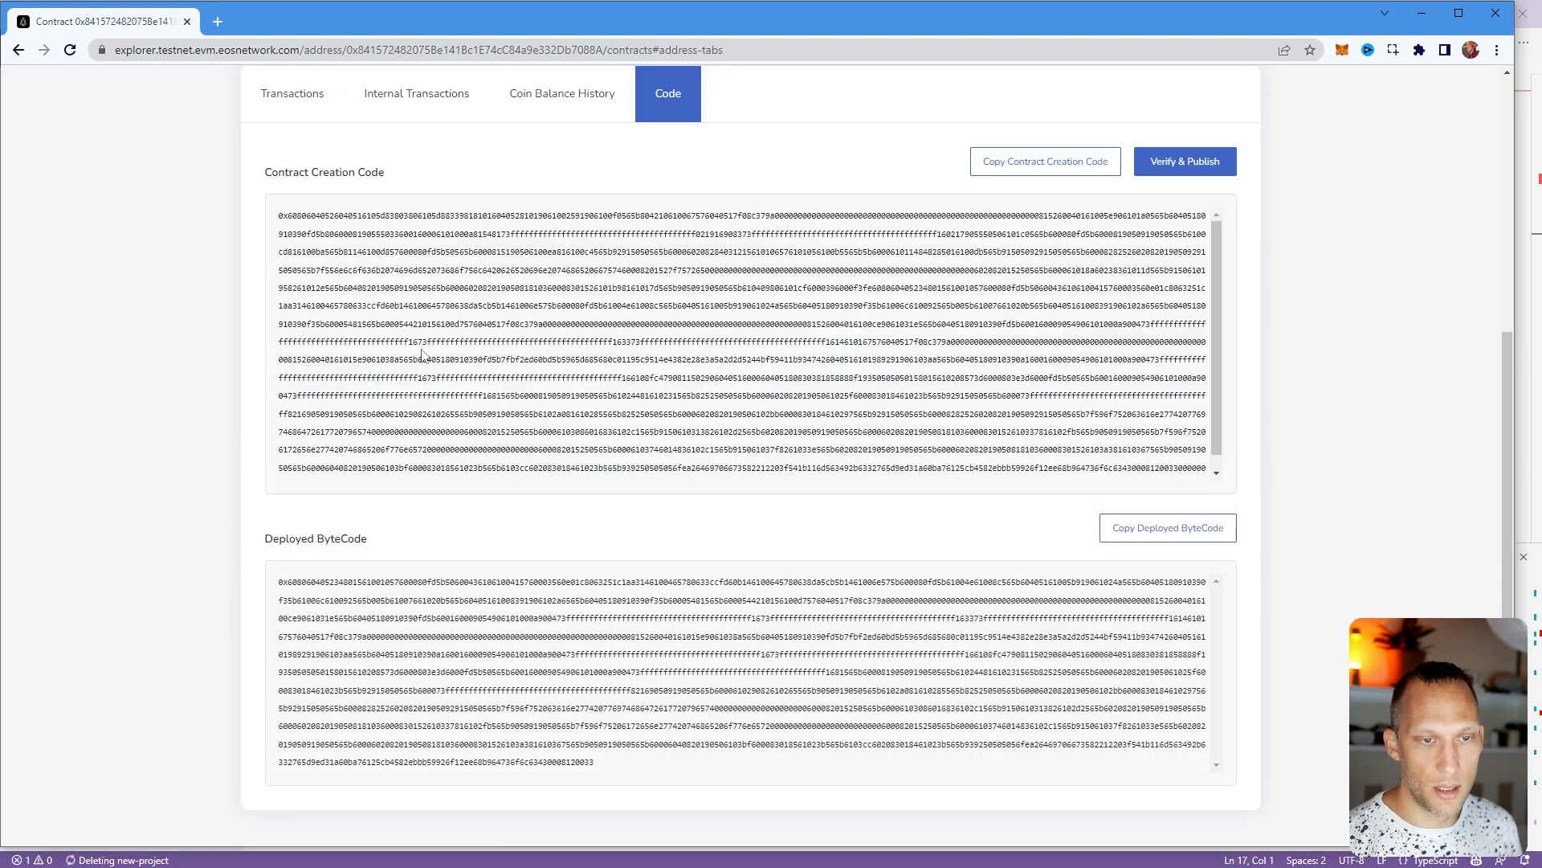